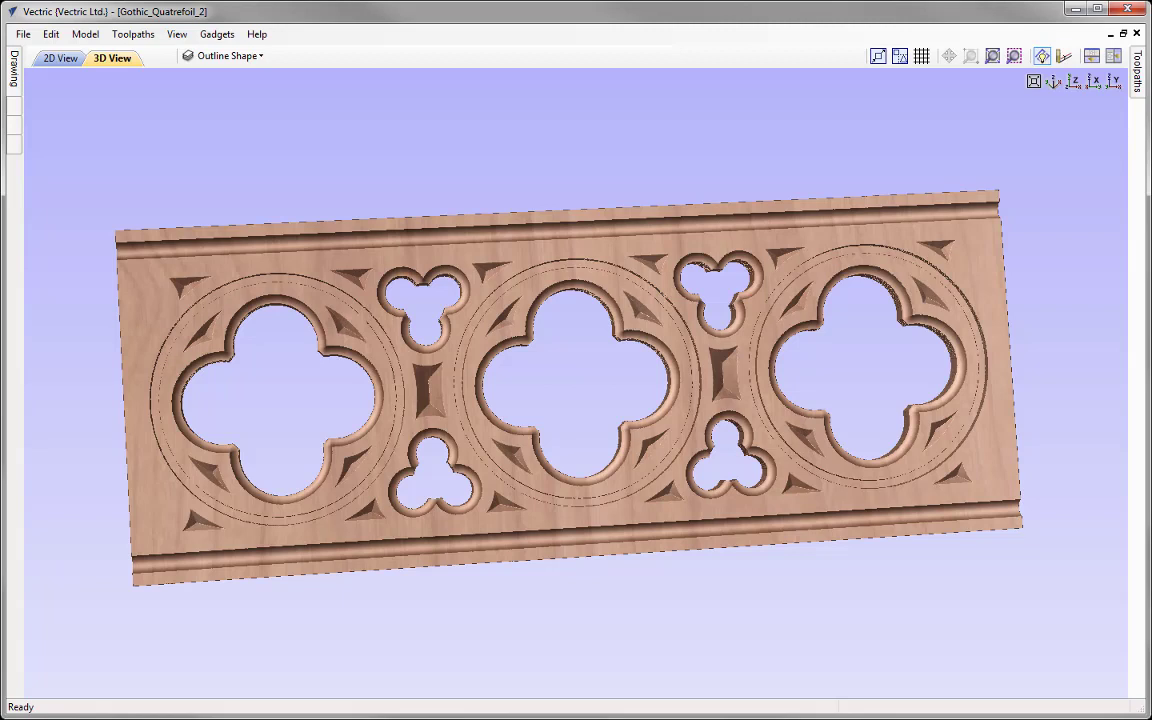
Close the current Gothic_Quatrefoil_2 job and open the file Gothic_Quatrefoil_Vector_Drawing.crv
click(22, 34)
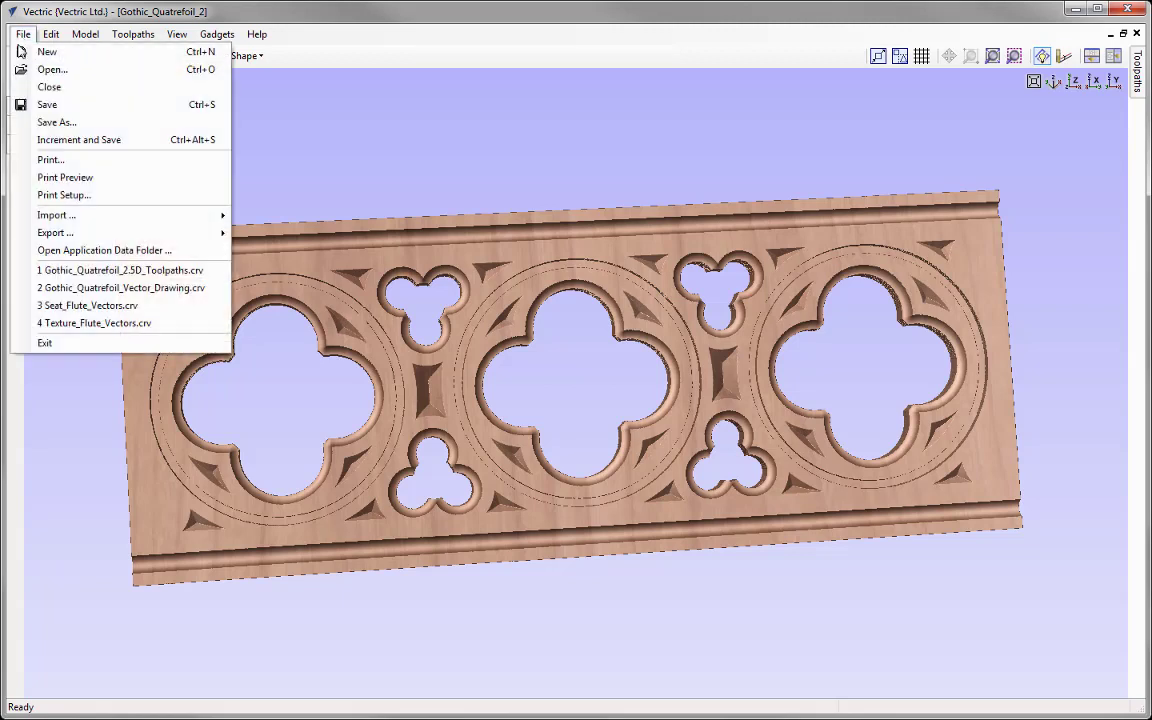
click(88, 90)
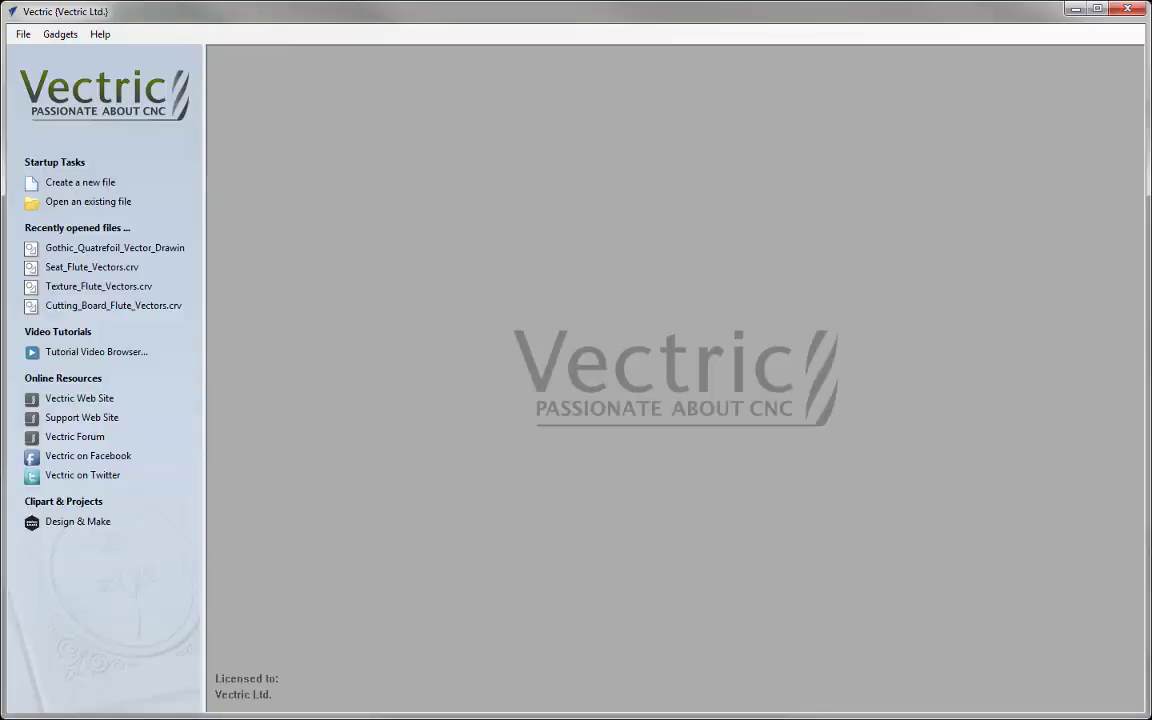
click(88, 202)
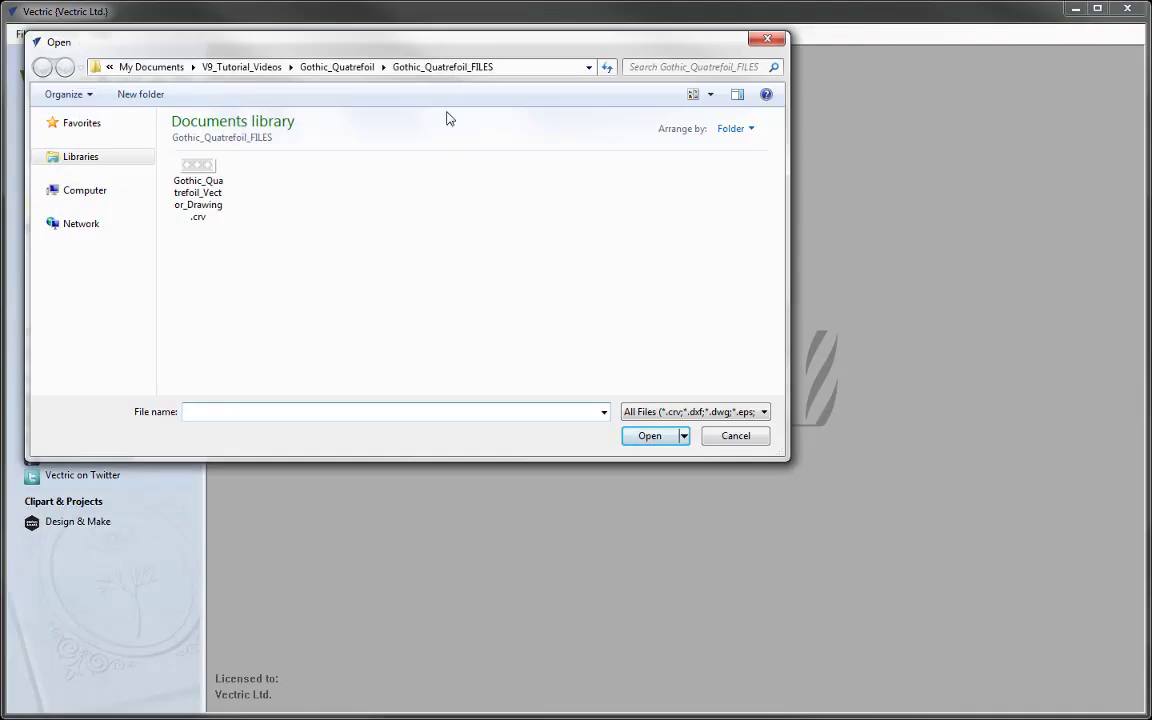
click(188, 172)
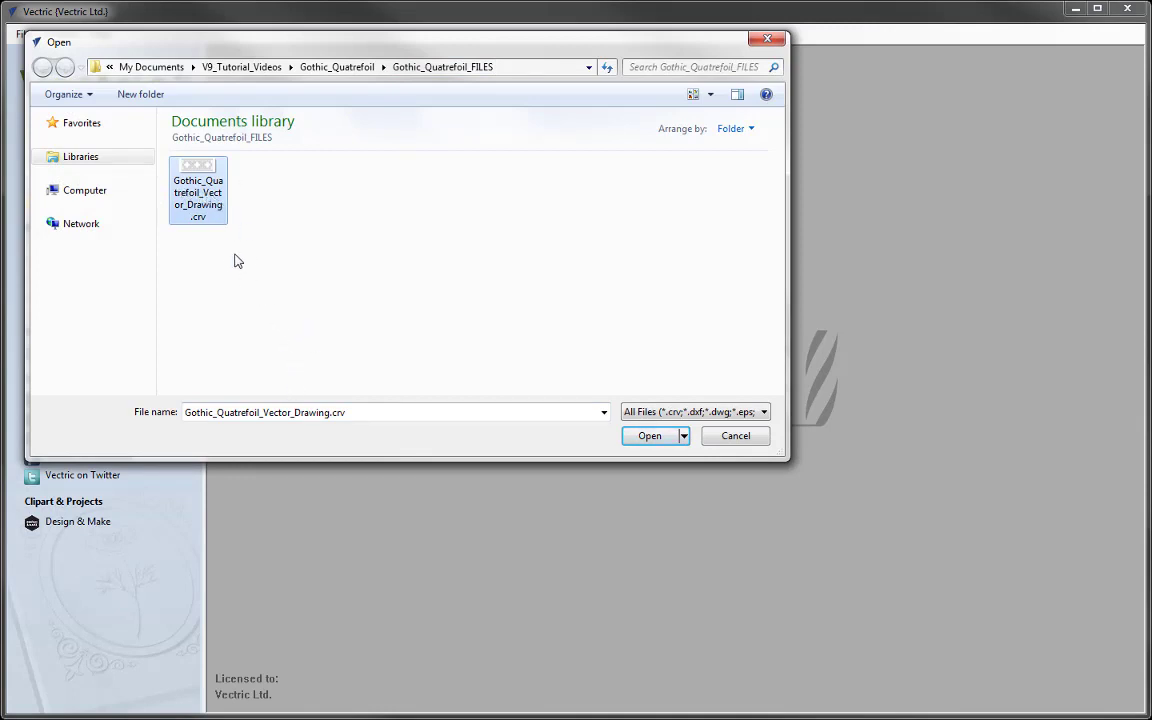
click(652, 436)
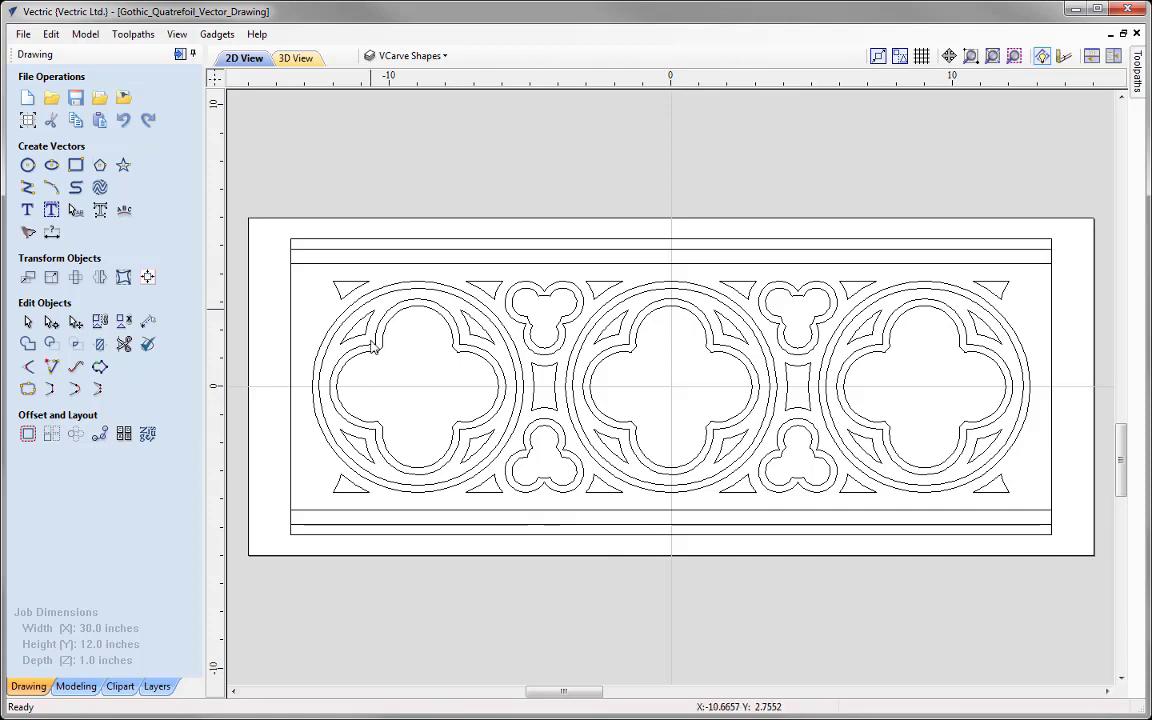
Hide the VCarve Shapes, Foils, Top & Bottom Grooves and Outline Shape layers, checking which vectors they contain
click(380, 56)
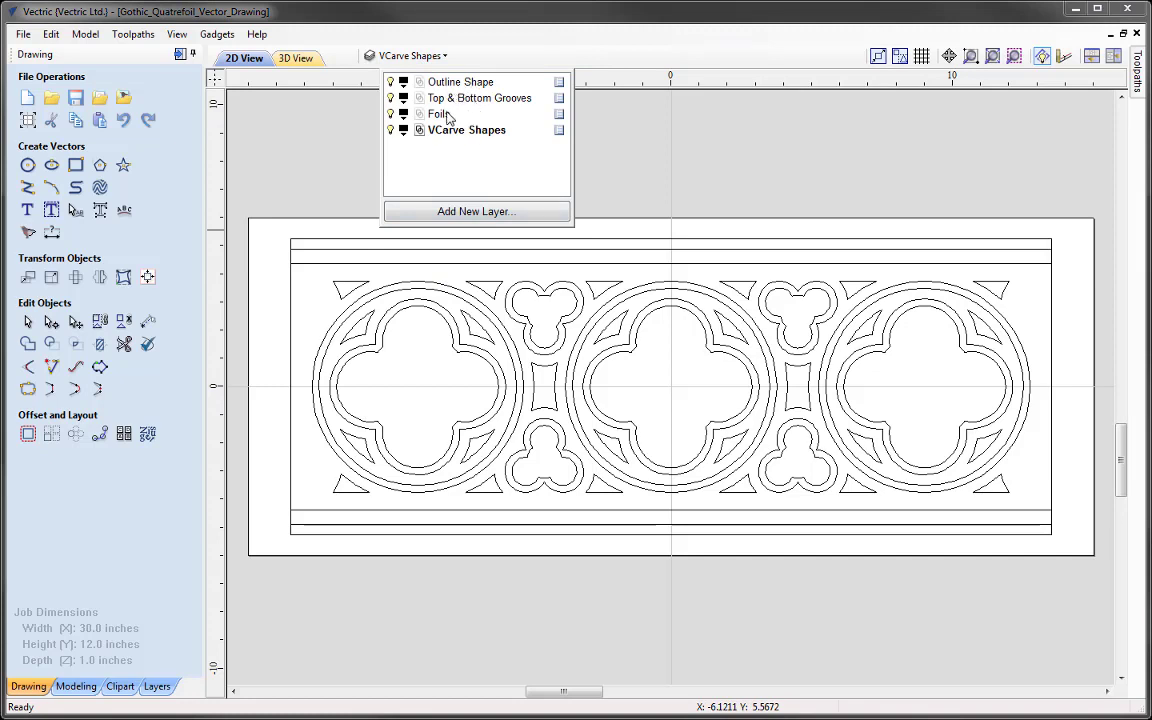
click(391, 130)
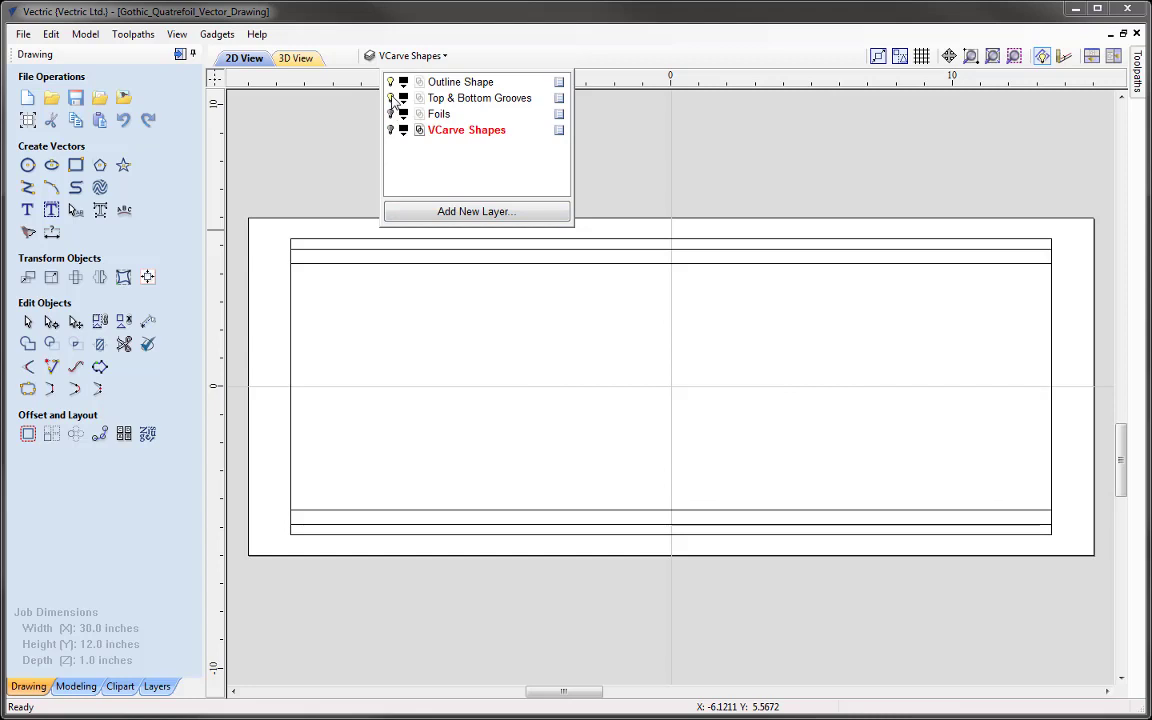
click(448, 83)
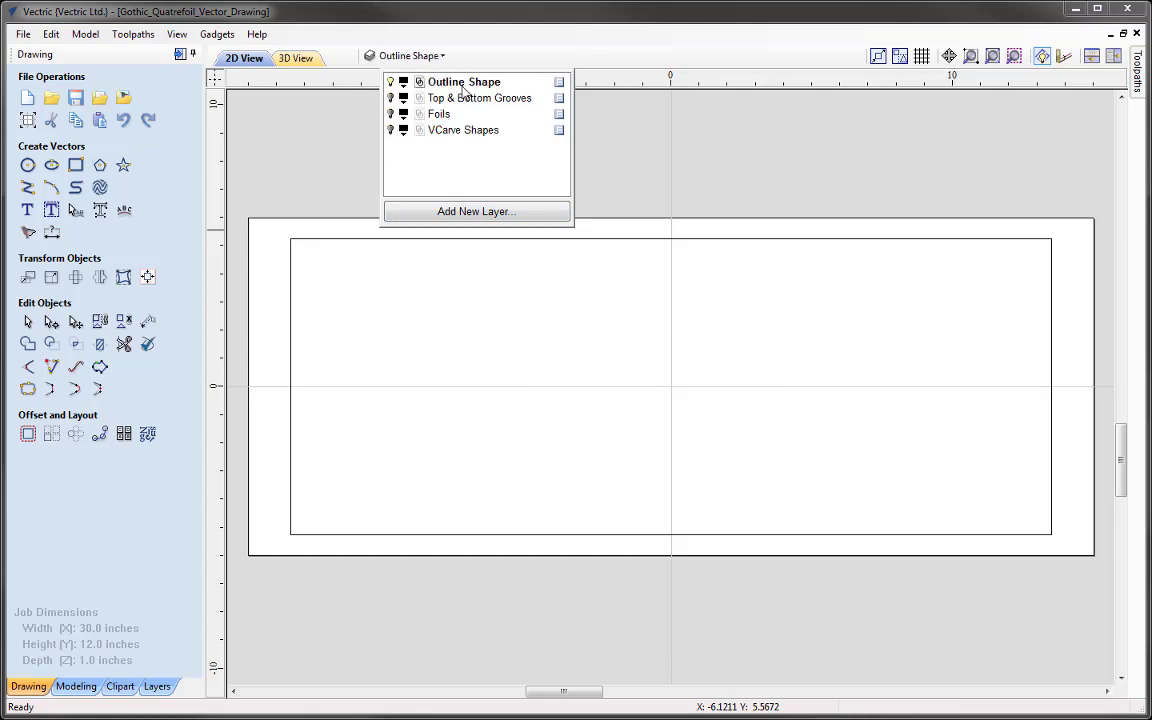
click(391, 98)
click(391, 82)
click(391, 98)
click(391, 114)
click(391, 114)
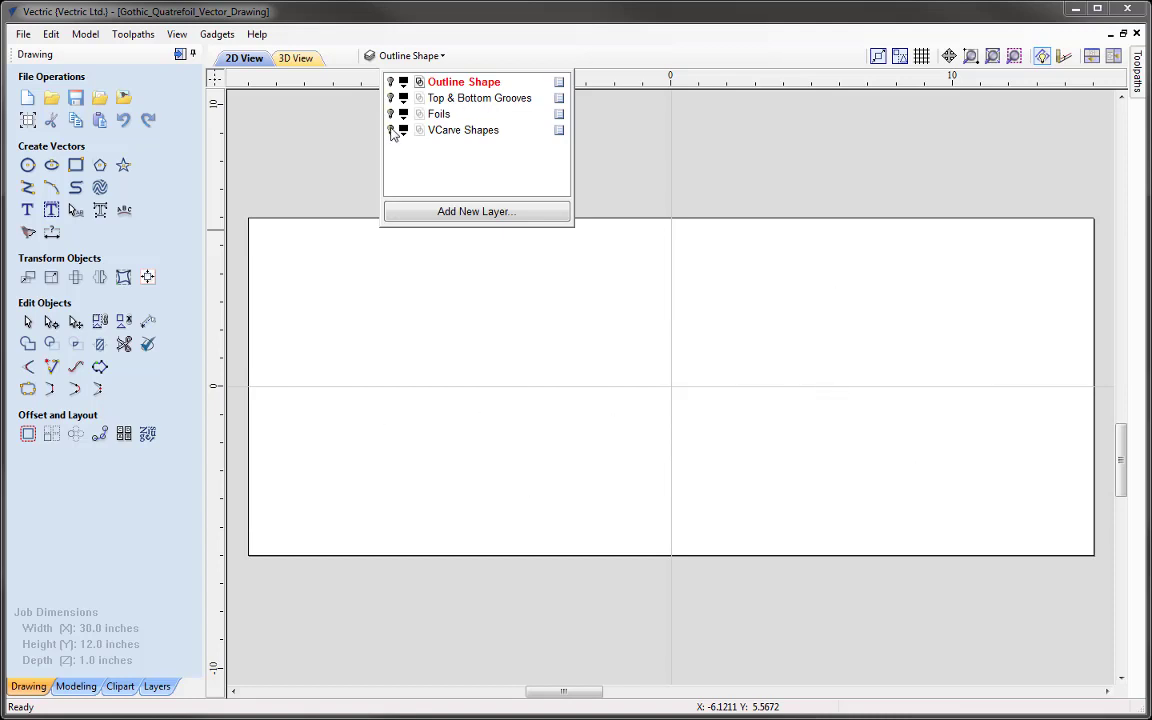
click(391, 130)
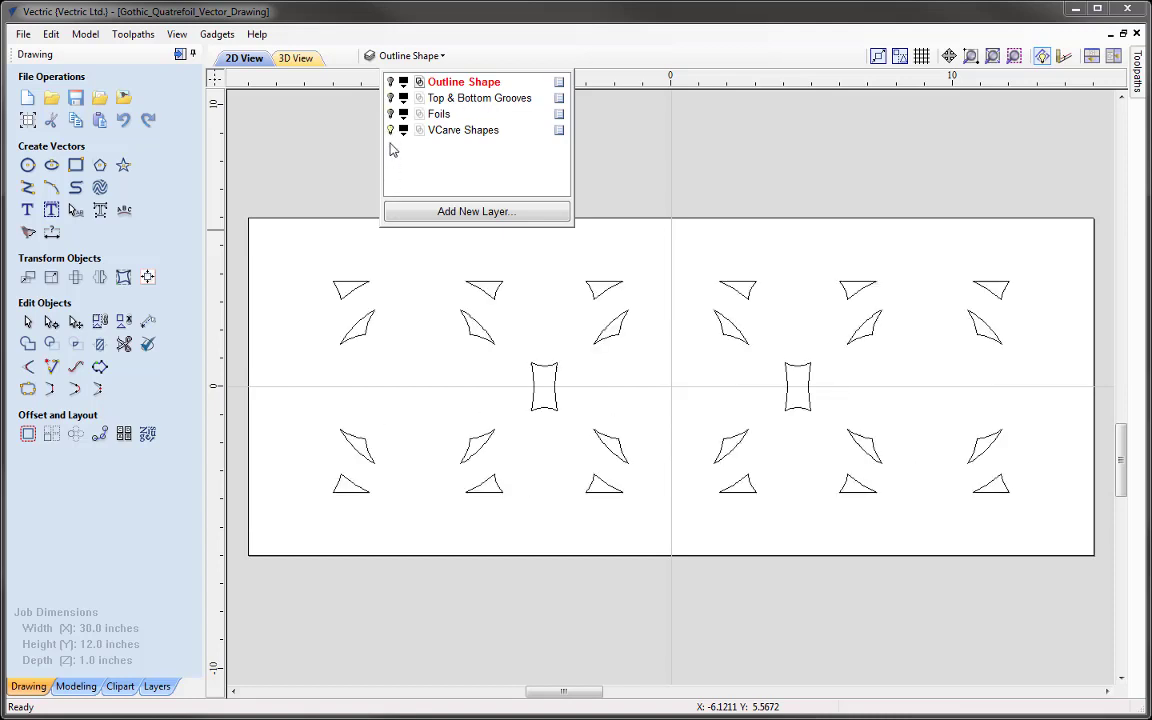
click(391, 130)
Show only the Foils layer and make it the active layer
click(391, 114)
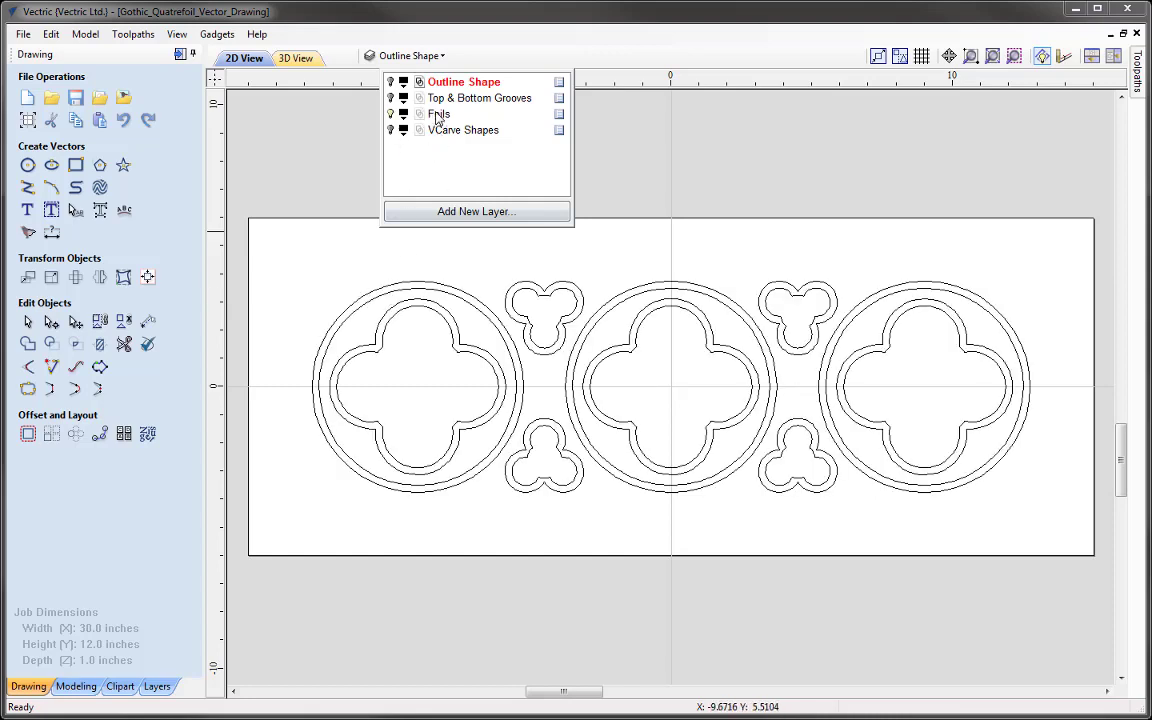
click(440, 114)
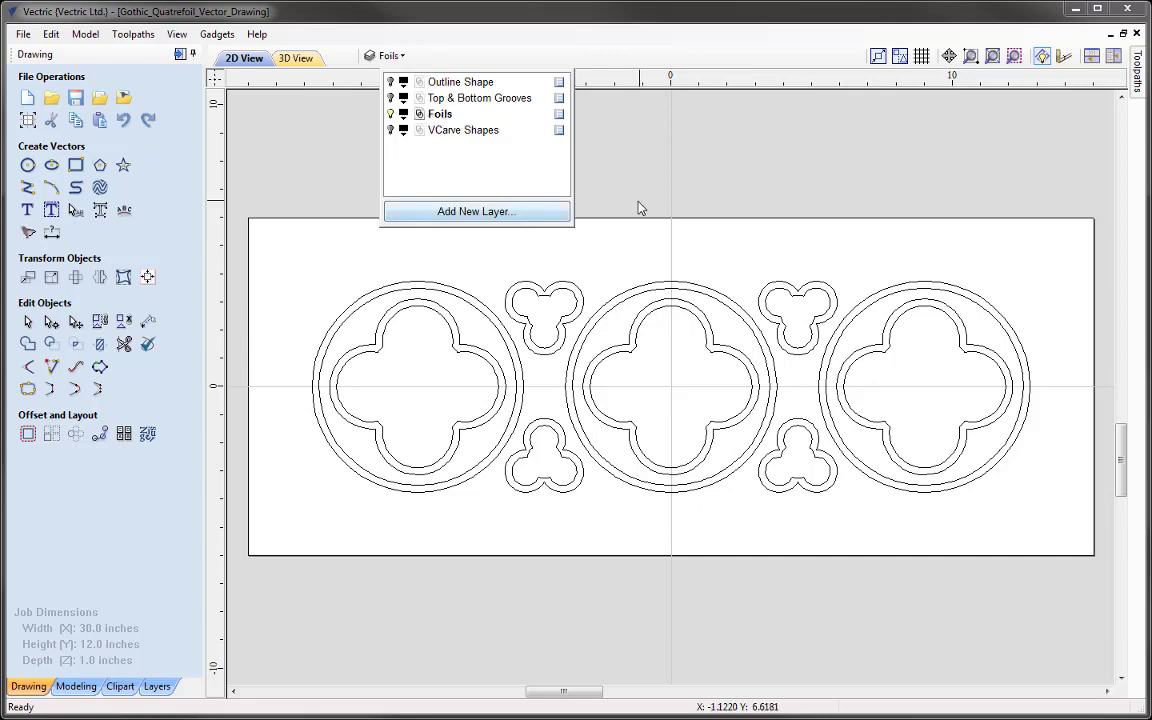
click(298, 240)
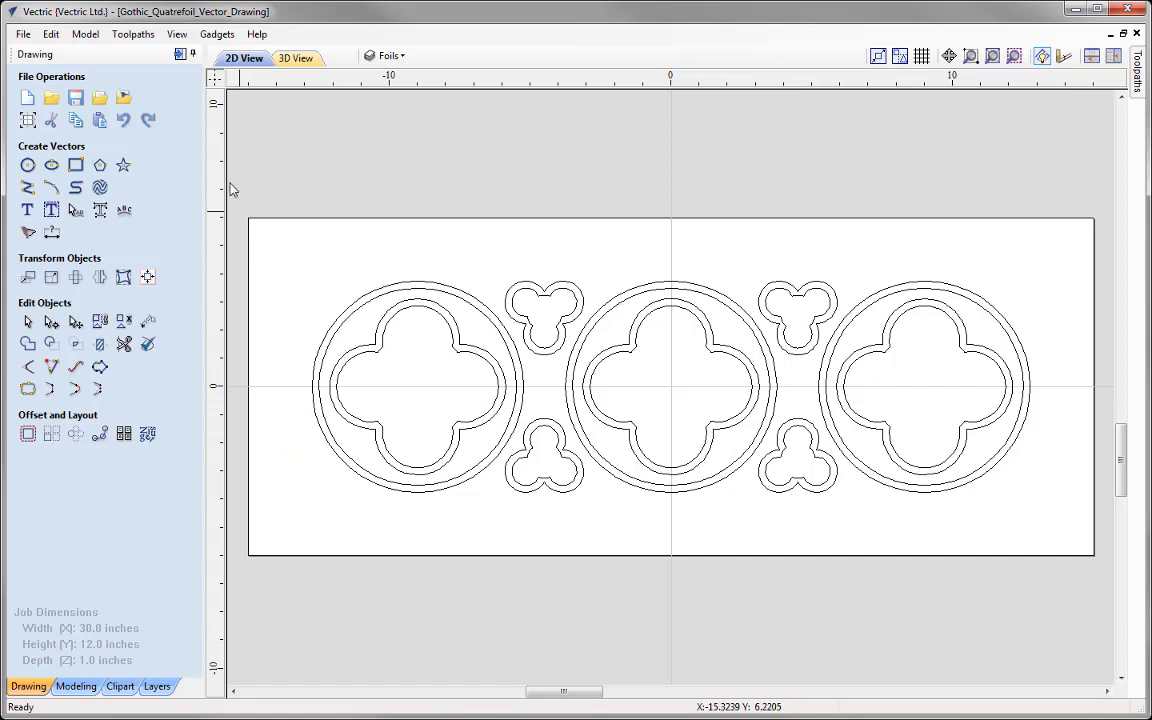
In the material setup, move the XY datum to the lower-left corner and set the home Z gap above material to 0.5 inches
click(180, 56)
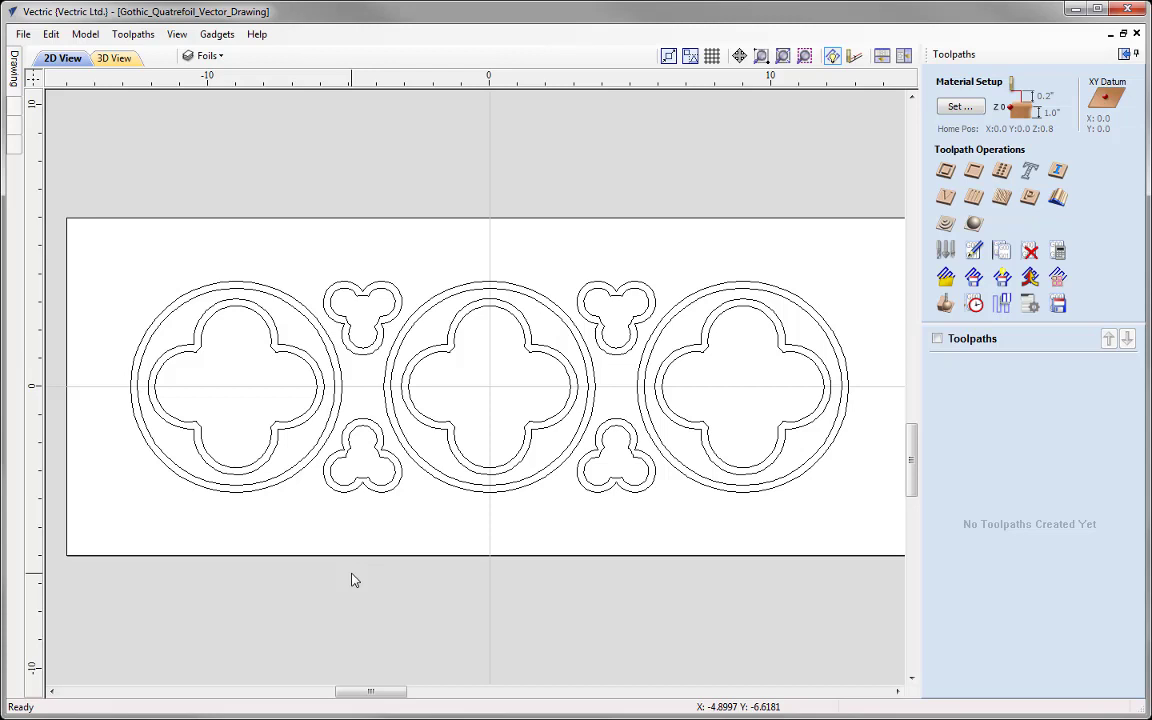
click(960, 107)
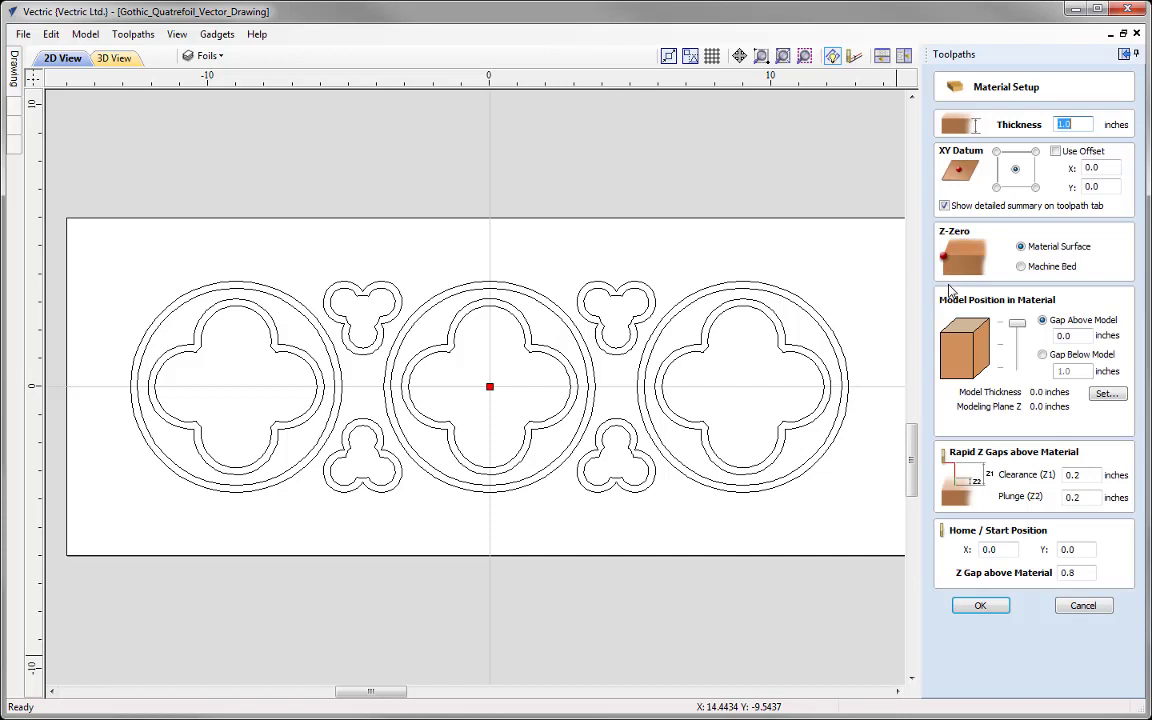
click(1070, 126)
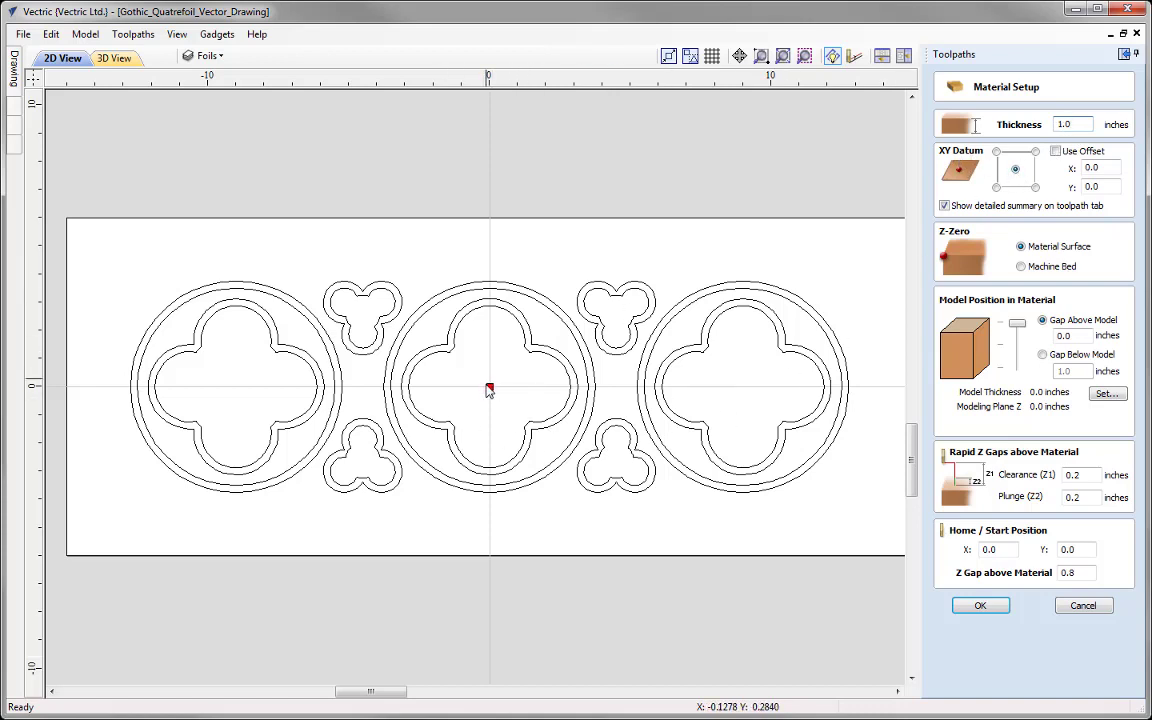
click(996, 187)
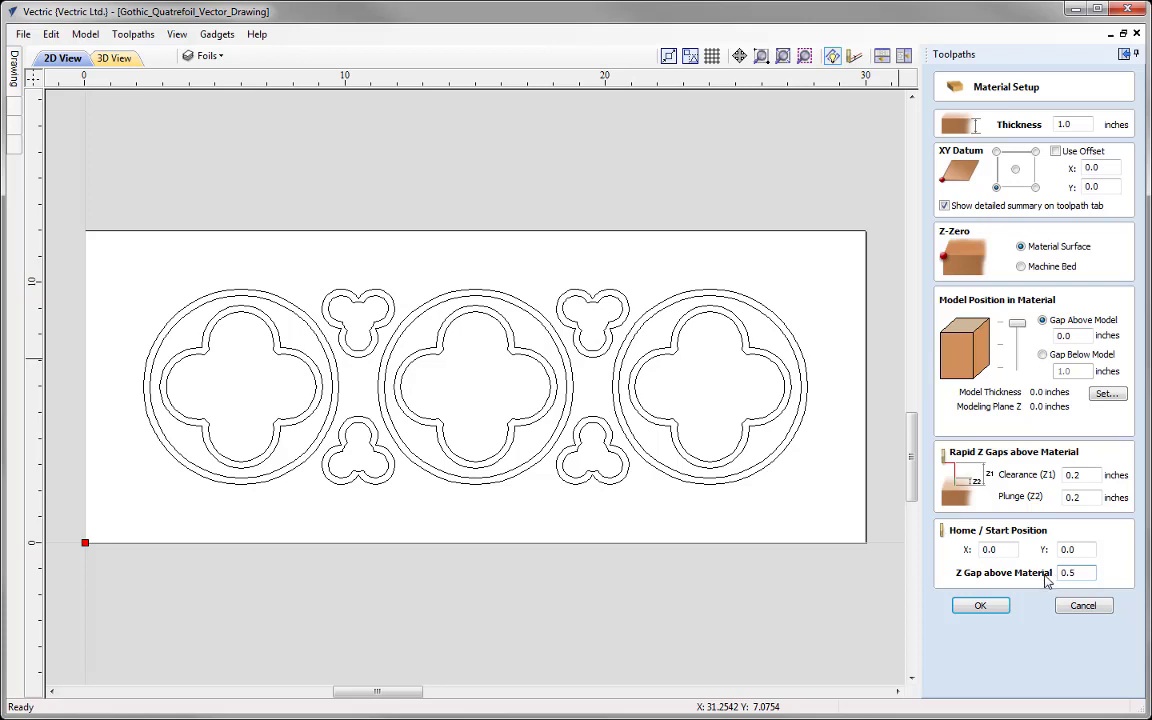
click(981, 607)
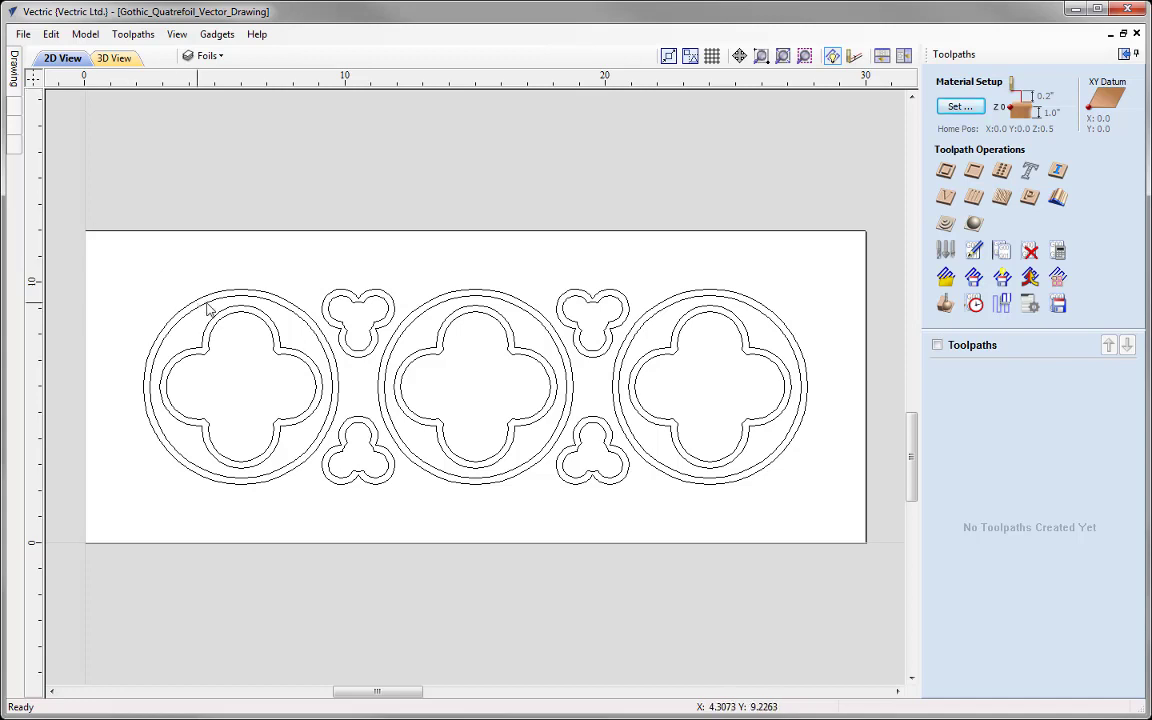
click(285, 302)
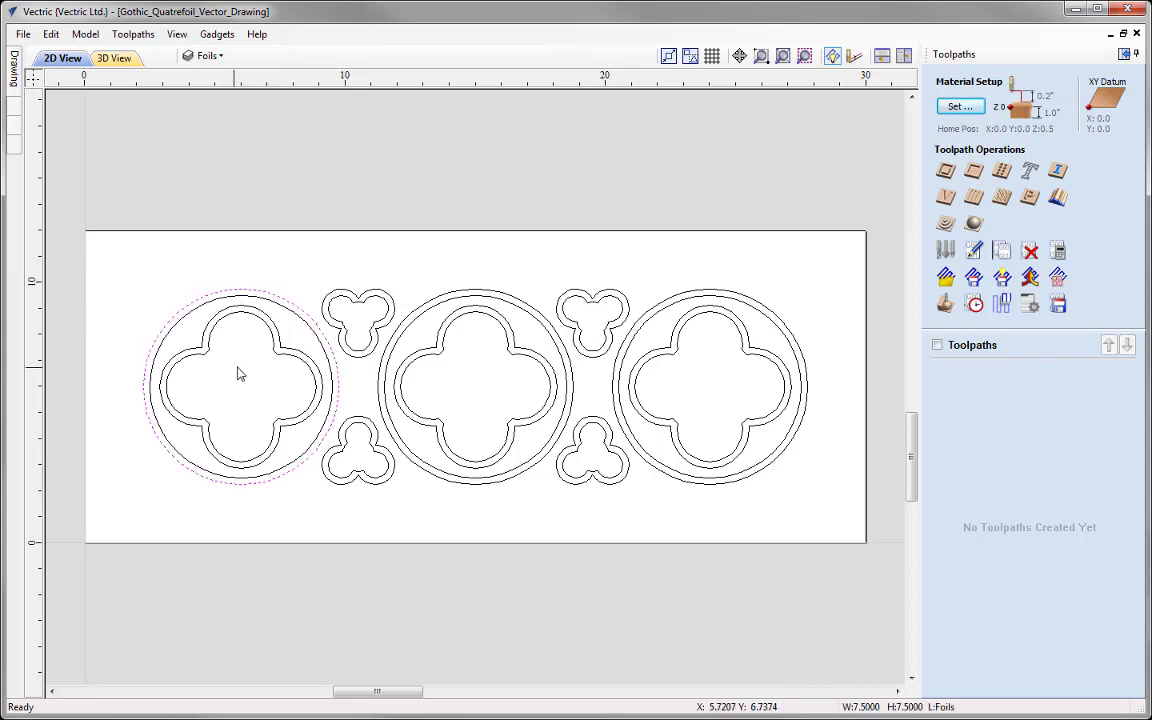
click(243, 405)
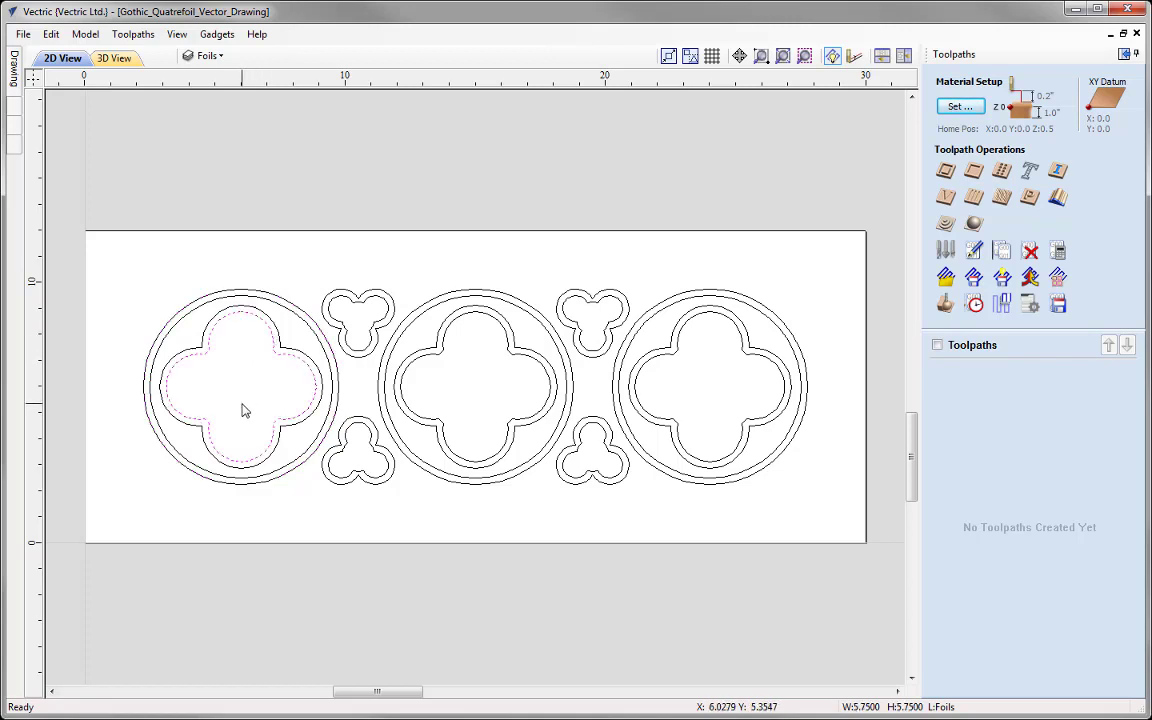
key(Escape)
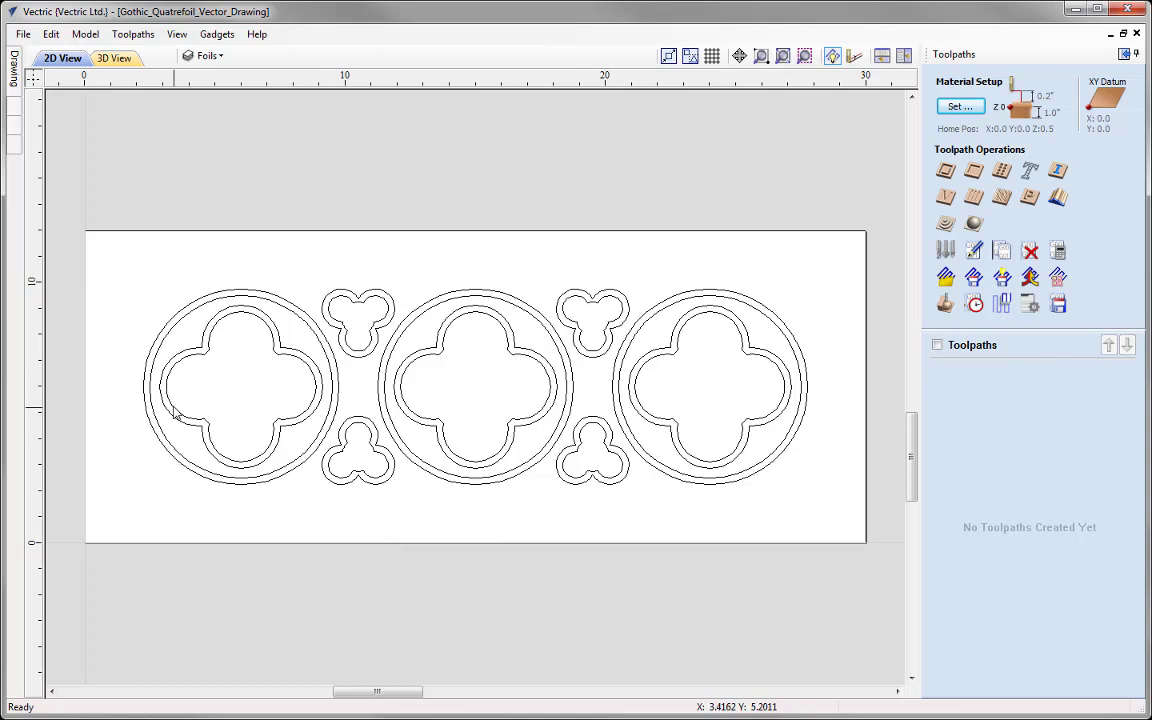
Select the outermost circle and the innermost quatrefoil outline of all three large roundels together
click(274, 298)
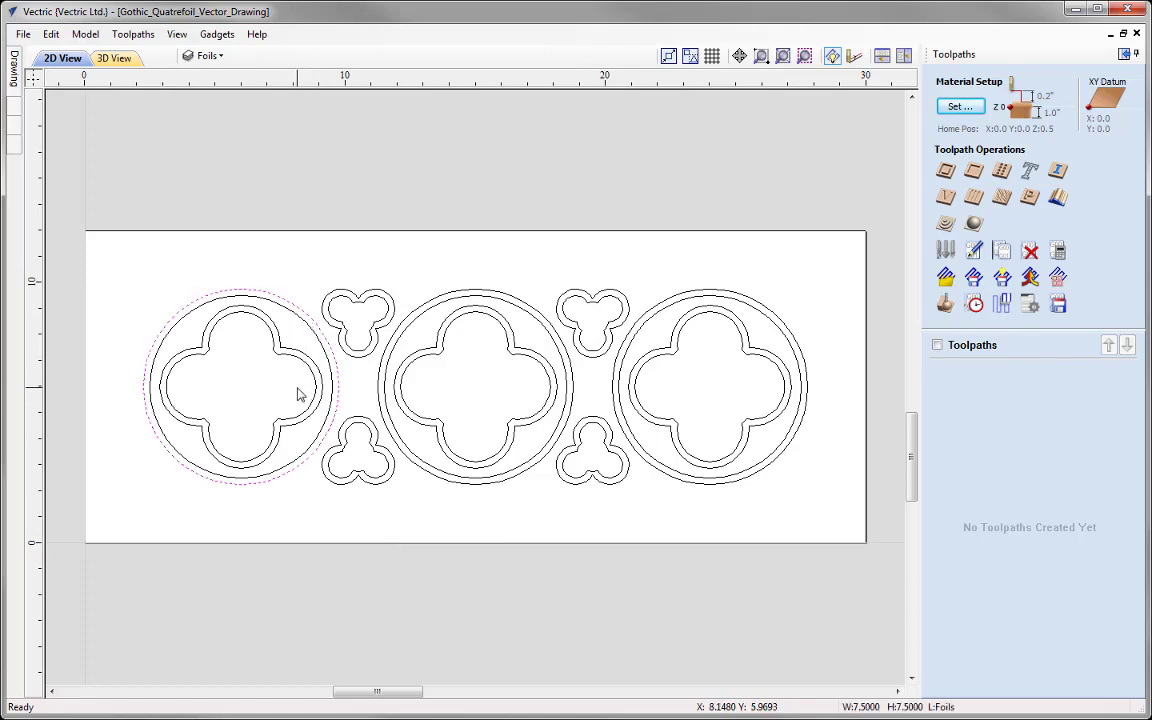
shift+click(266, 424)
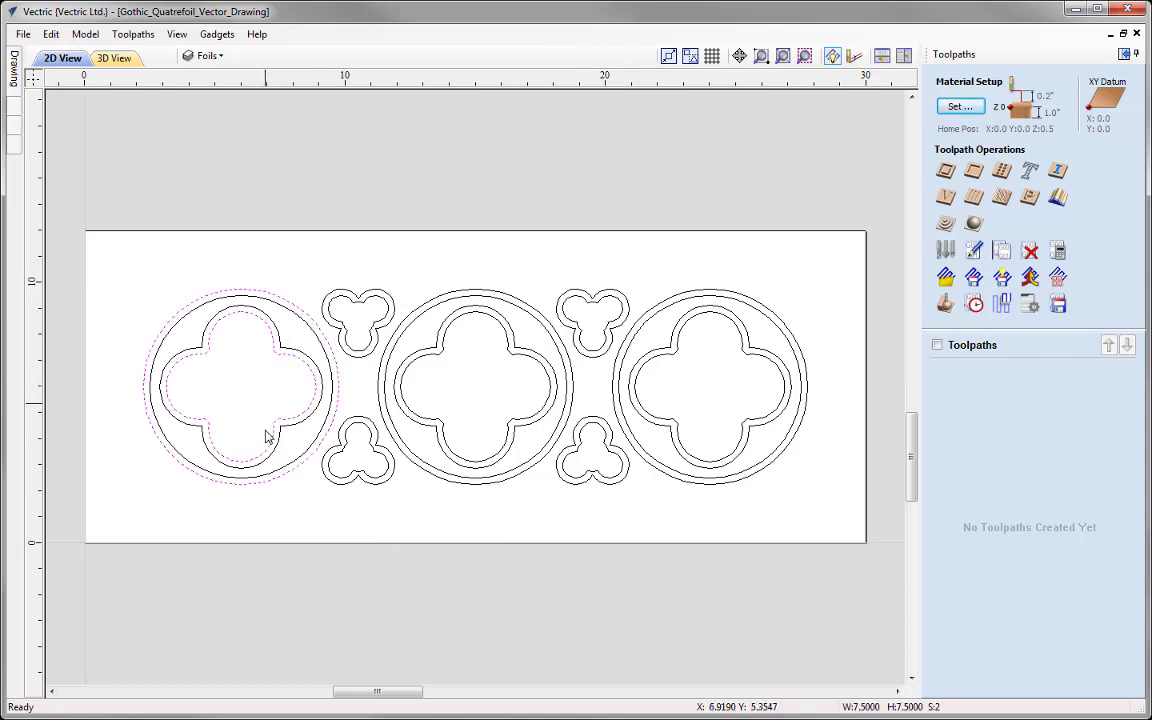
shift+click(490, 293)
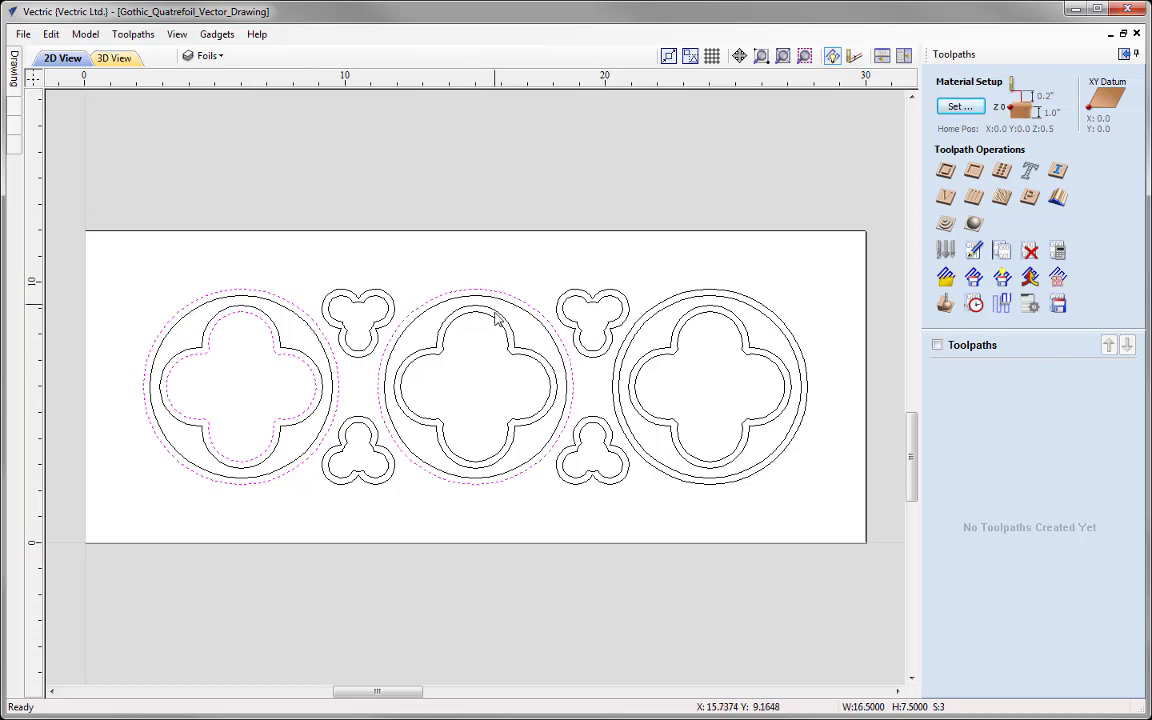
shift+click(530, 316)
shift+click(643, 318)
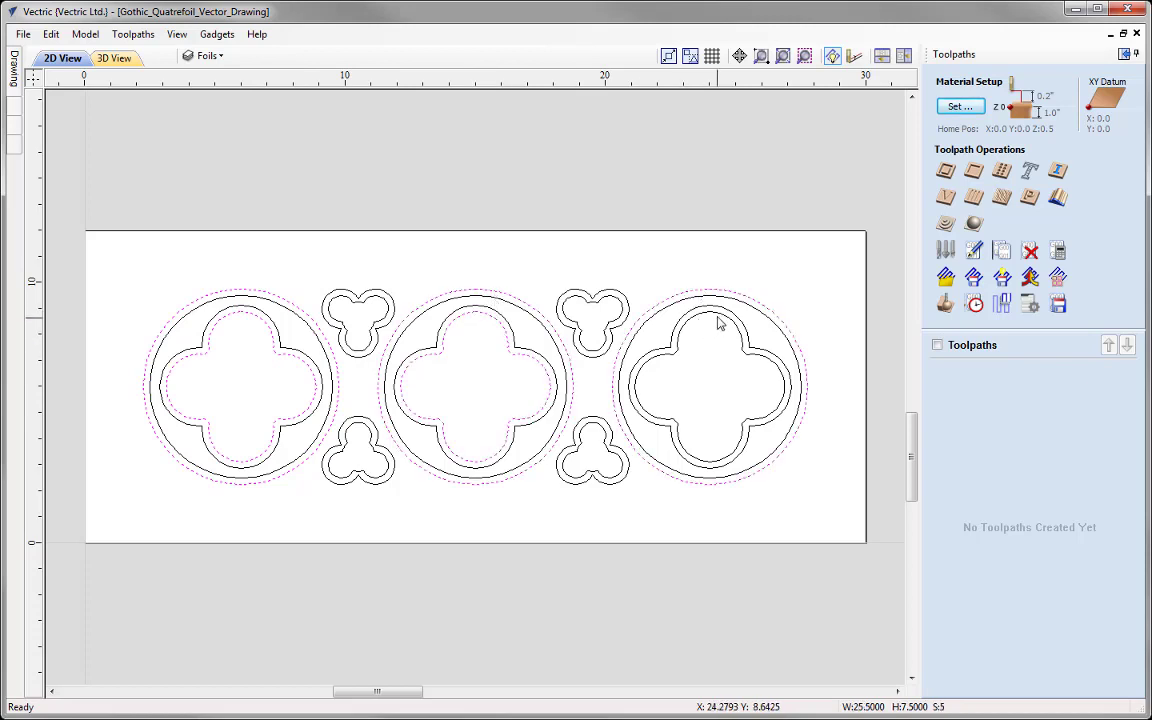
shift+click(718, 322)
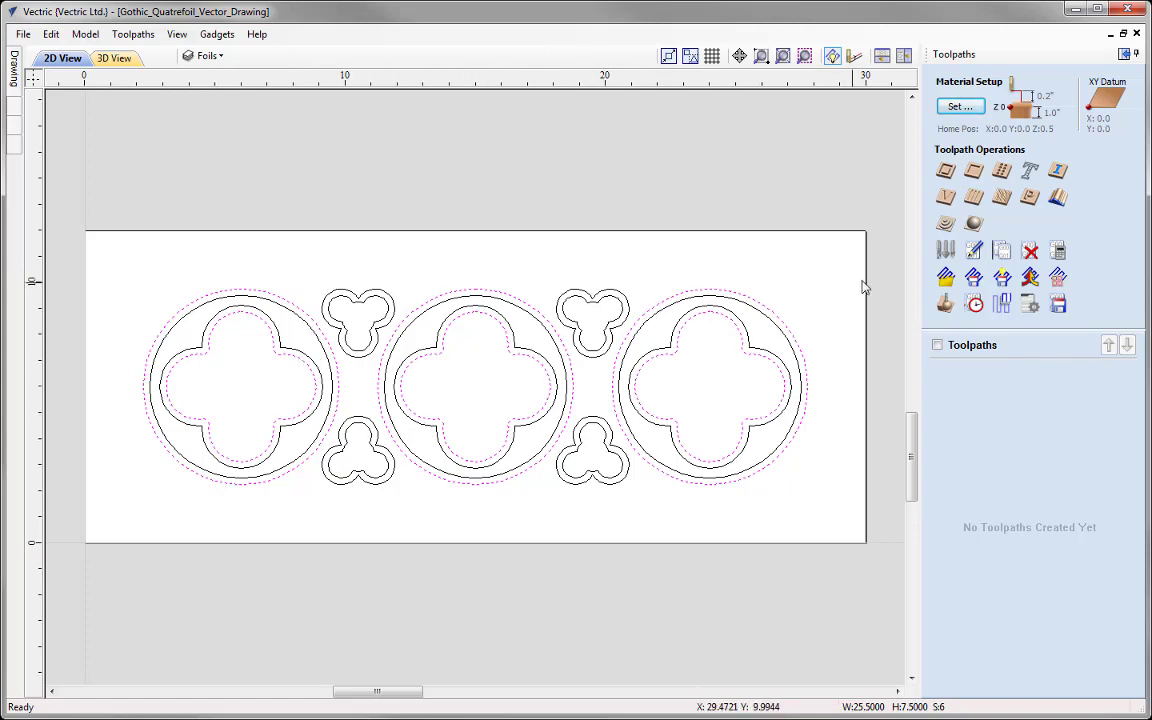
Set up a pocket toolpath for the selected vectors with start depth 0.0, cut depth 0.125 inches and the 0.25 inch End Mill
click(974, 171)
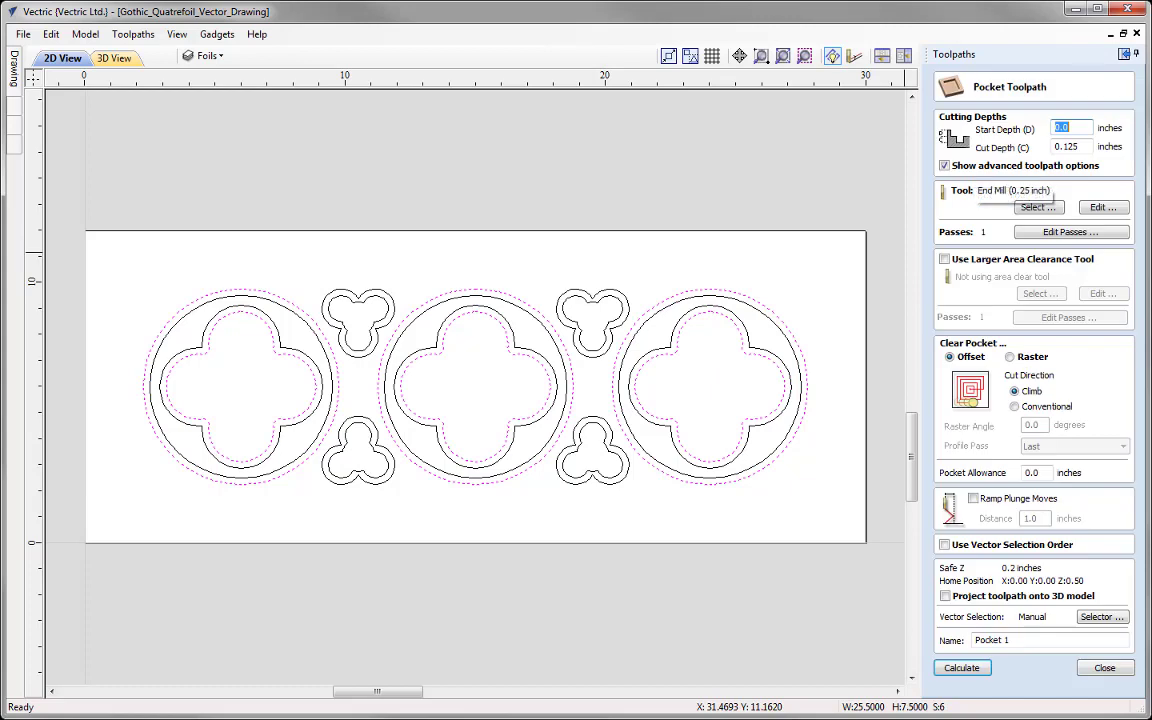
click(1038, 207)
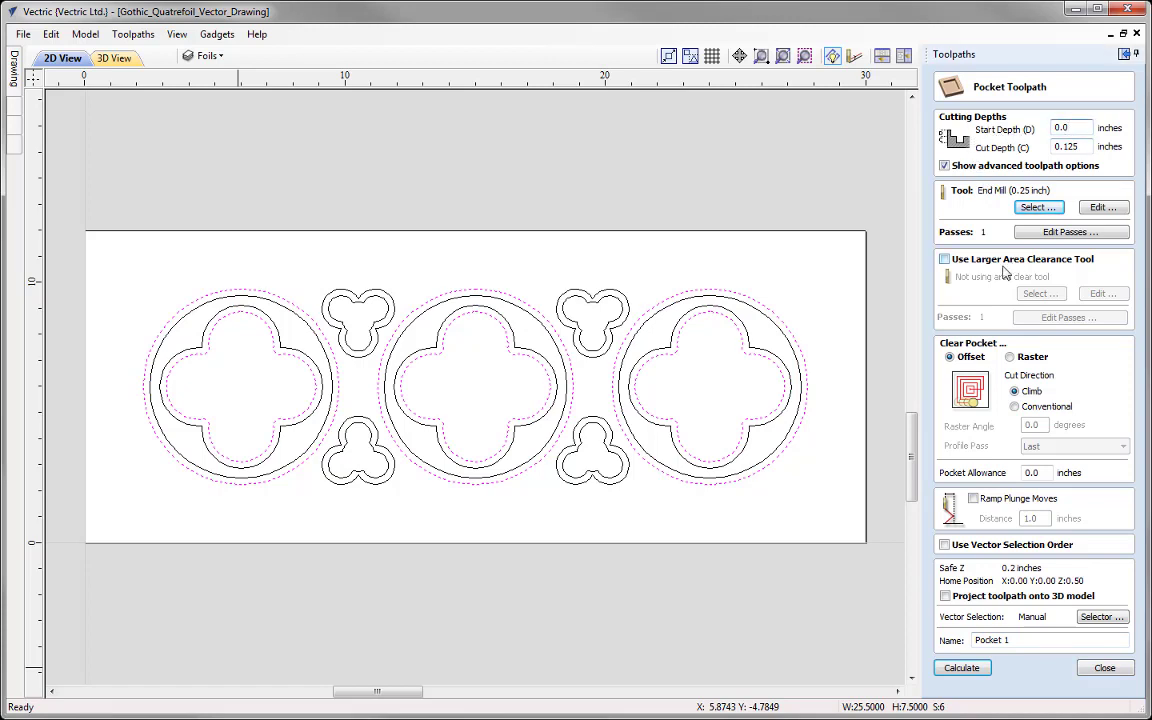
click(1078, 127)
click(1079, 147)
key(BackSpace)
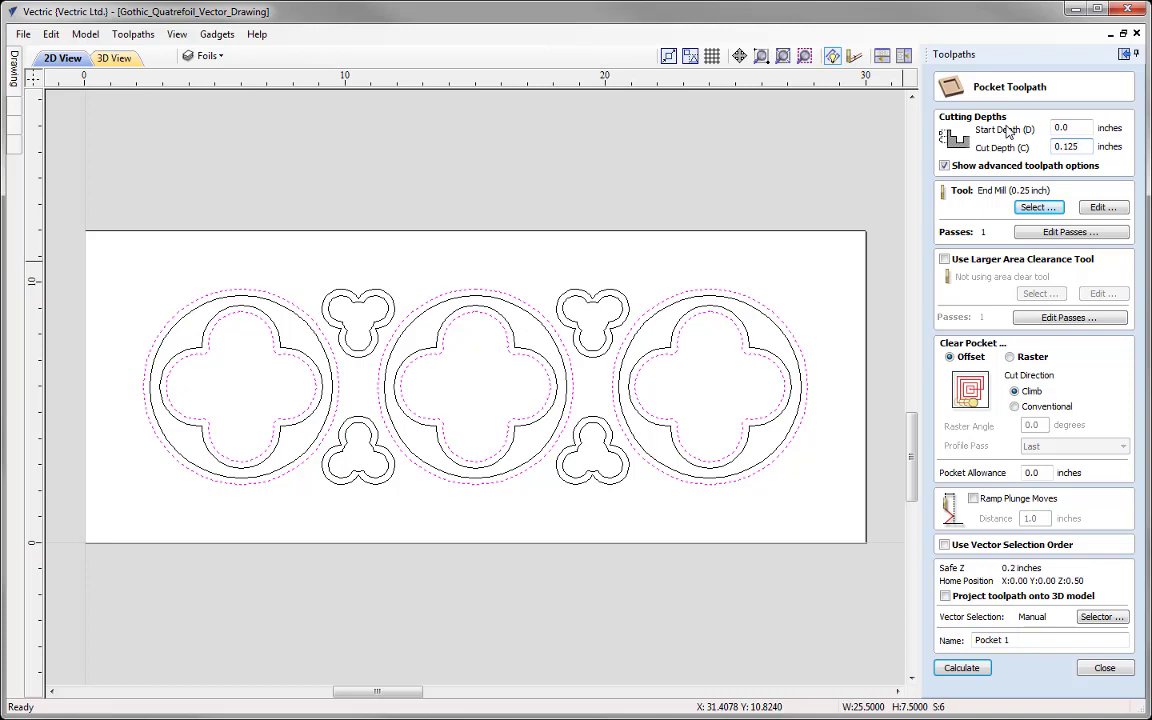
click(1037, 208)
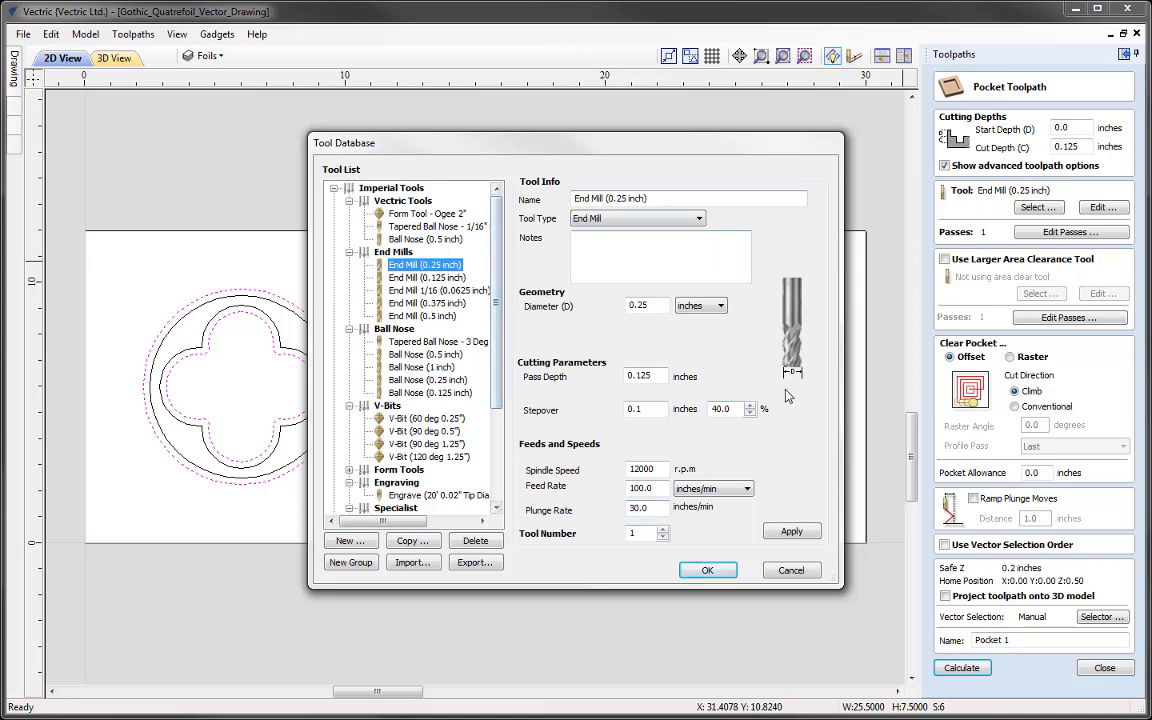
click(720, 570)
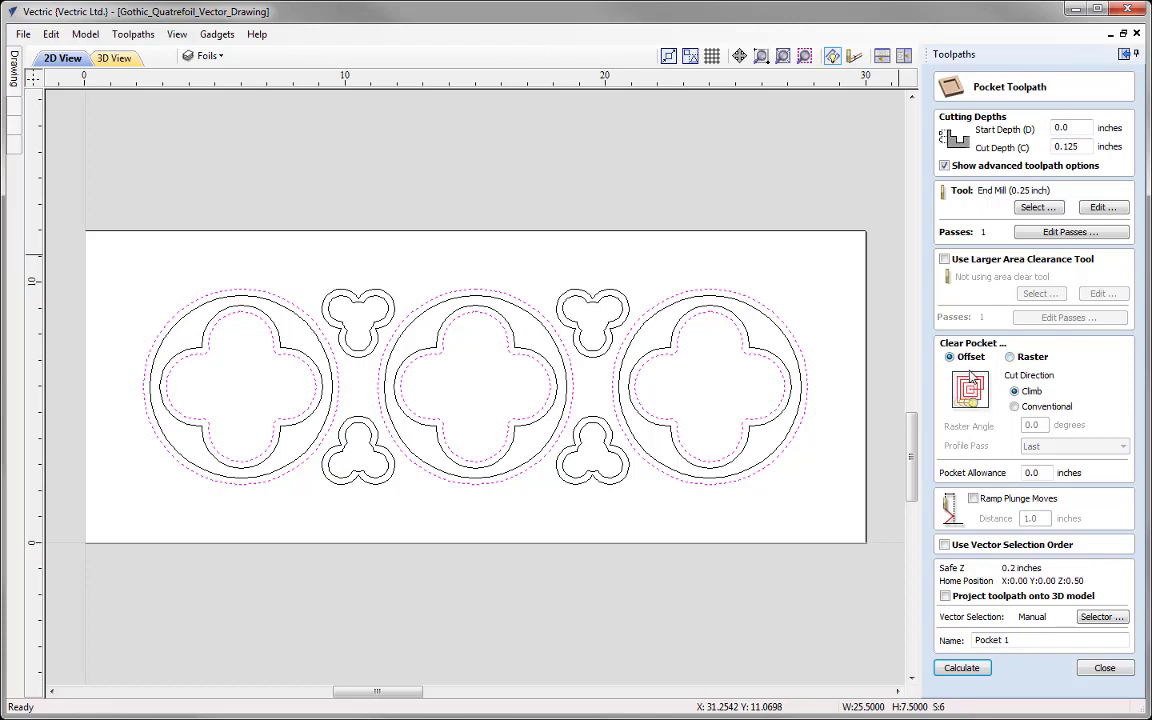
Calculate the pocket toolpath under the name Pocket Circles and preview its cut in the 3D material
click(1027, 638)
text(Circles)
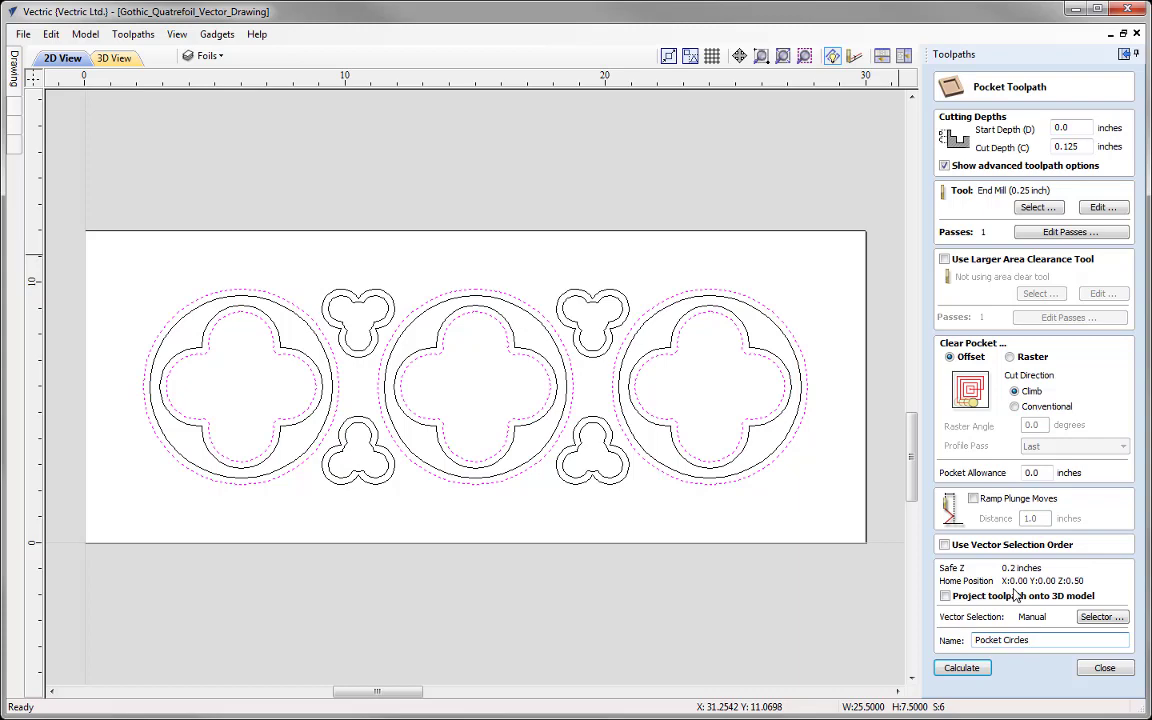
click(960, 667)
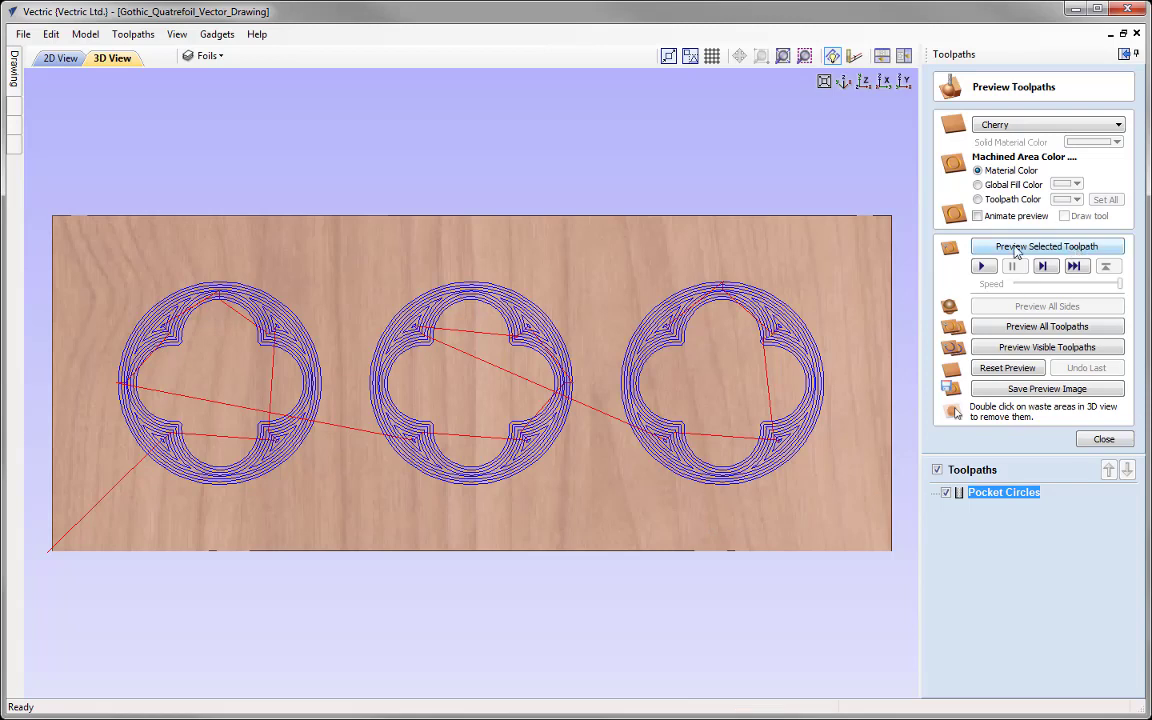
click(1060, 247)
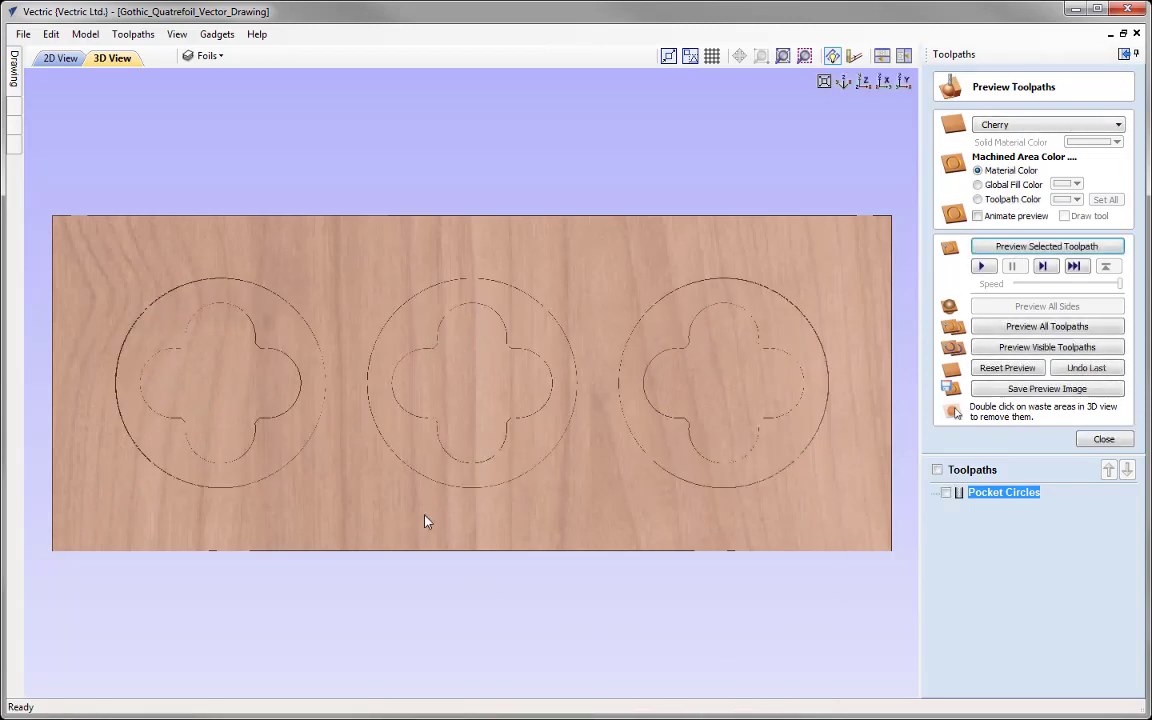
drag(483, 473, 525, 330)
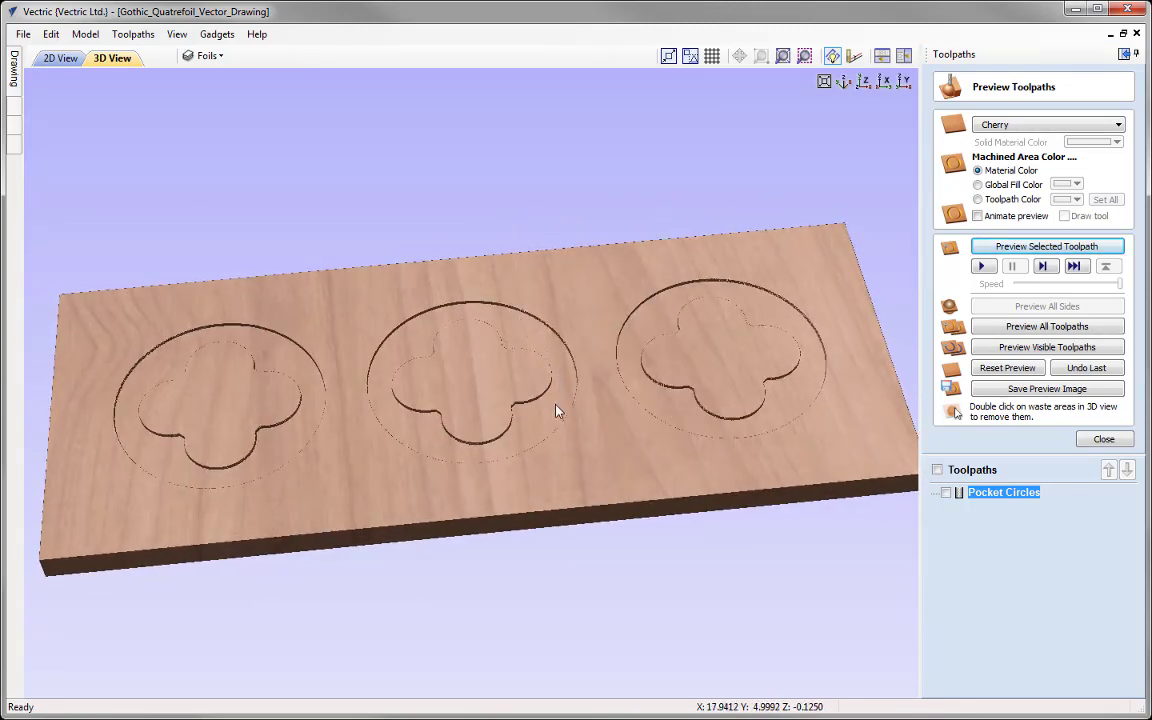
Close the toolpath preview and arrange the 2D and 3D views one above the other without overlap
drag(388, 378, 760, 176)
drag(780, 90, 781, 311)
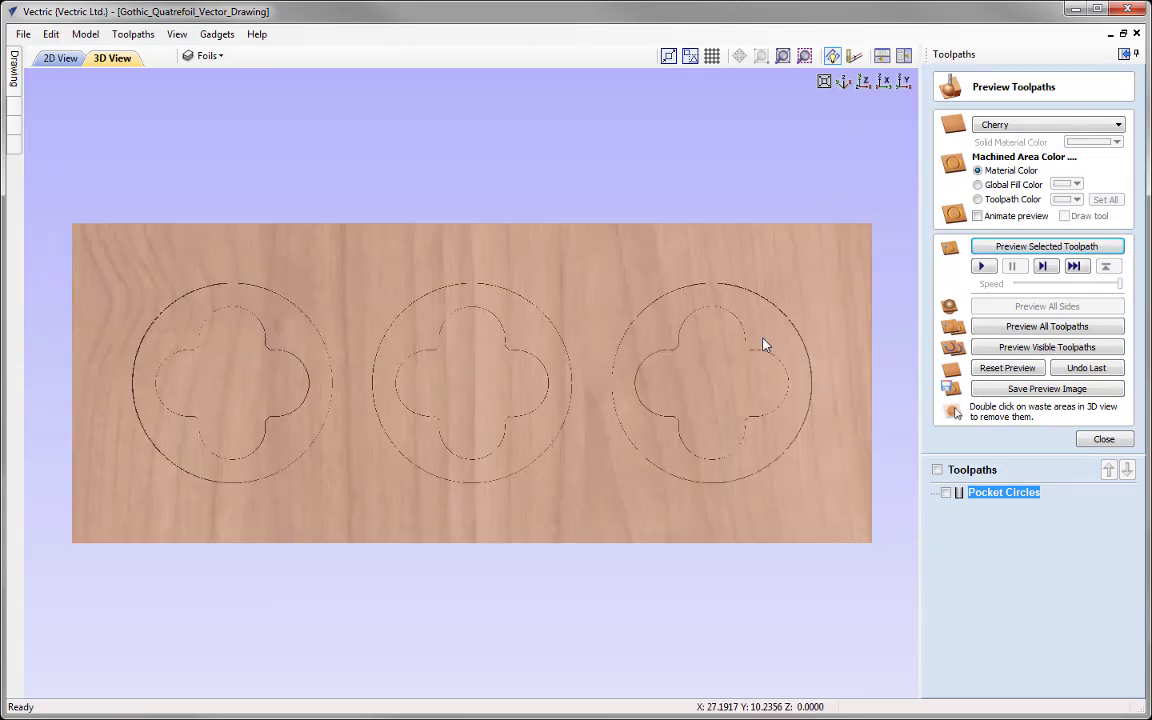
click(1104, 439)
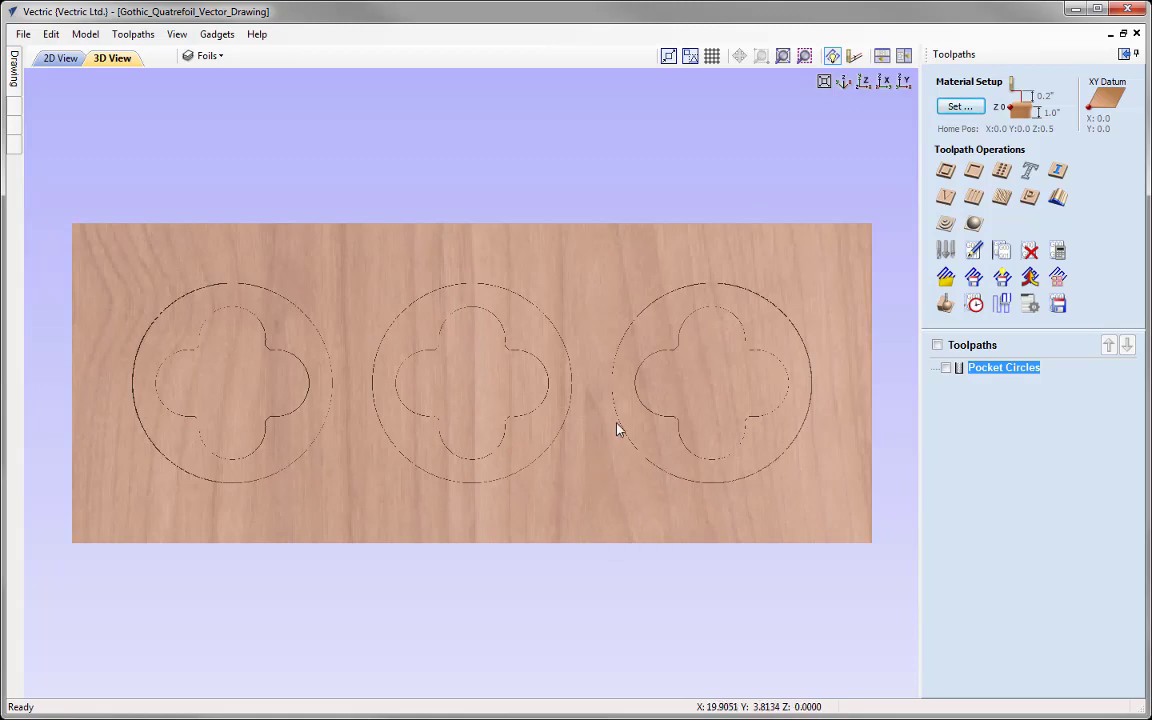
click(881, 57)
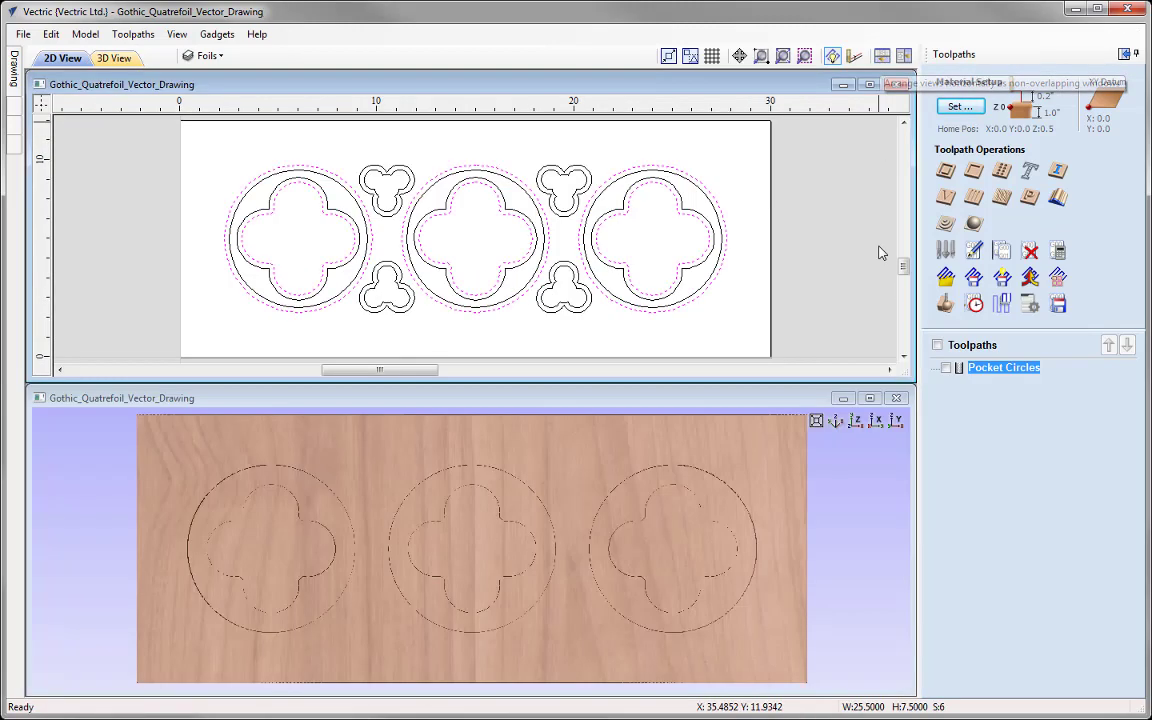
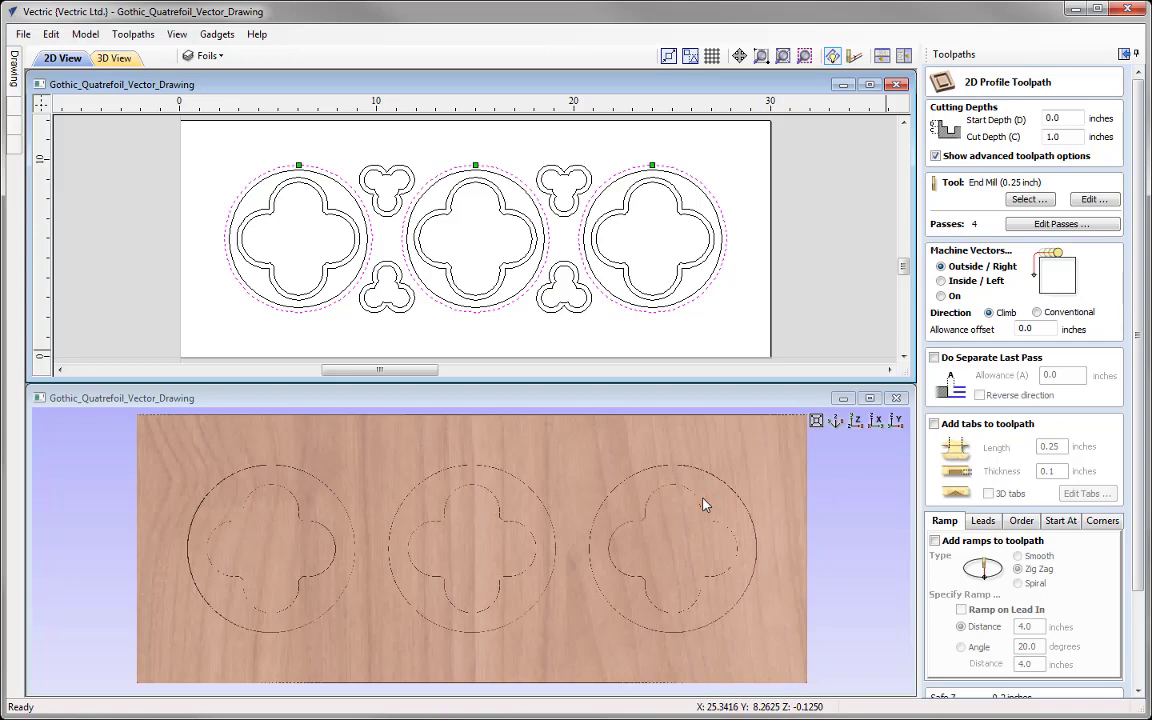
Set the outer circles' profile toolpath to start depth 0.125 and cut depth 0.125 inches, machining Inside / Left of the vectors
double_click(1057, 116)
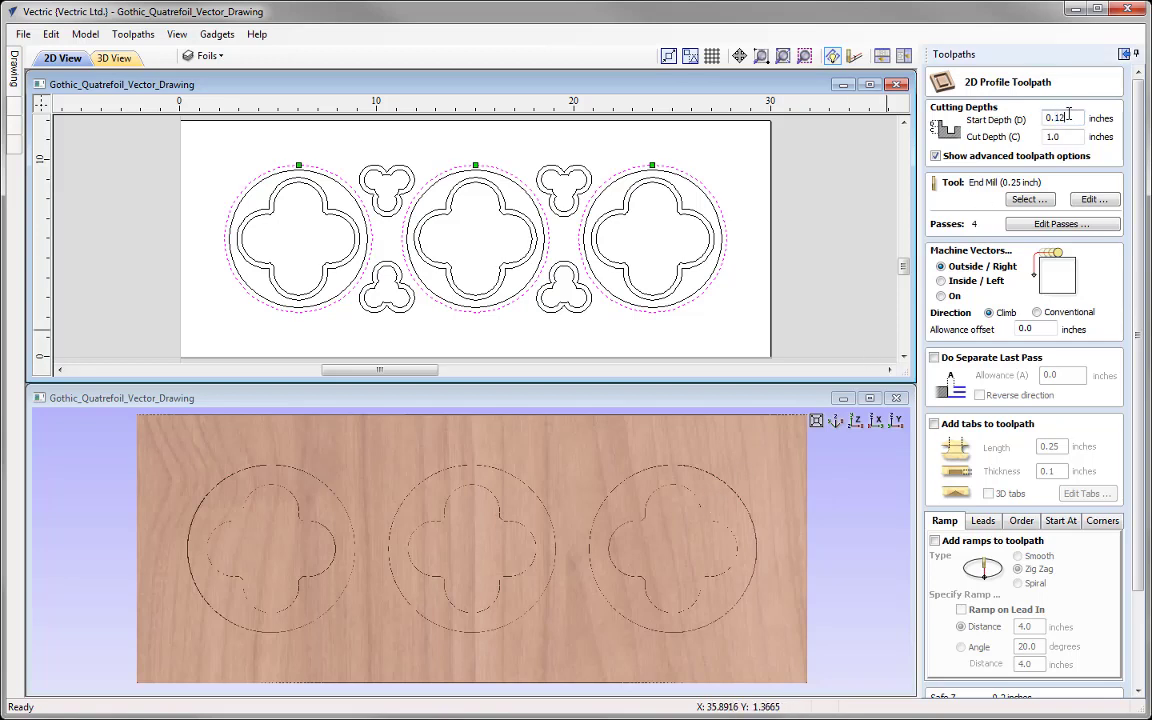
key(Tab)
click(941, 282)
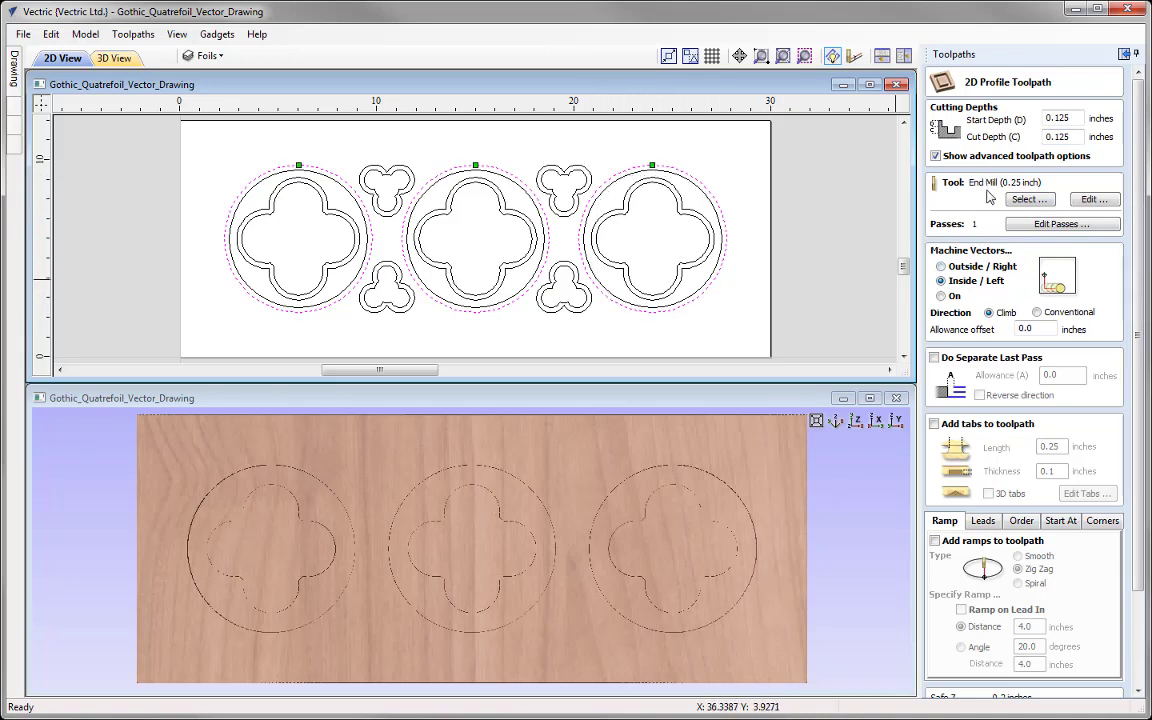
Calculate the profile toolpath under the name Profile Outer Circles and preview its cut in the 3D material
scroll(1100, 450, down, 3)
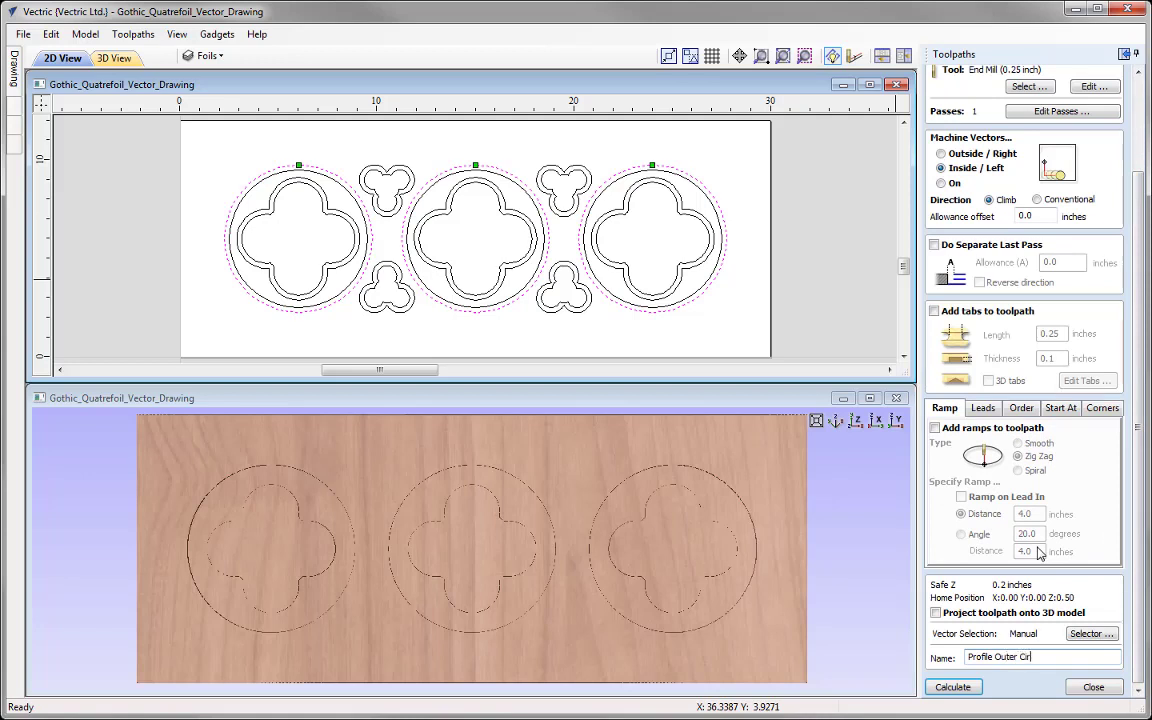
click(945, 688)
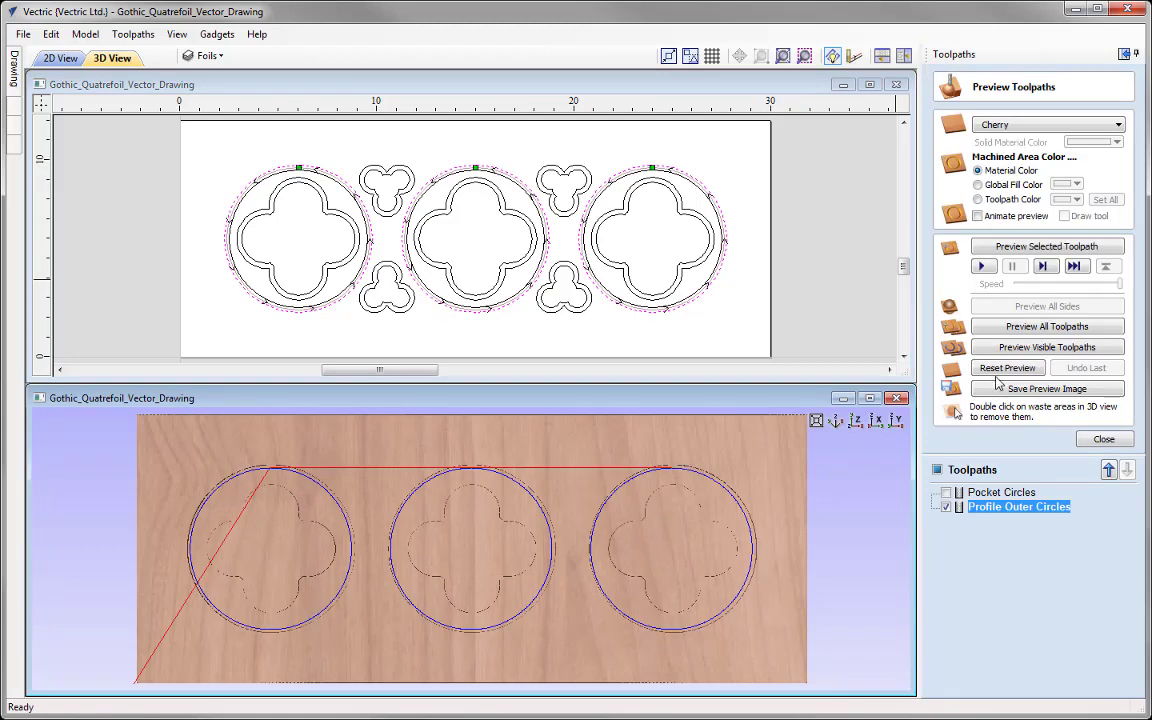
click(1049, 249)
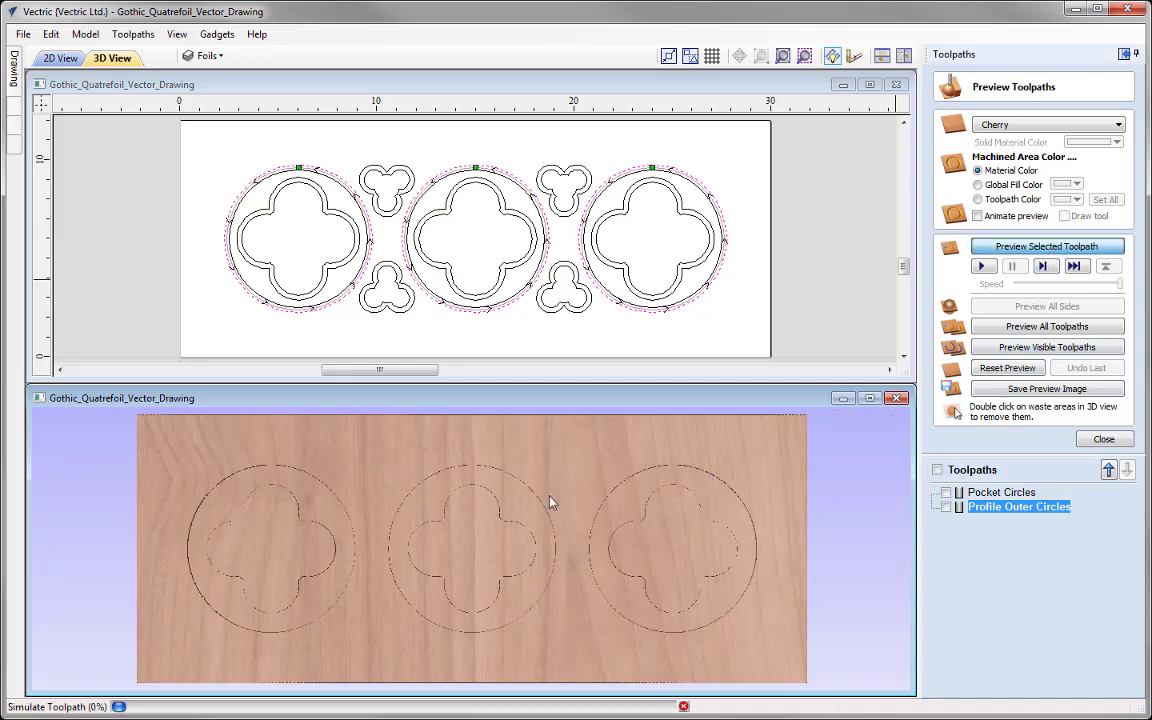
drag(473, 590, 511, 627)
scroll(514, 614, up, 4)
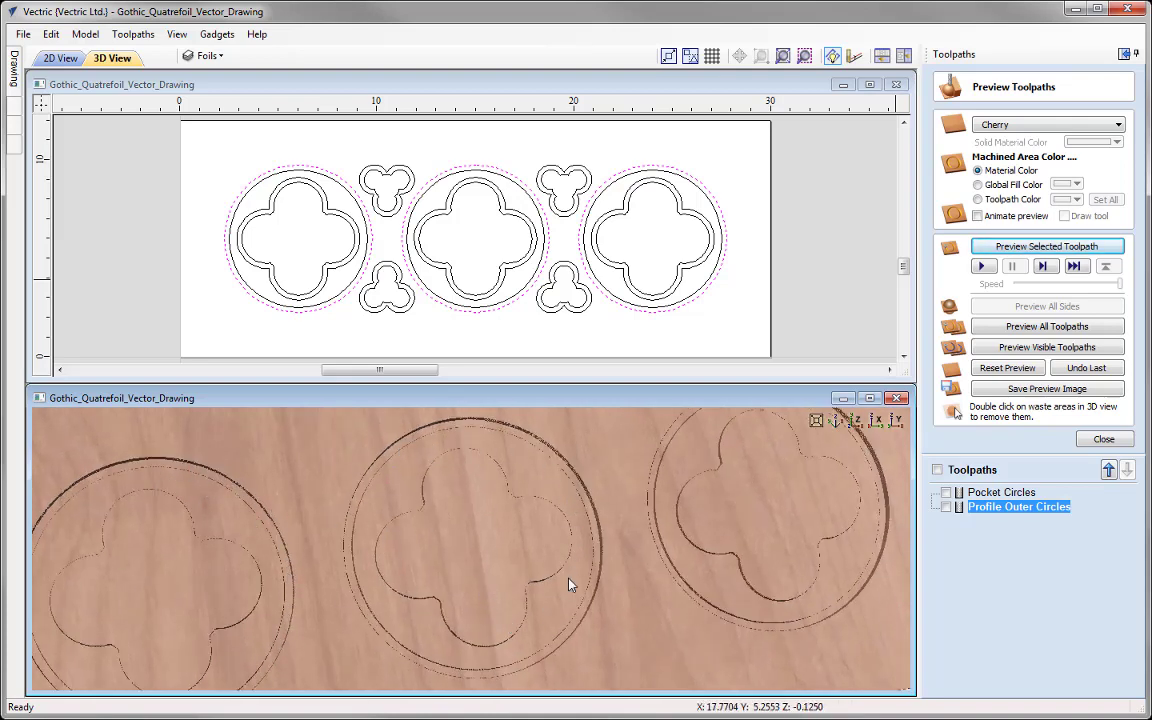
drag(594, 551, 558, 576)
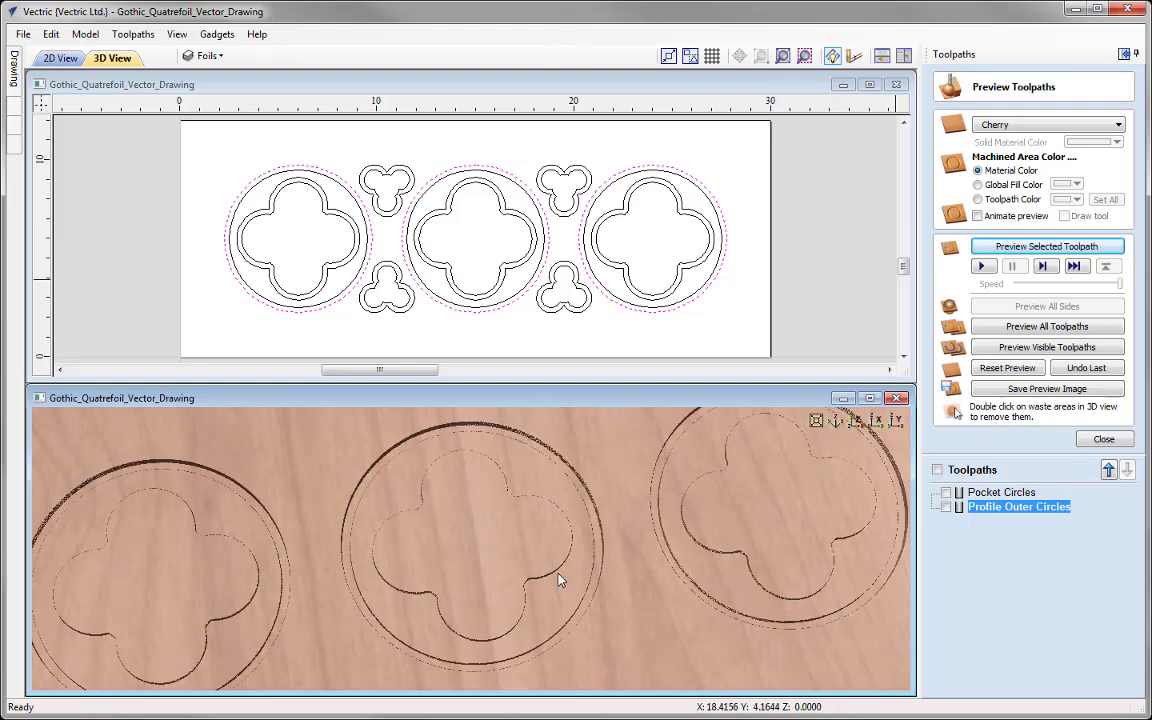
click(855, 421)
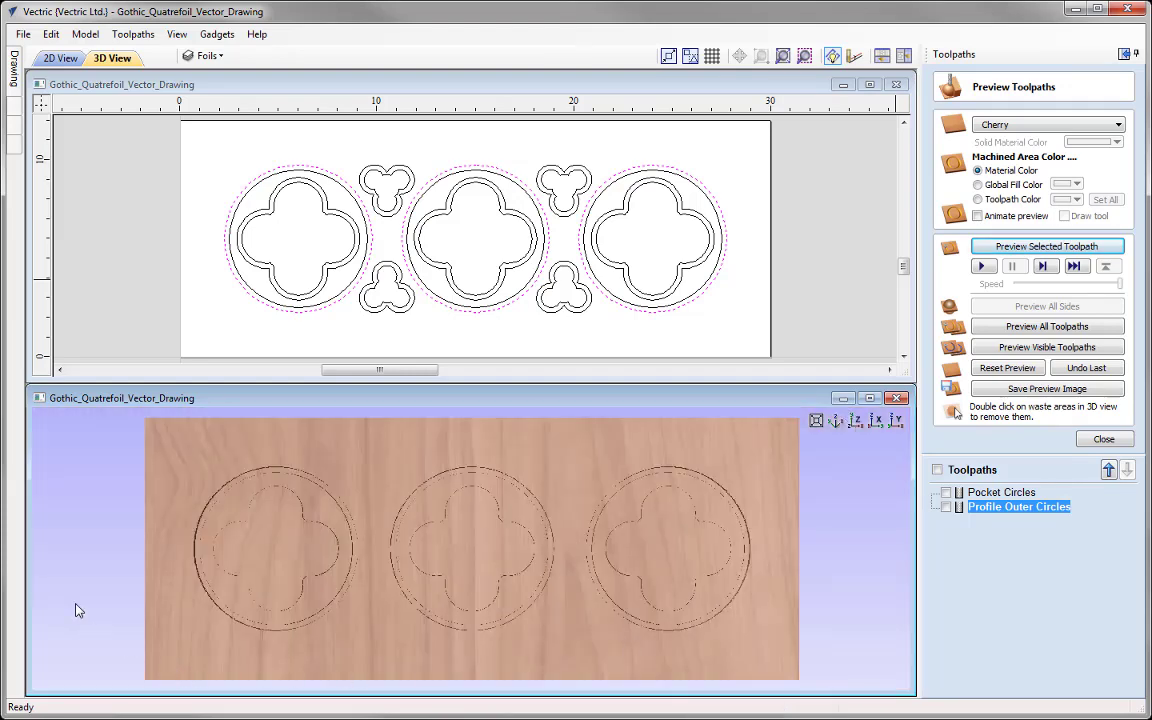
click(1104, 440)
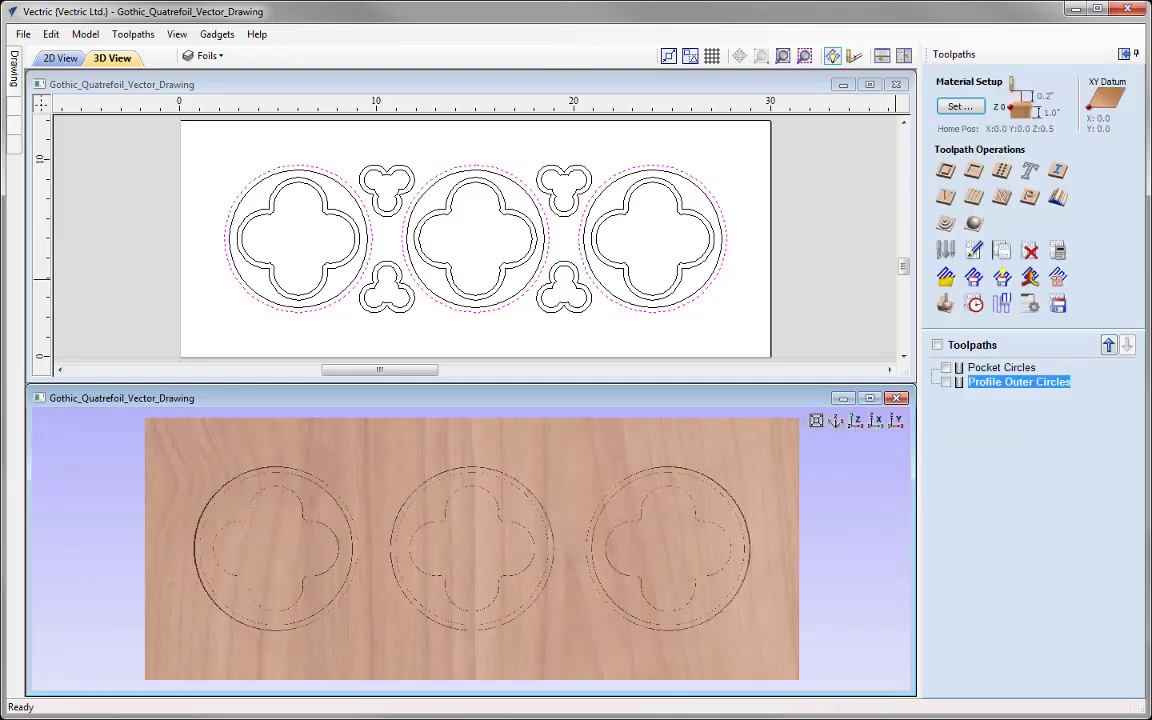
Examine the outer outlines of the quatrefoils and trefoils individually in the vector drawing against the 3D material
click(69, 242)
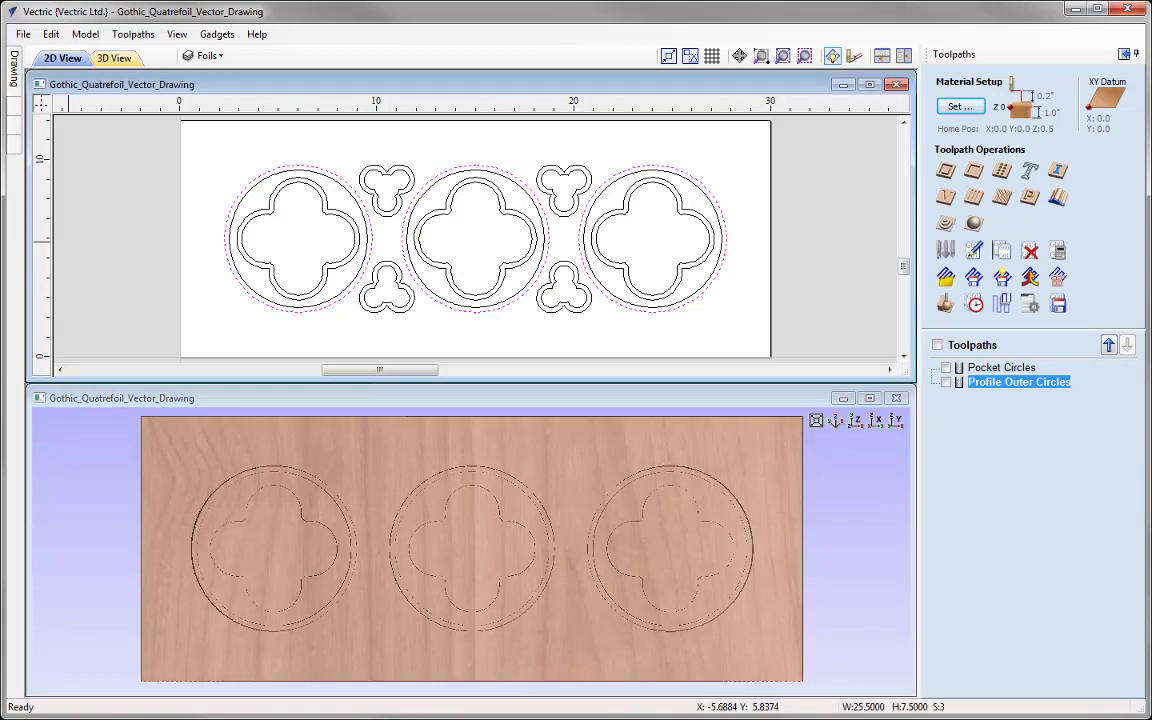
click(367, 157)
click(362, 288)
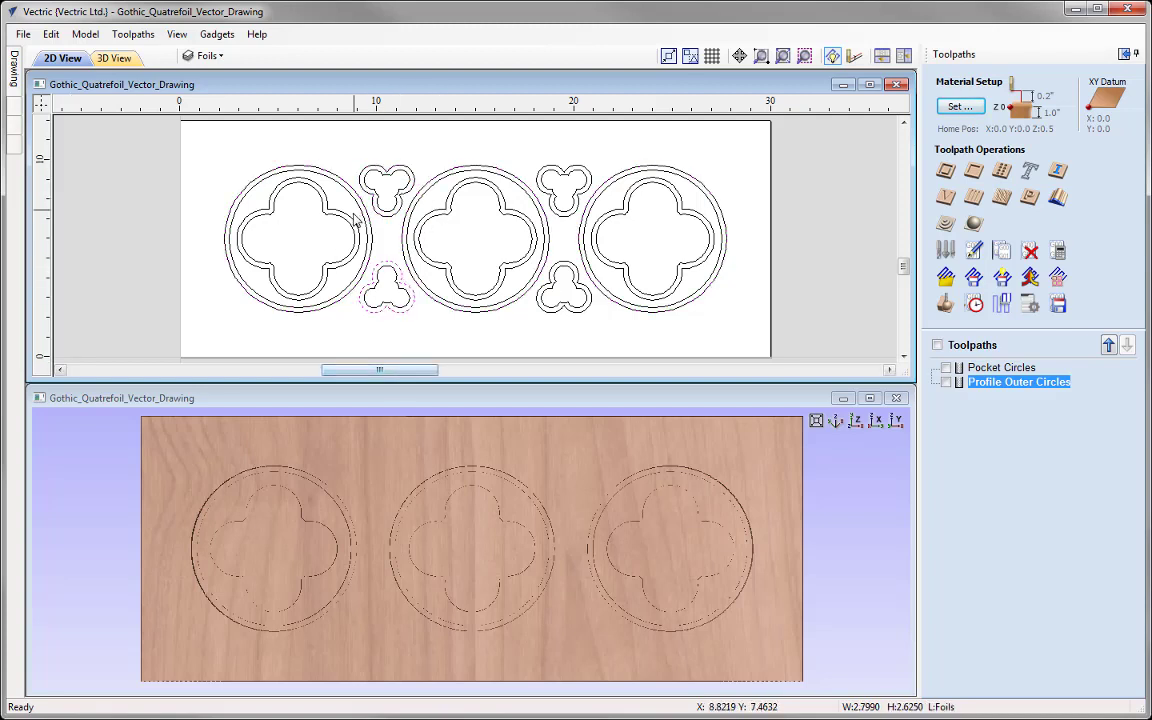
click(448, 222)
click(481, 216)
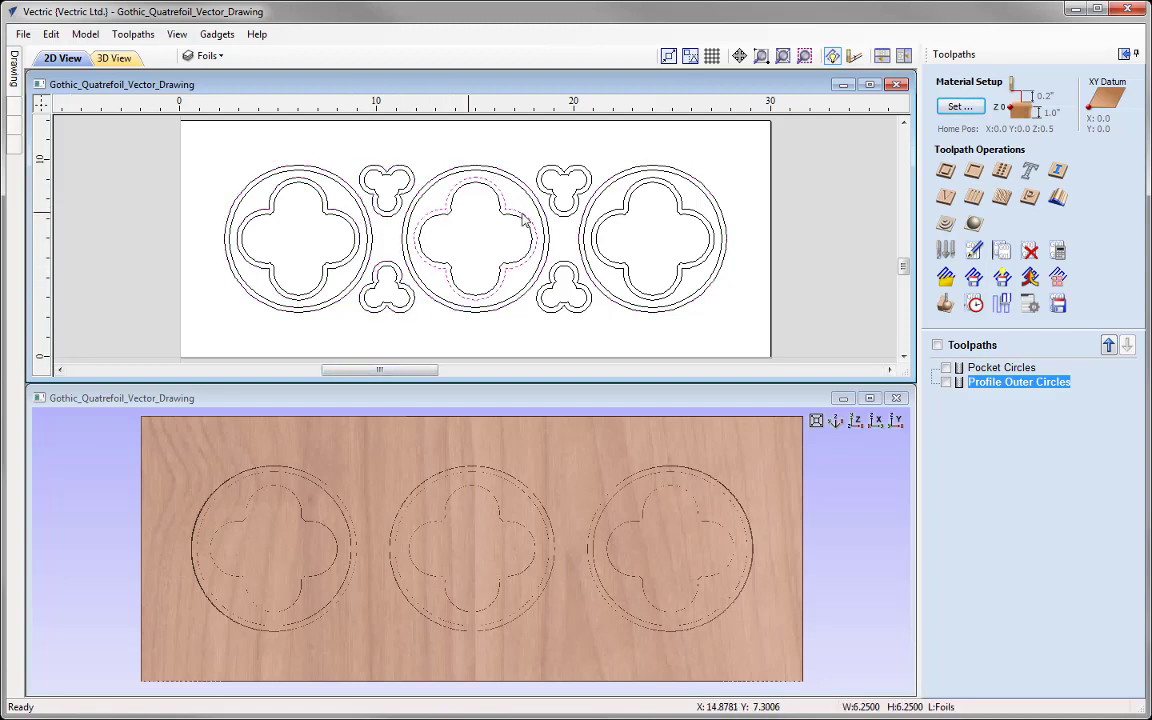
click(612, 200)
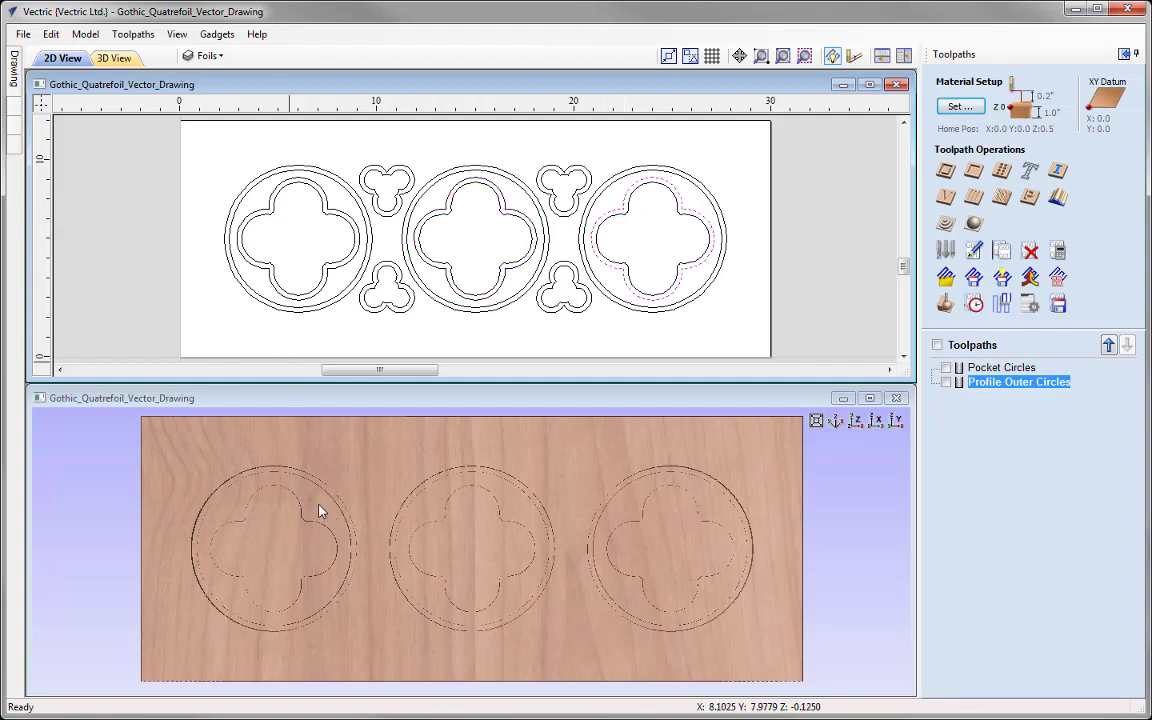
click(329, 206)
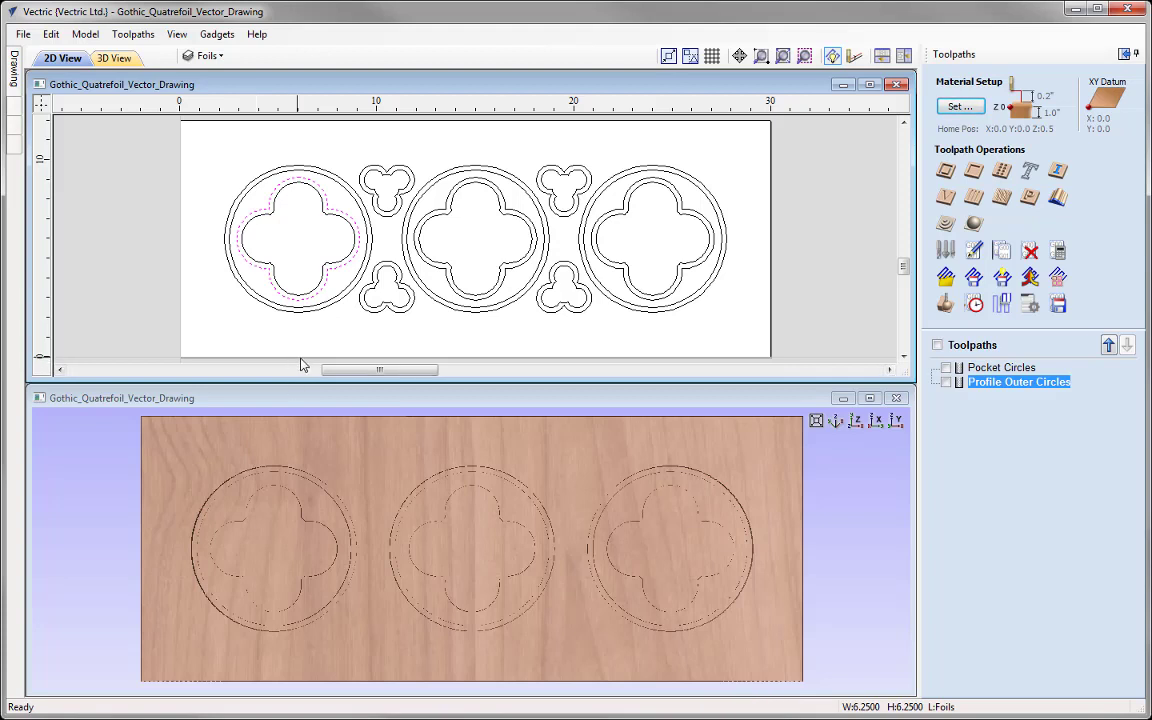
click(413, 182)
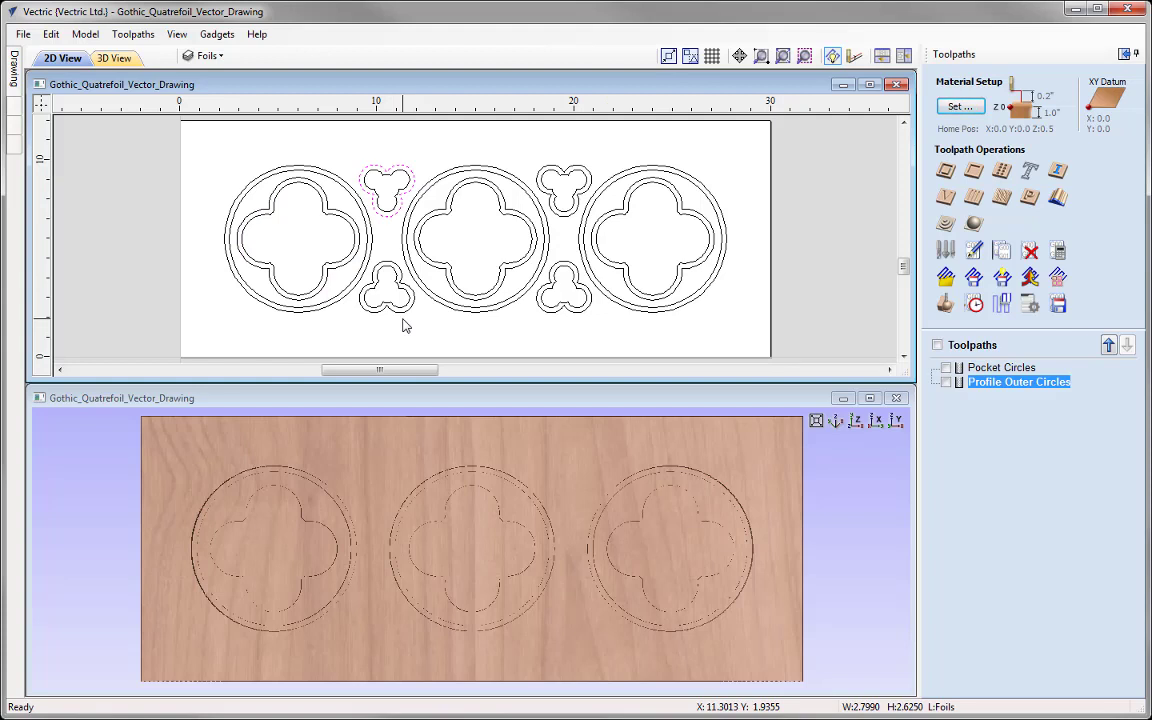
click(355, 236)
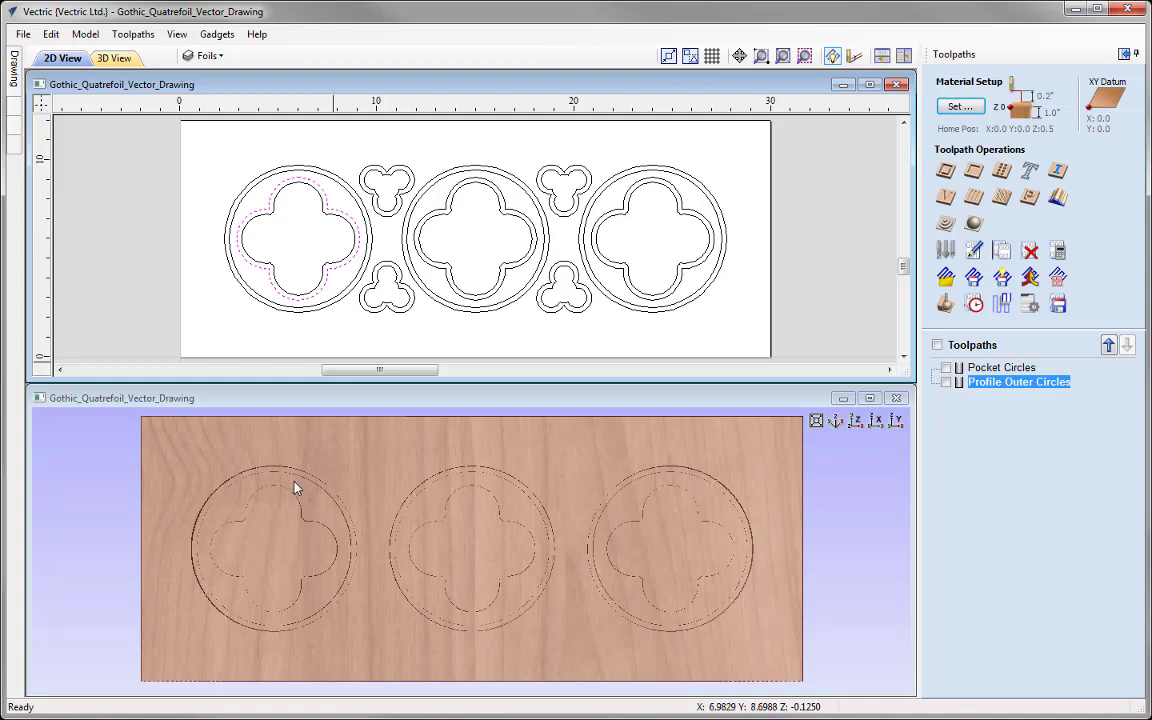
Select the outer outlines of all four small trefoils together
click(372, 178)
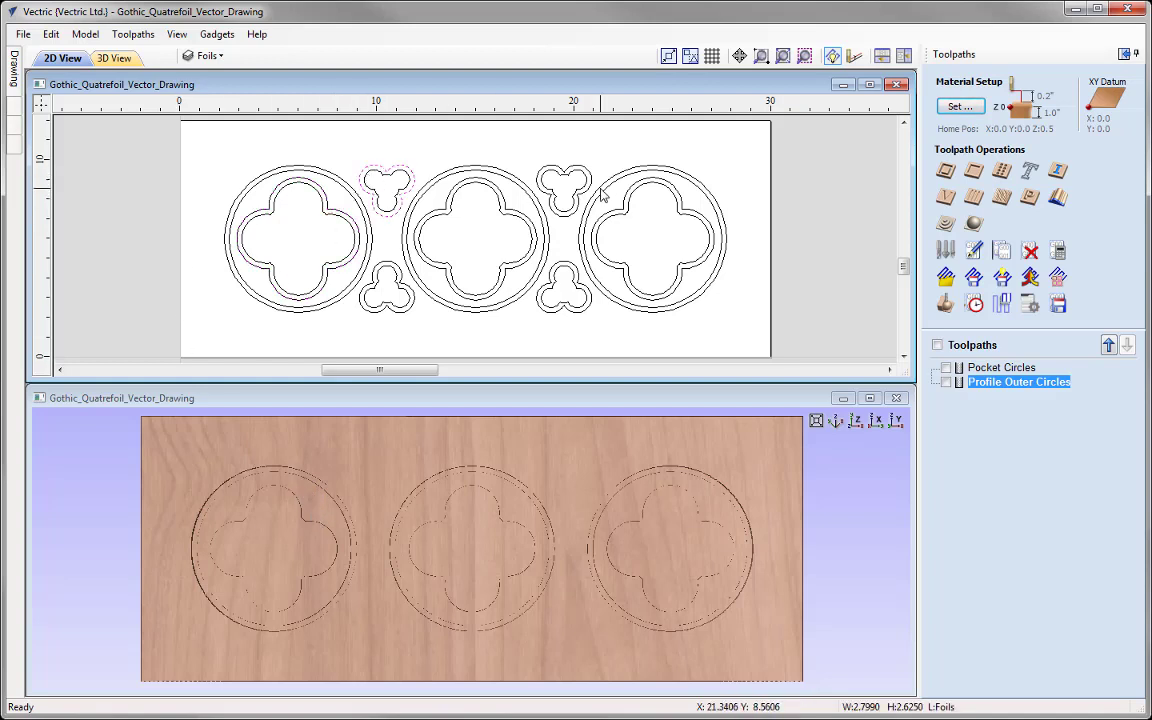
shift+click(539, 172)
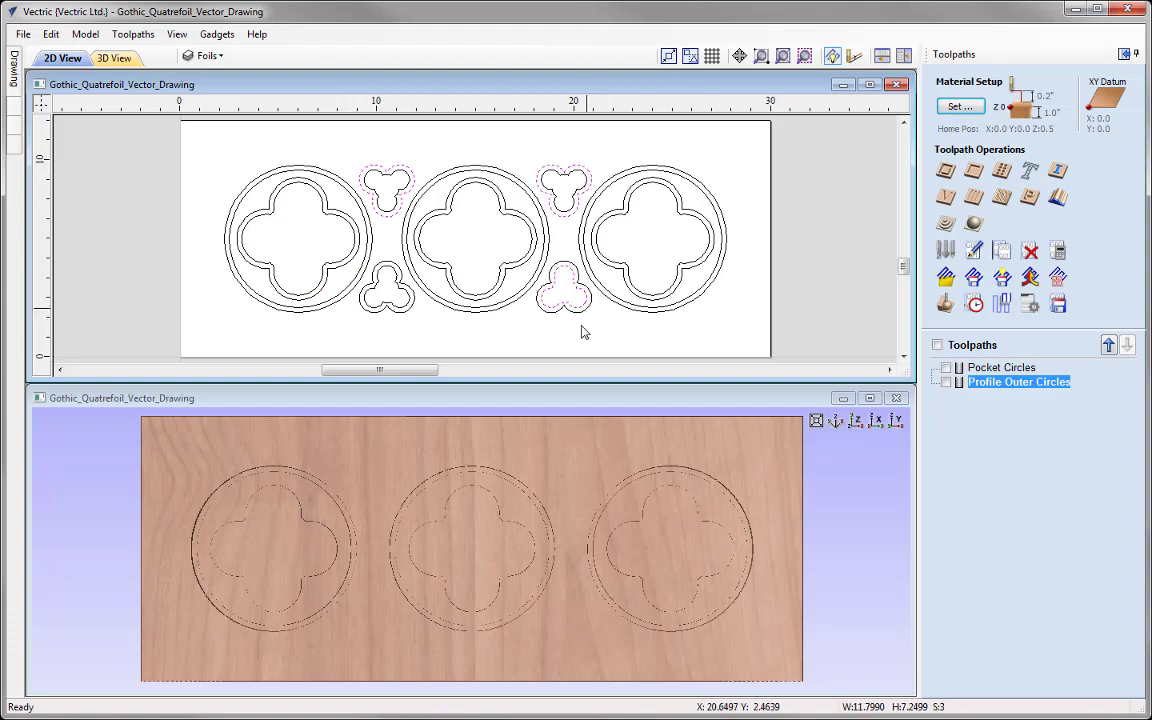
shift+click(578, 310)
shift+click(402, 314)
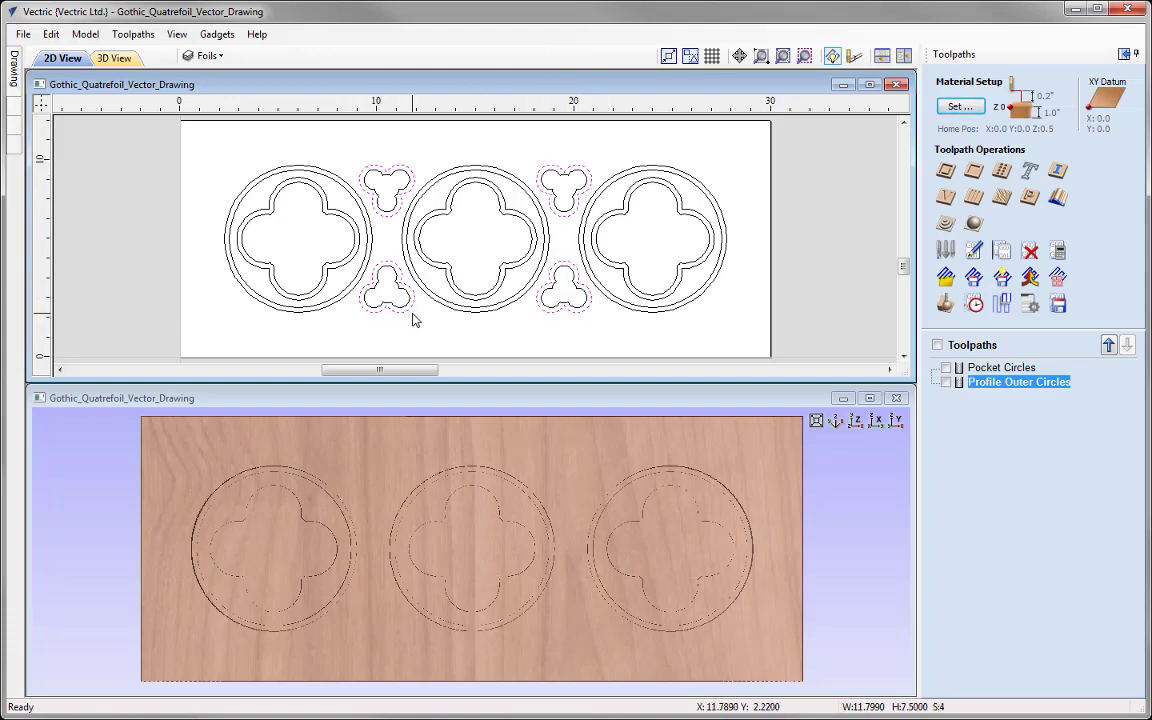
Set up a 2D profile toolpath for the trefoil outlines with start depth 0.0 and cut depth 0.25 inches
click(945, 198)
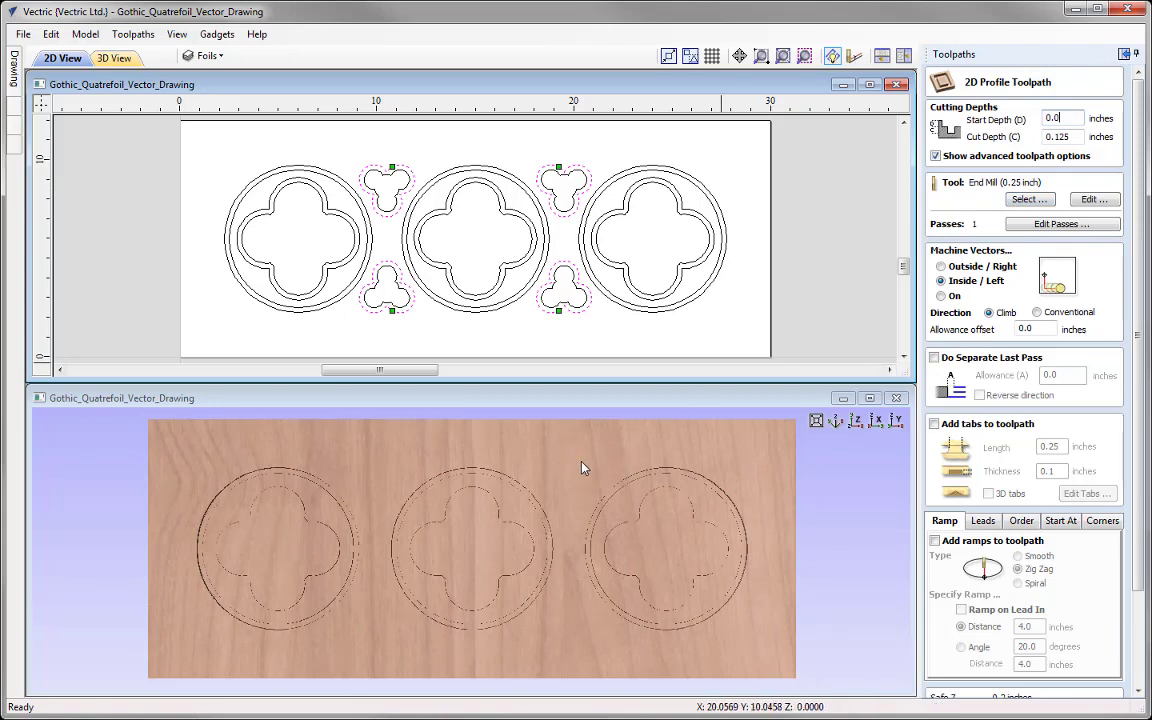
double_click(1050, 137)
text(0.)
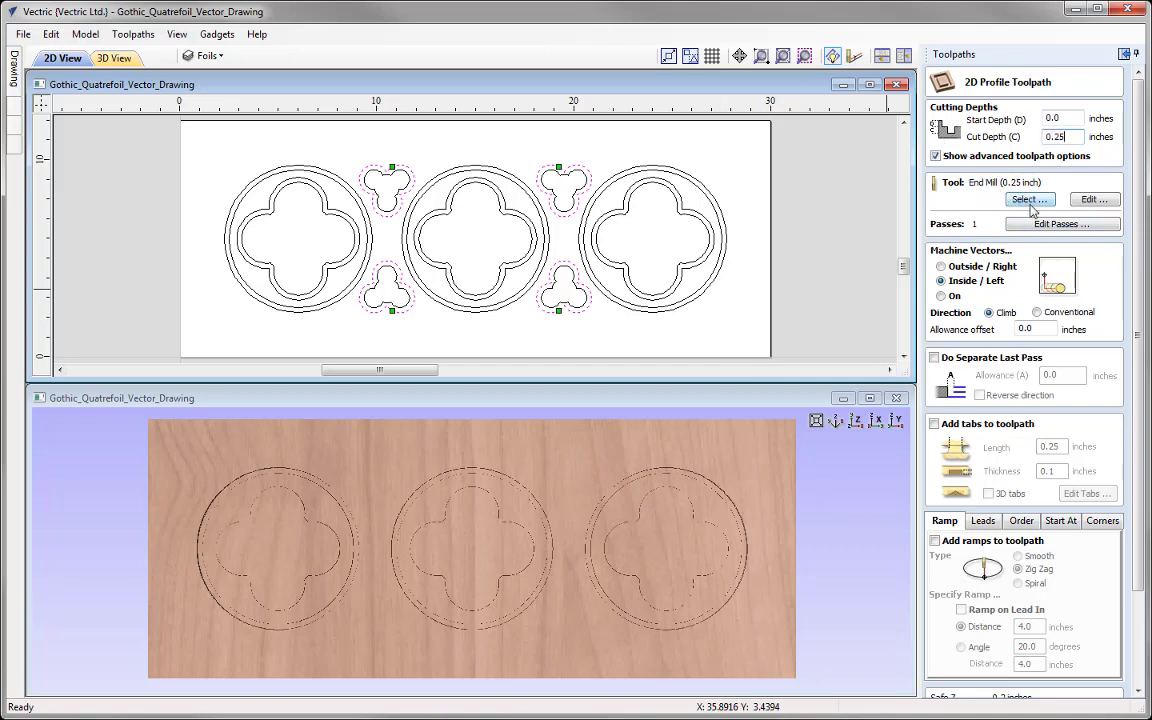
Copy the Ball Nose (1 inch) tool in the tool database and rename the copy Ball Nose (0.5 inch)
click(1029, 200)
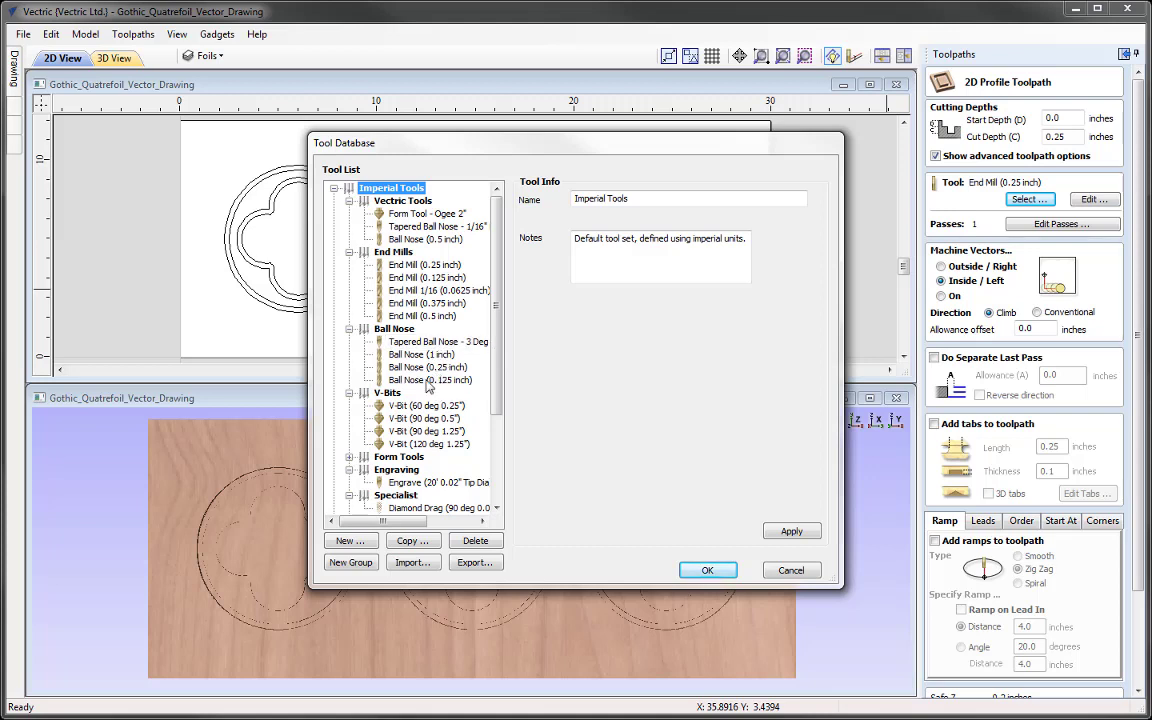
click(415, 354)
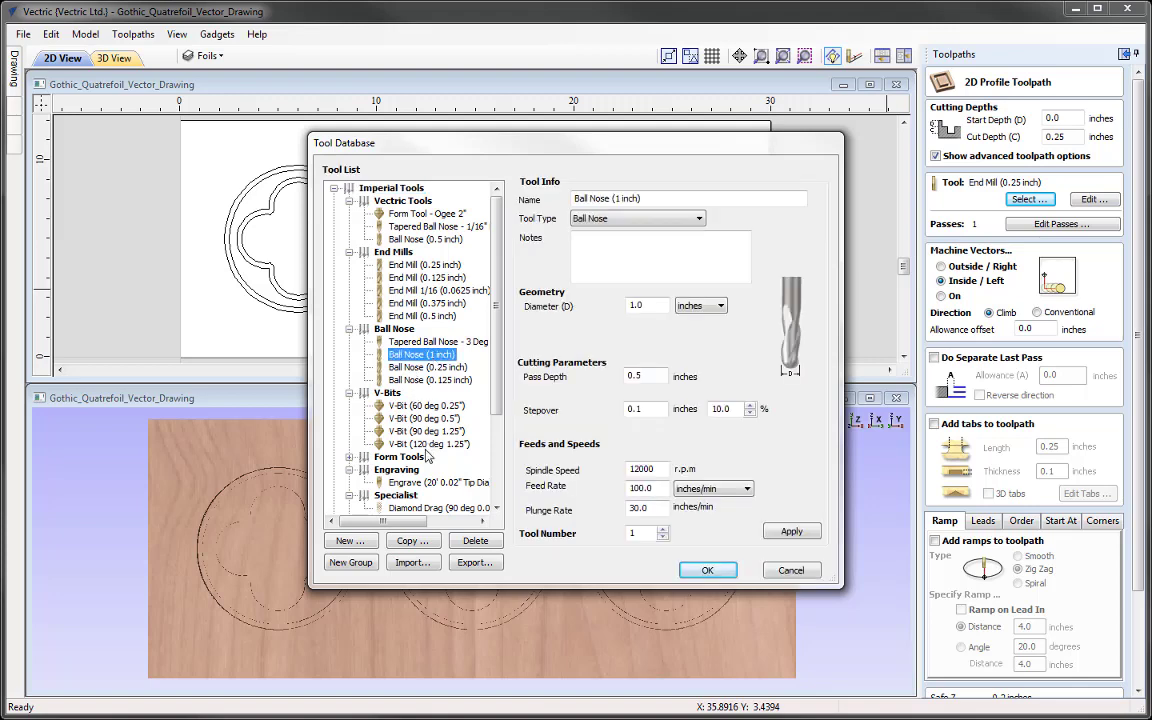
click(412, 540)
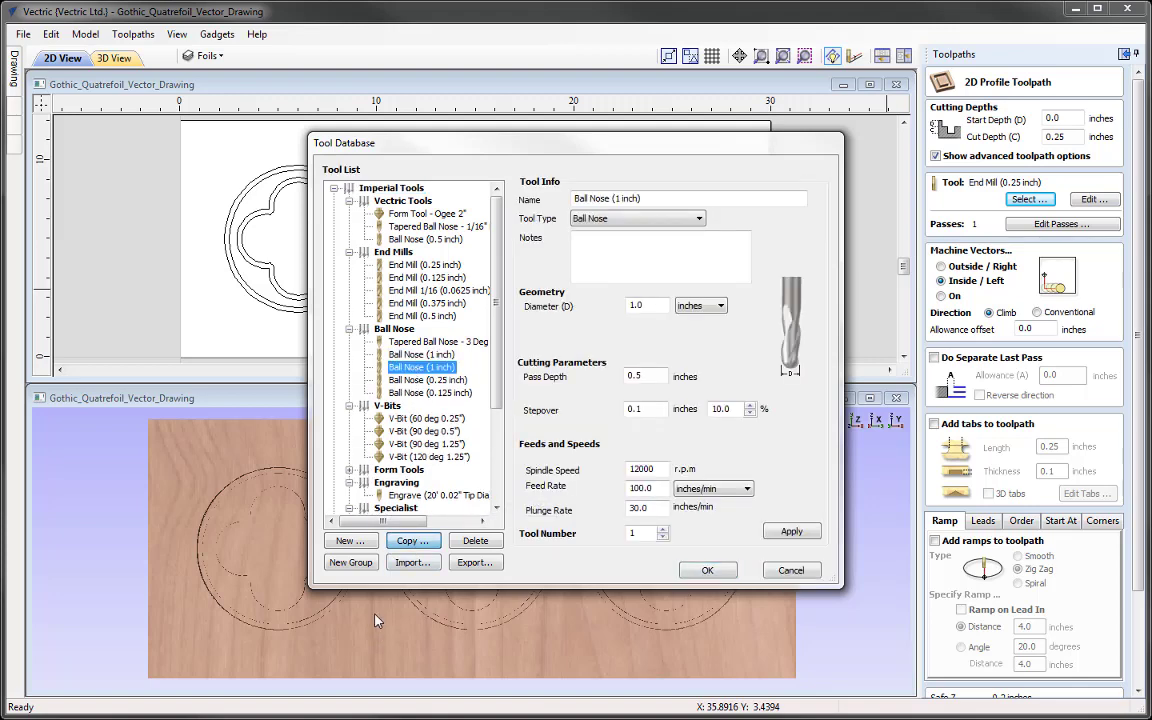
click(615, 198)
text(0.)
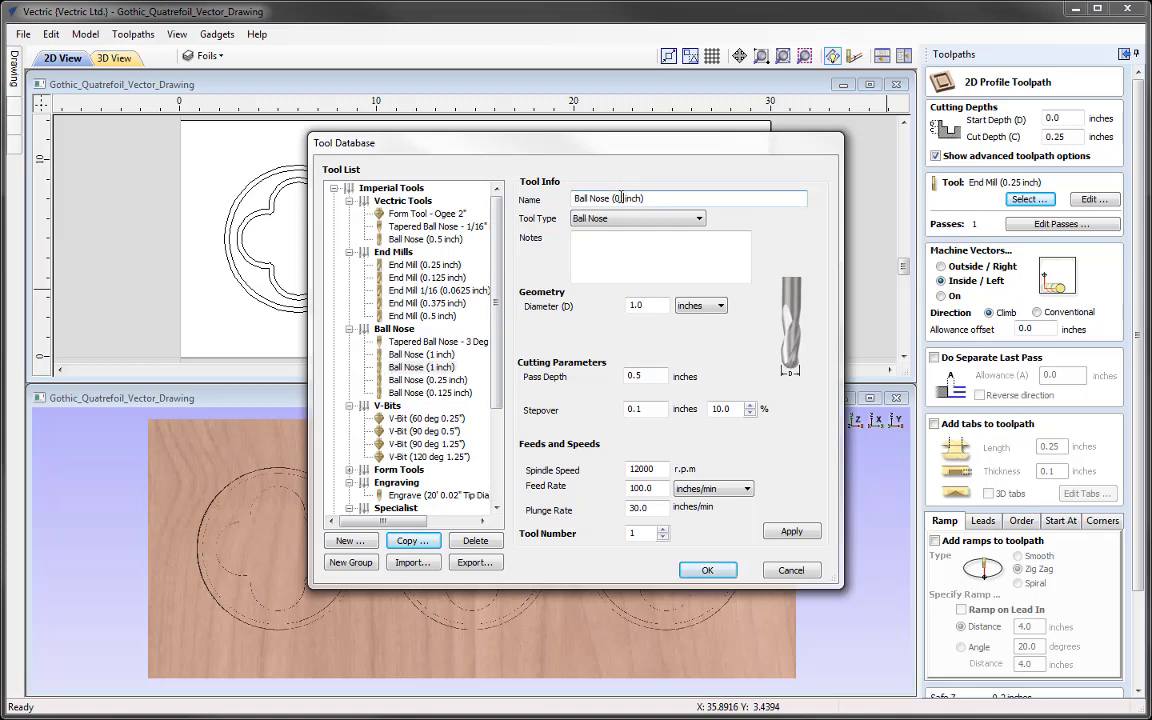
Give the copied ball nose a 0.5 inch diameter and 0.25 inch pass depth, and use it for the trefoil profile toolpath
key(Tab)
key(Tab)
key(Tab)
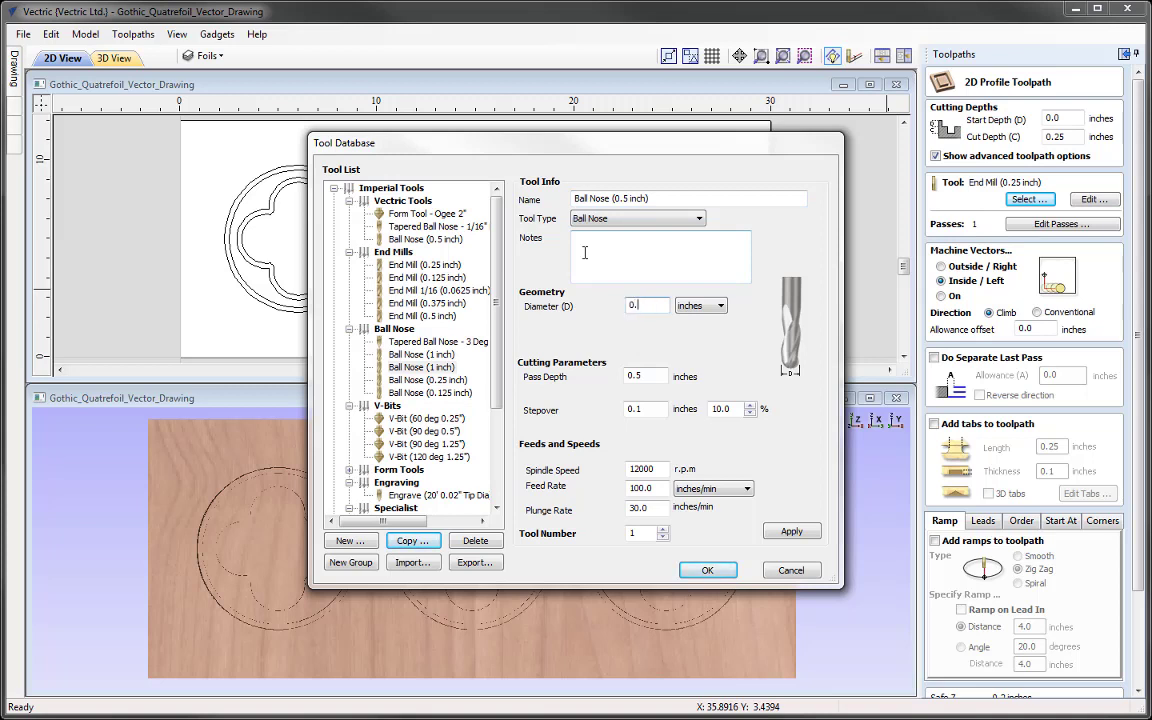
double_click(657, 376)
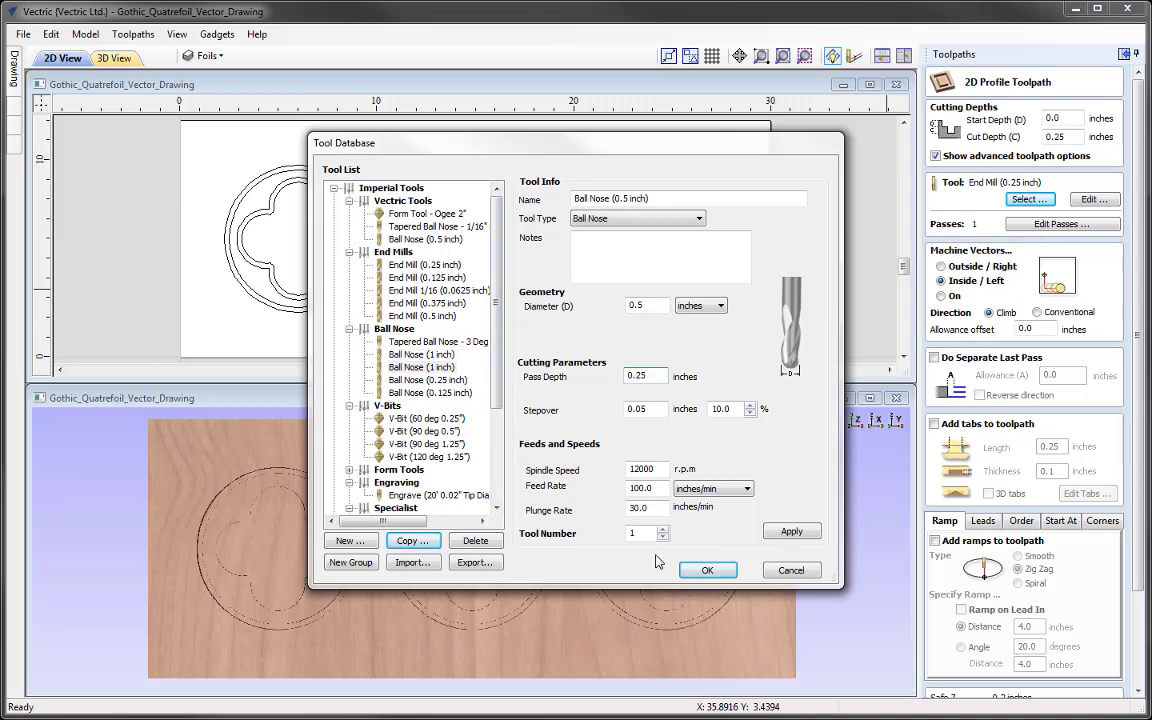
click(787, 532)
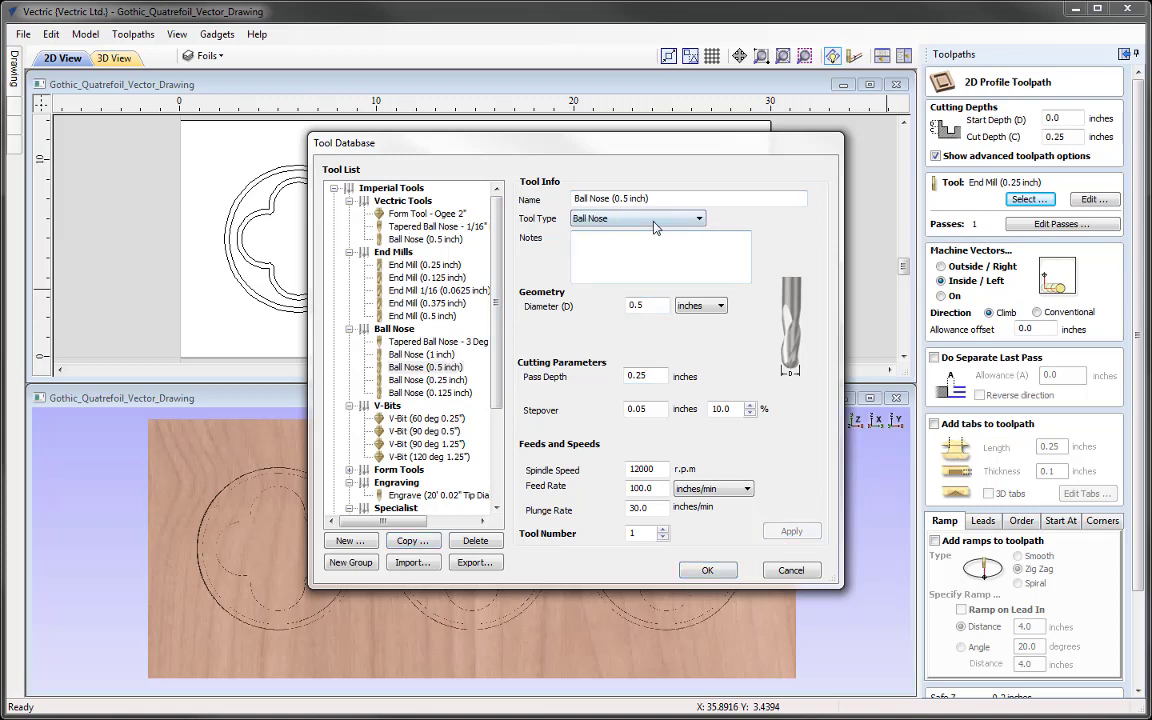
click(707, 571)
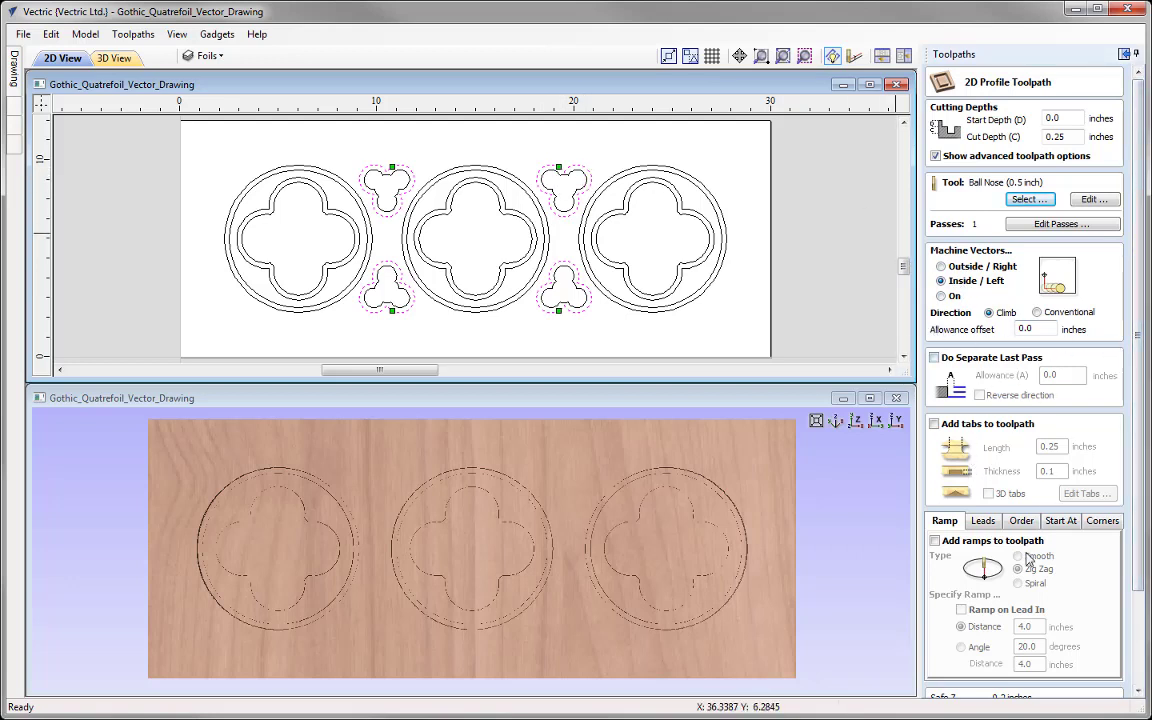
Name the trefoil profile toolpath Profile Trifoils and calculate it
scroll(1150, 458, down, 3)
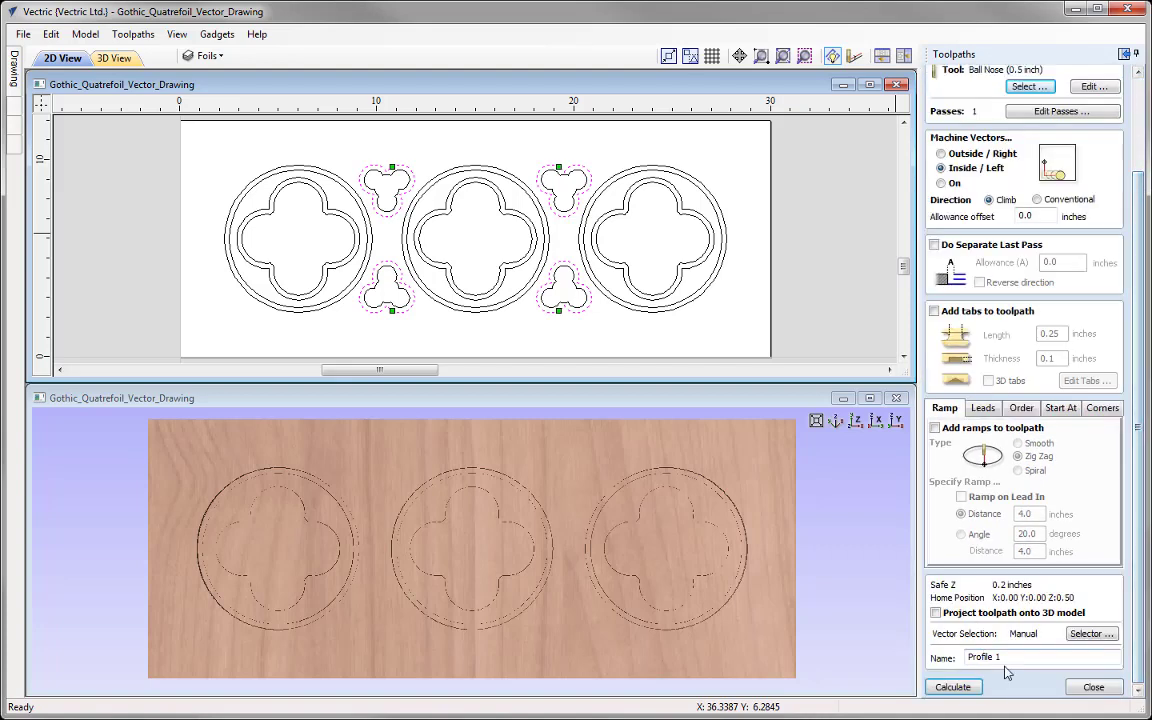
key(BackSpace)
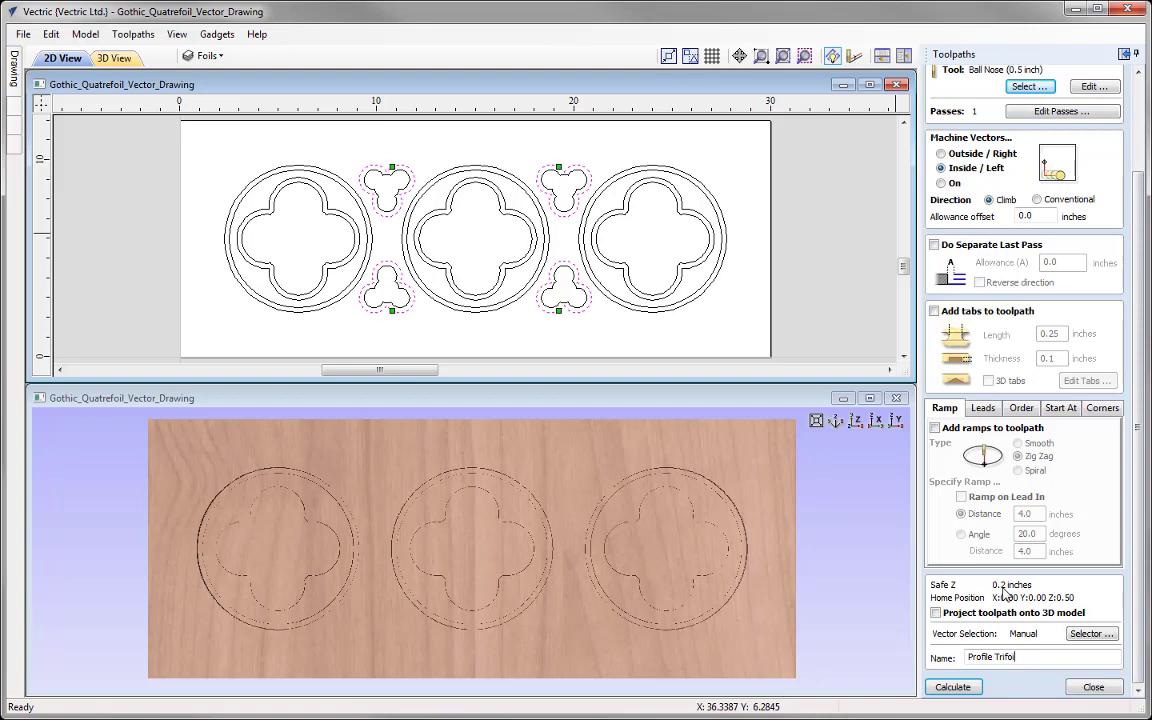
text(Trifoils)
click(950, 686)
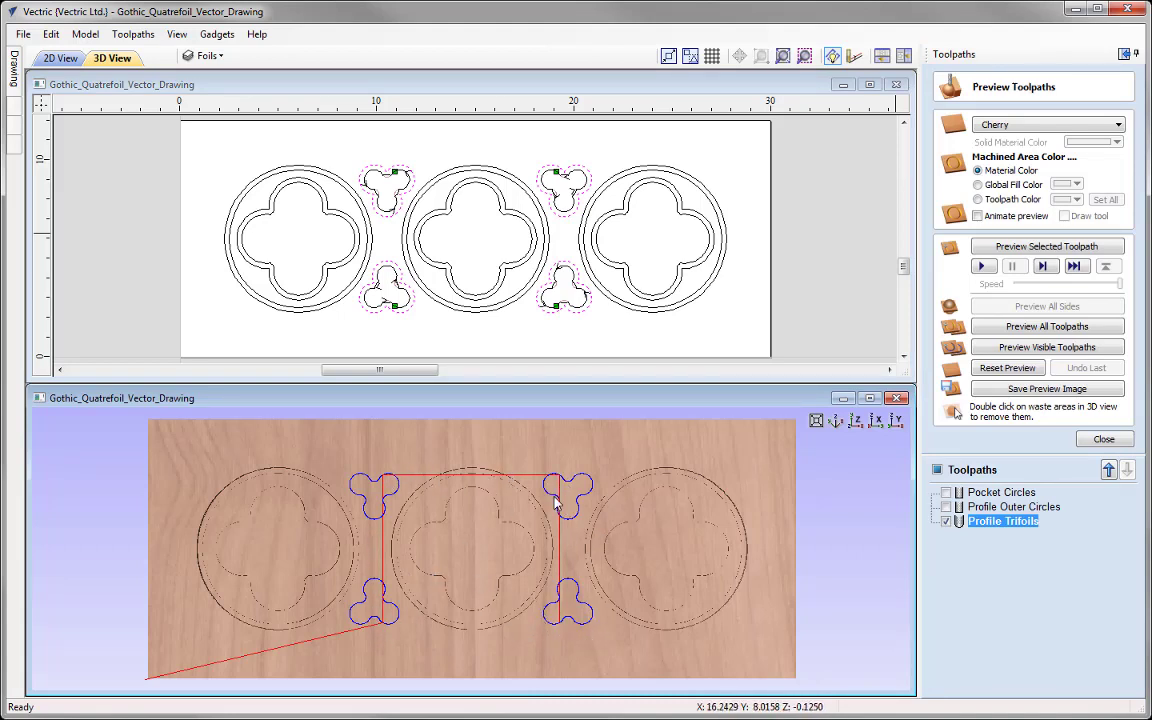
Preview the Profile Trifoils toolpath, inspect the cut trefoils from an angle and from above, and close the preview
click(1025, 329)
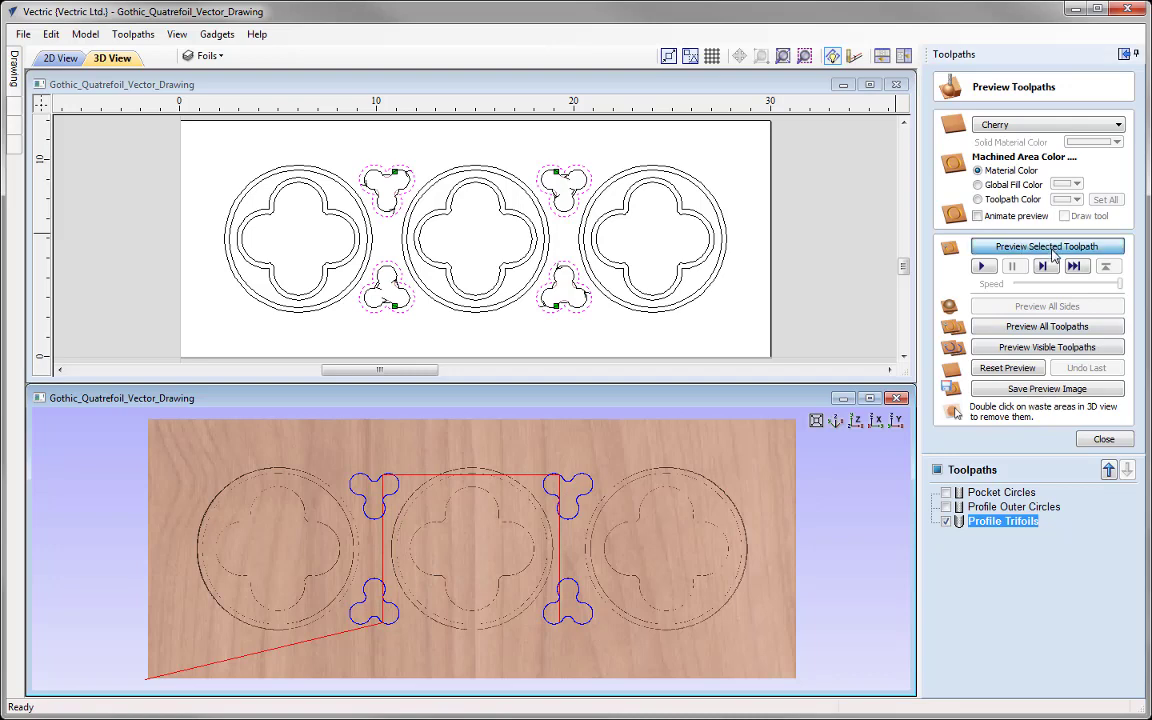
drag(509, 526, 313, 480)
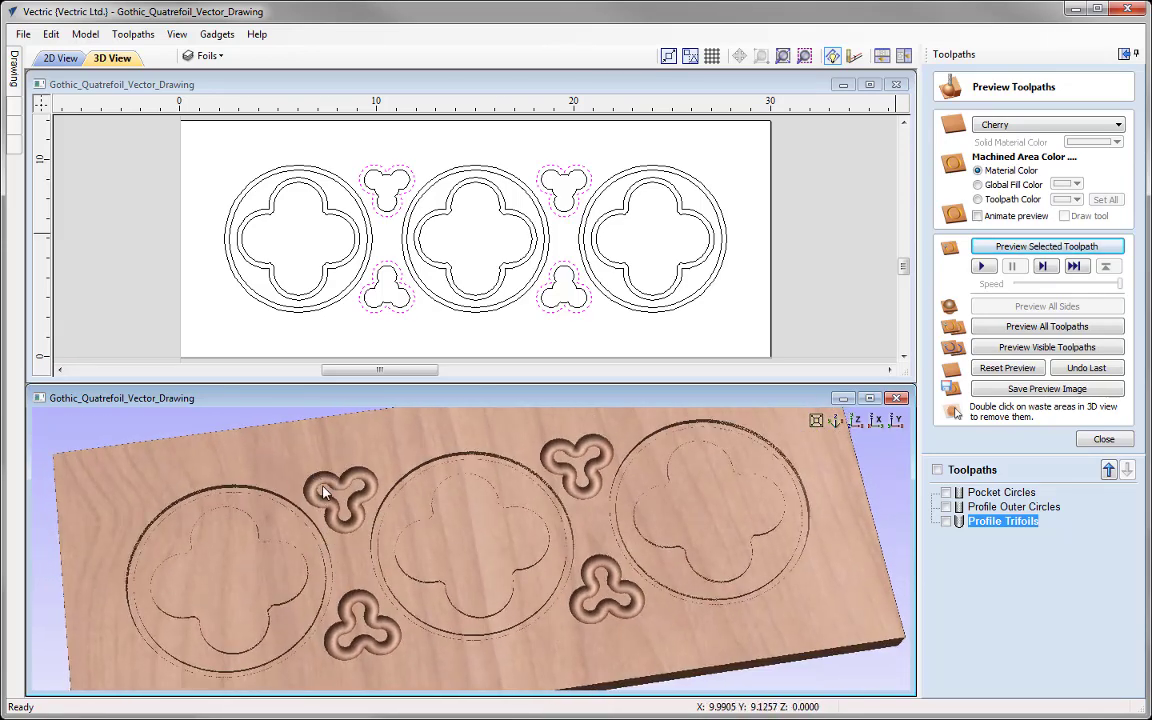
drag(358, 500, 515, 386)
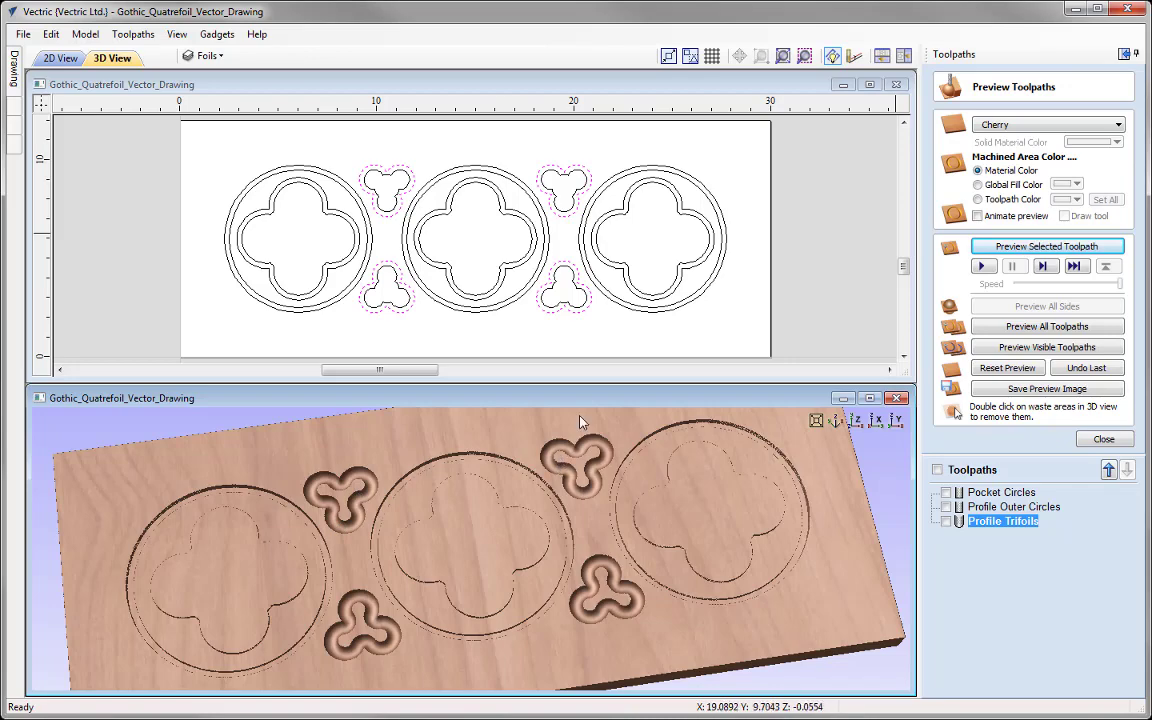
mouse_move(466, 568)
mouse_down()
mouse_move(406, 573)
mouse_move(520, 600)
mouse_move(496, 615)
mouse_move(480, 560)
mouse_up()
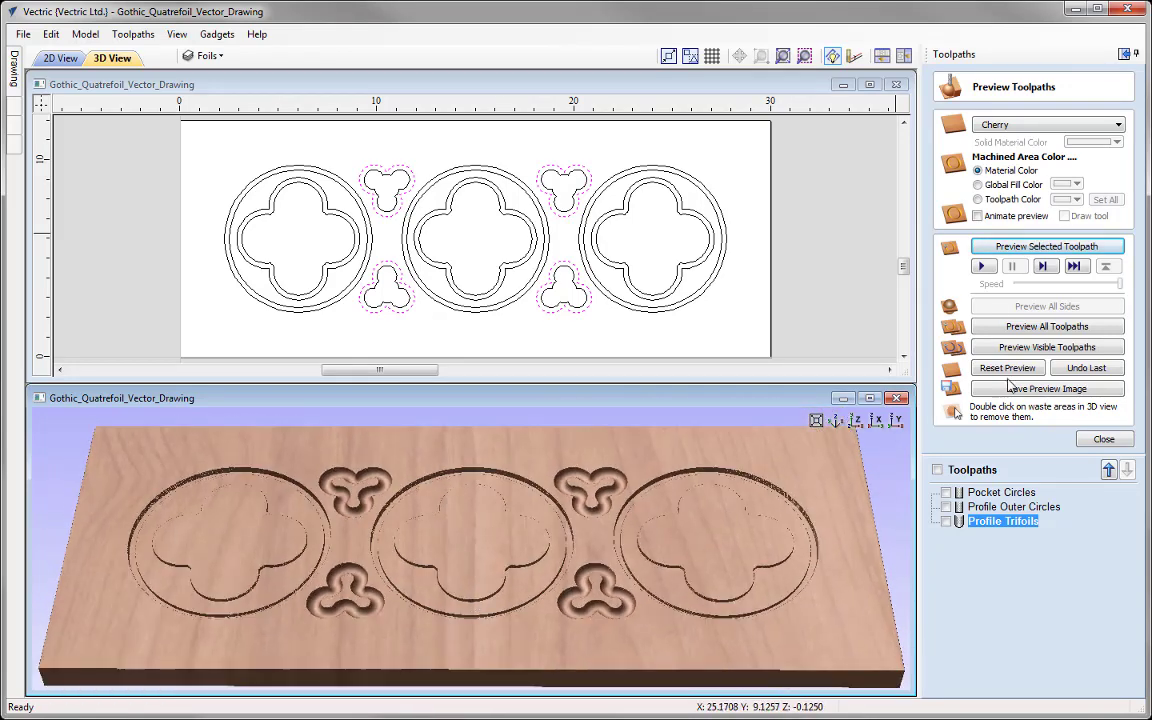
click(855, 420)
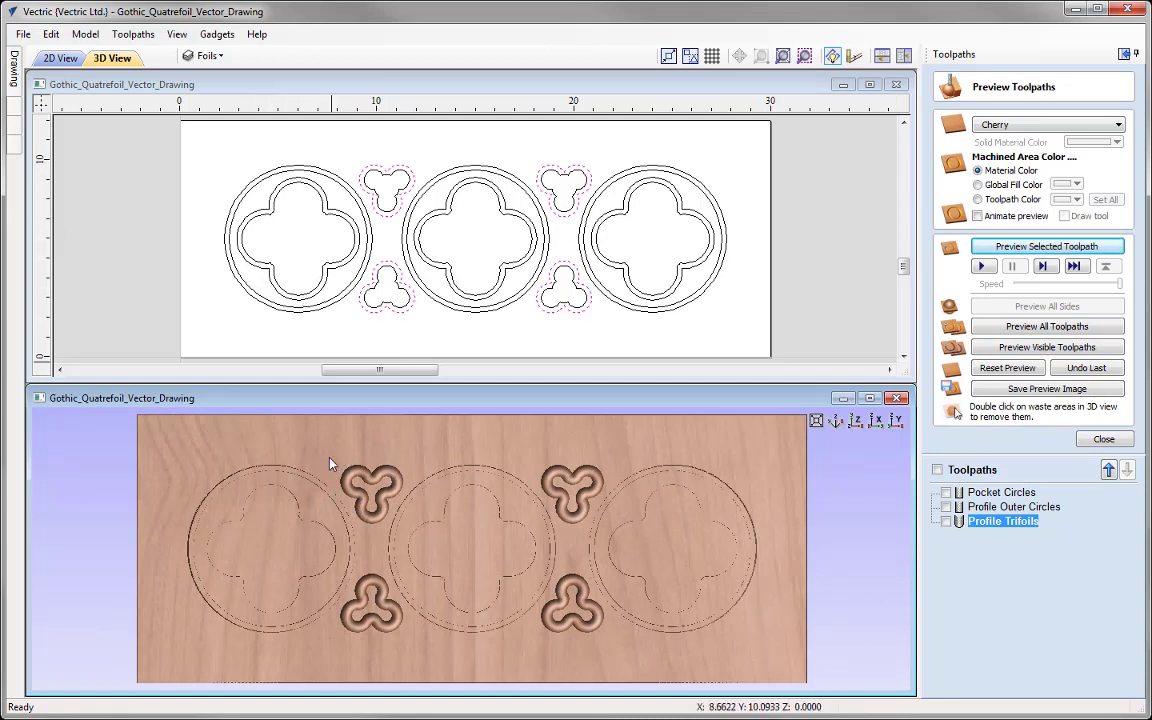
click(1103, 439)
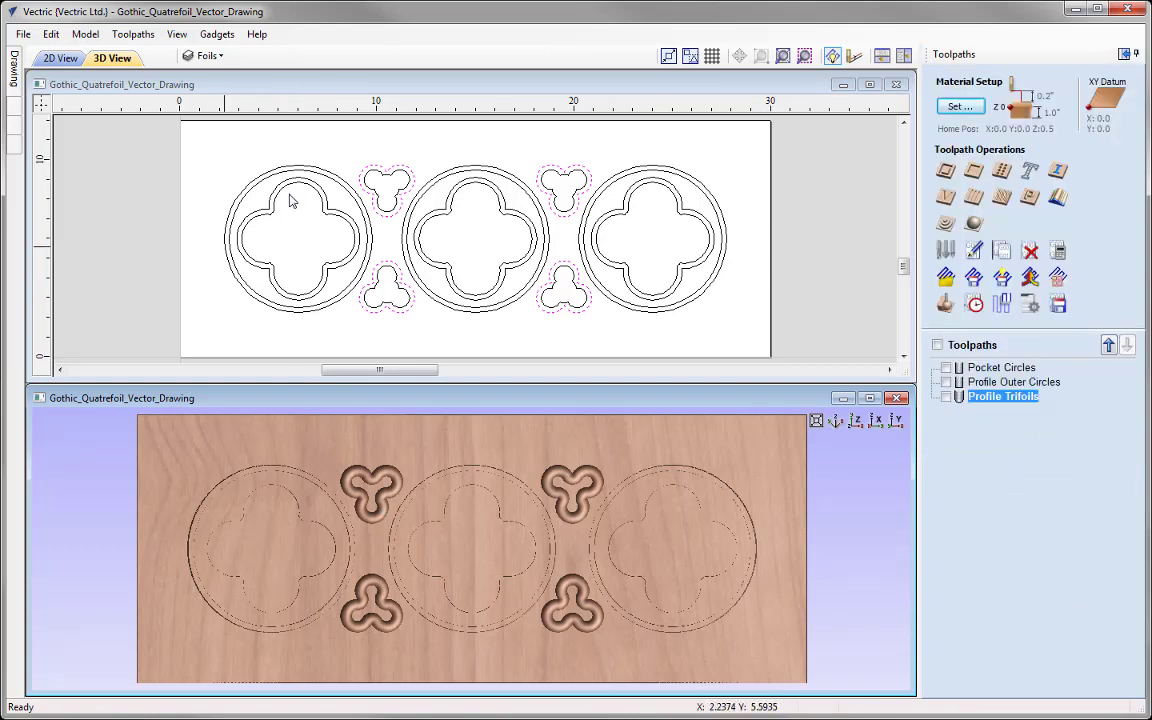
Set up a 2D profile toolpath for the outer outlines of the three quatrefoils with a cut depth of 0.375 inches
click(334, 270)
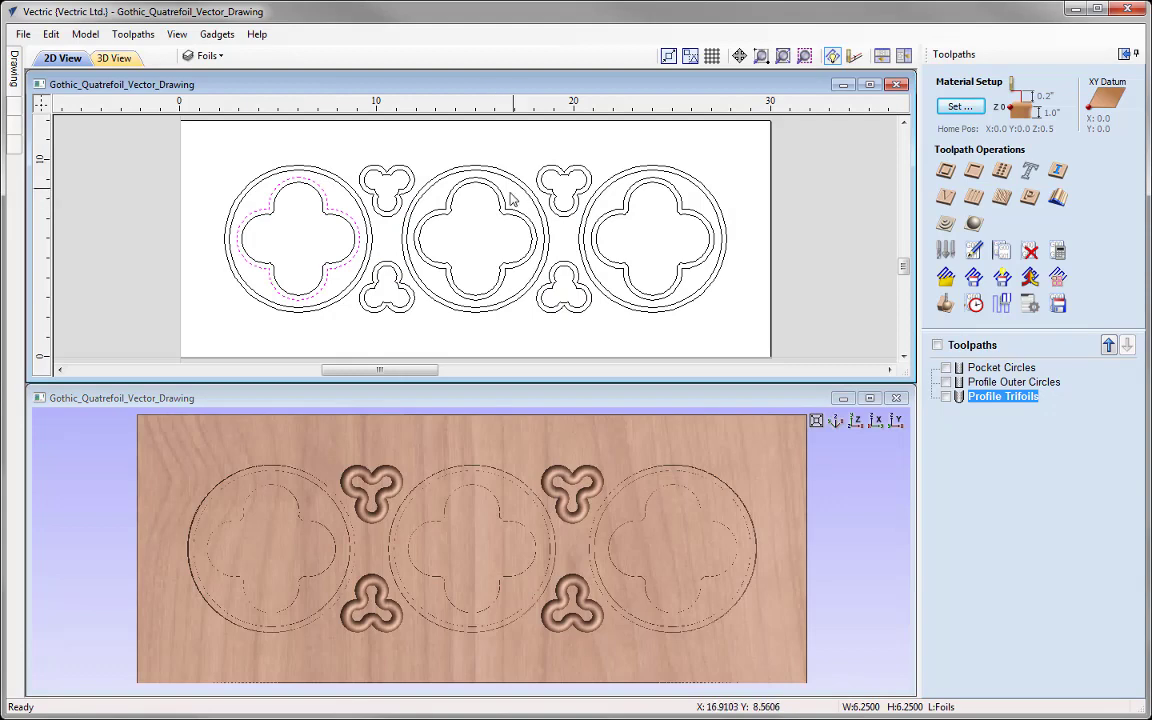
shift+click(452, 180)
shift+click(658, 190)
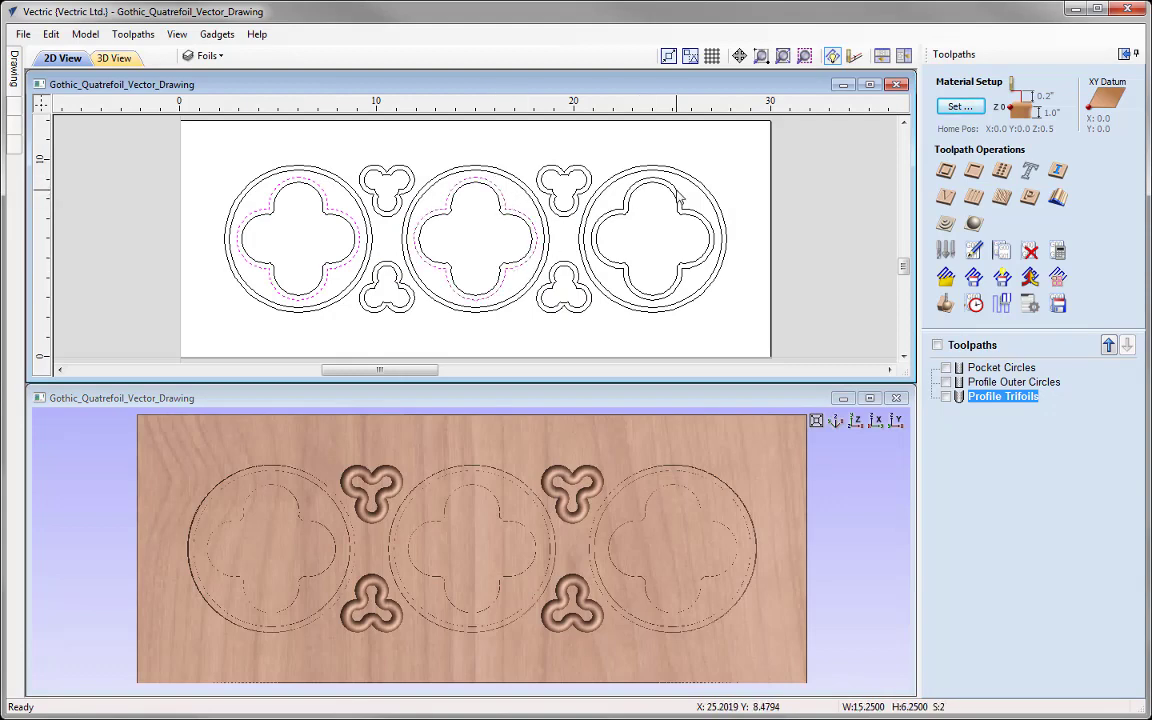
click(946, 170)
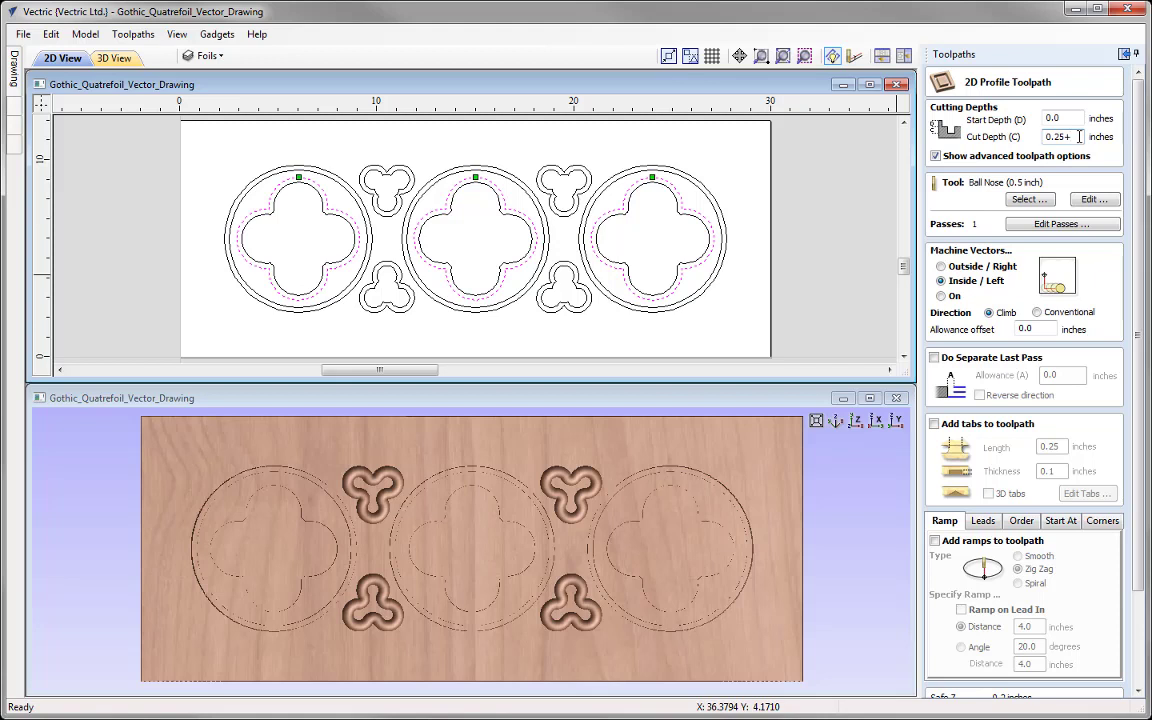
text(125)
key(Return)
Name the quatrefoil toolpath Profile Quatrefoils and calculate it
scroll(976, 355, down, 2)
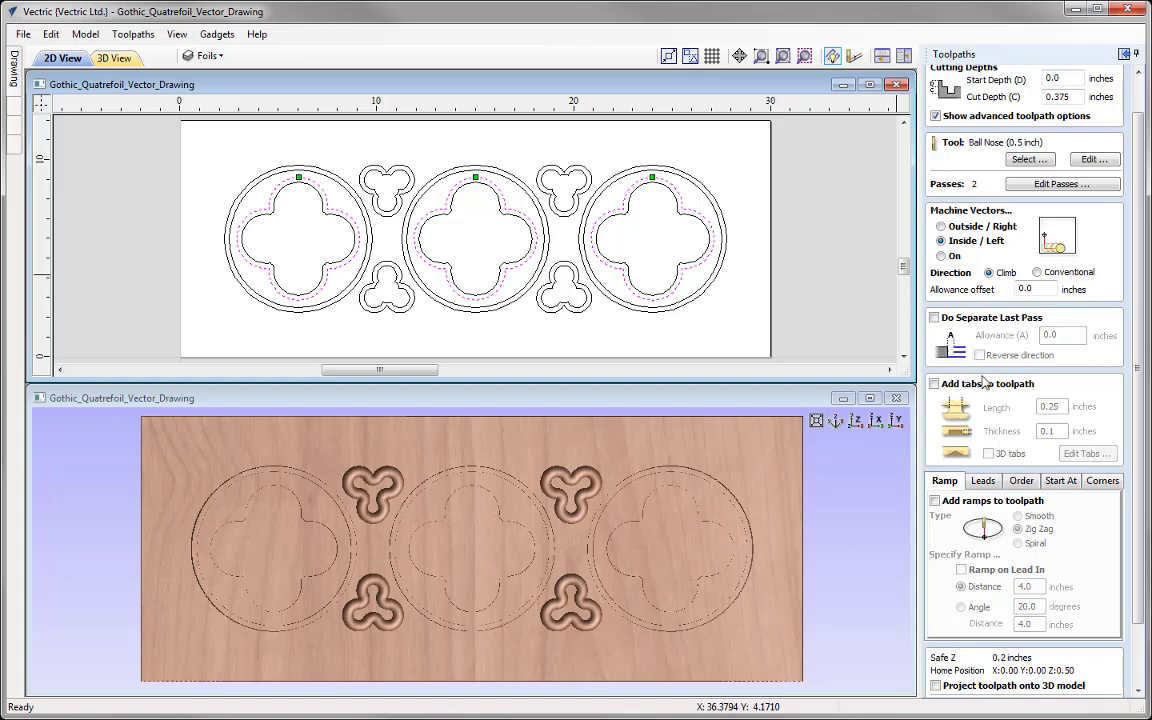
scroll(978, 366, down, 3)
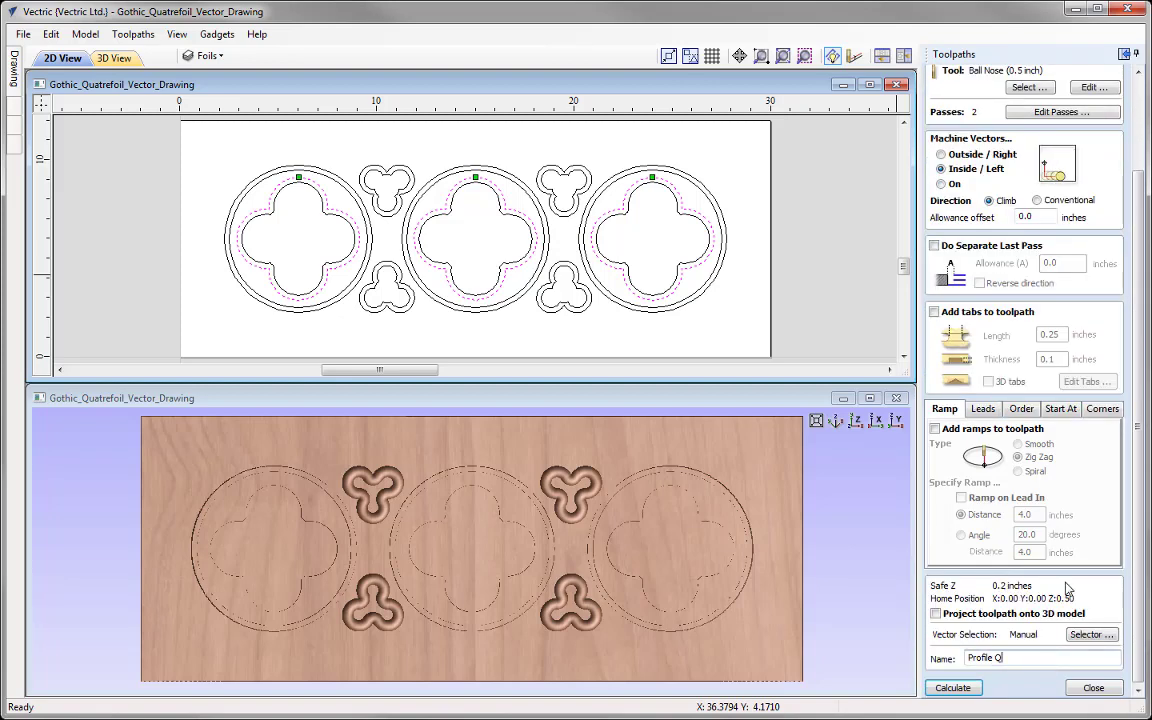
text(uatrefoils)
click(952, 687)
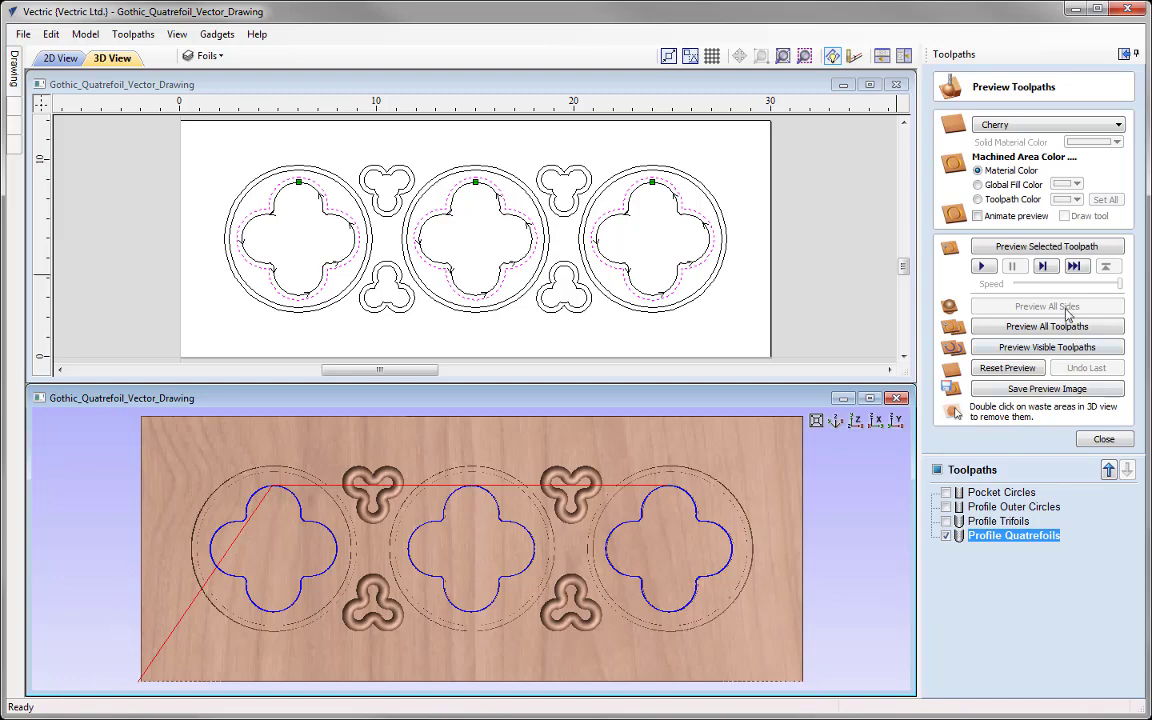
Preview the Profile Quatrefoils toolpath, inspect the cut from an angle and from above, and close the preview
click(1073, 248)
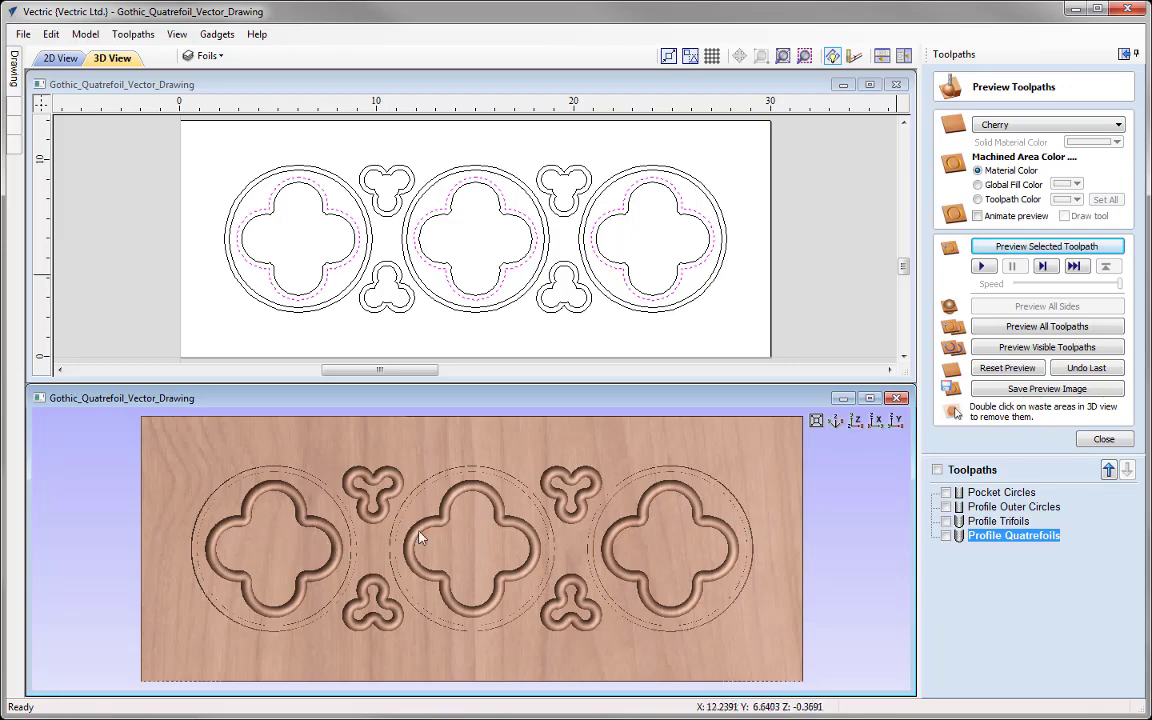
drag(507, 643, 517, 607)
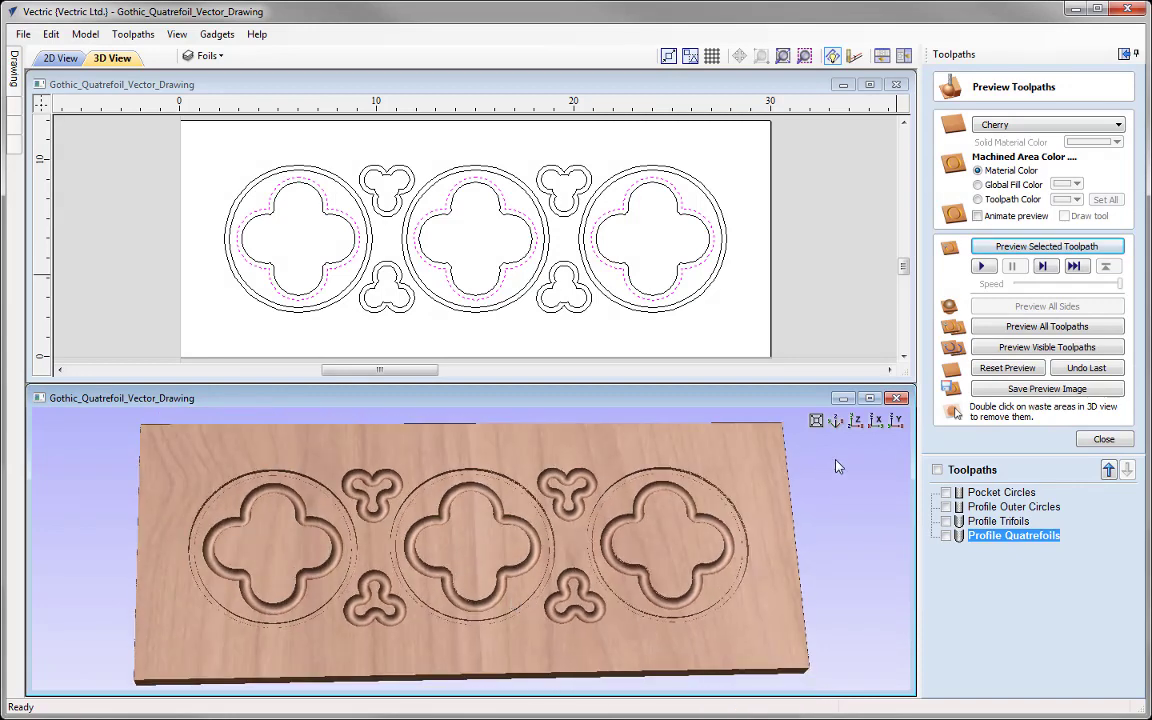
click(856, 421)
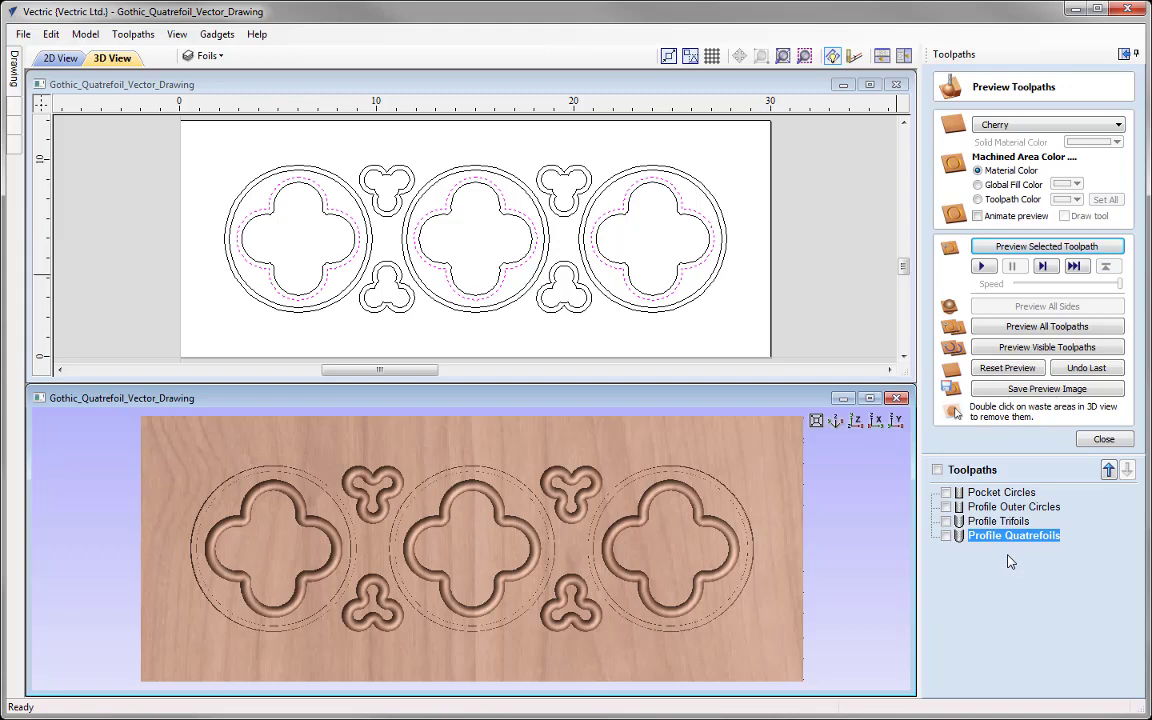
click(1104, 438)
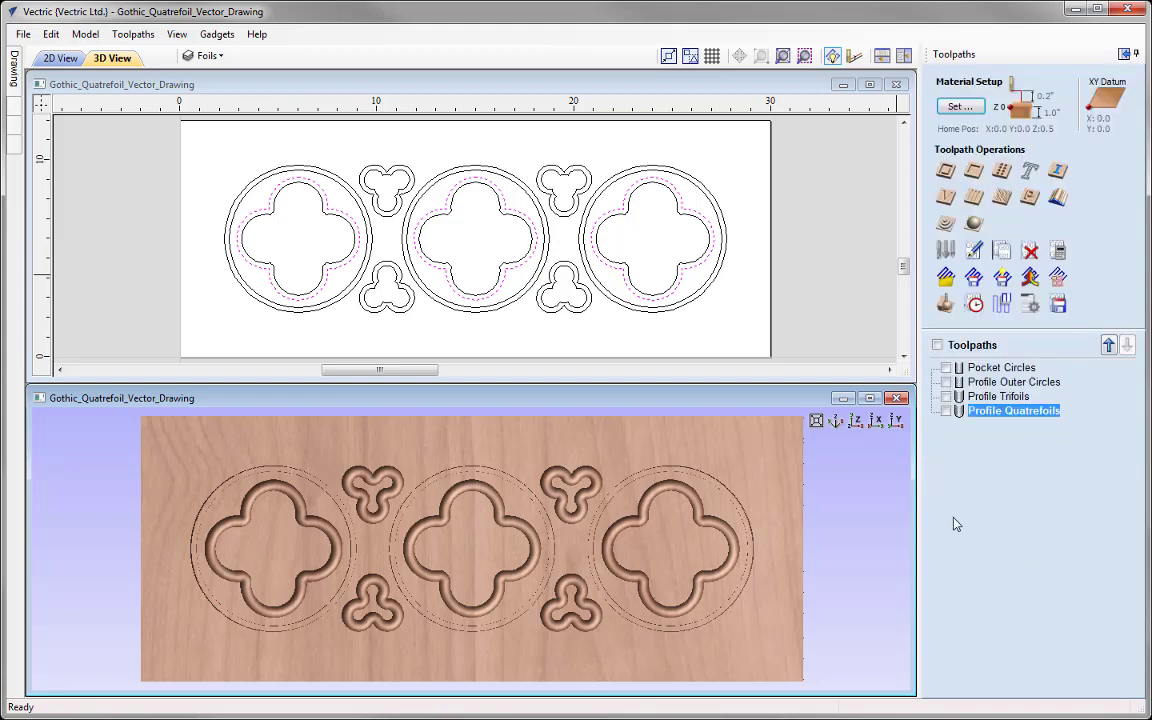
Hide the Foils layer, show the Top & Bottom Grooves layer, and make it the active layer
click(206, 57)
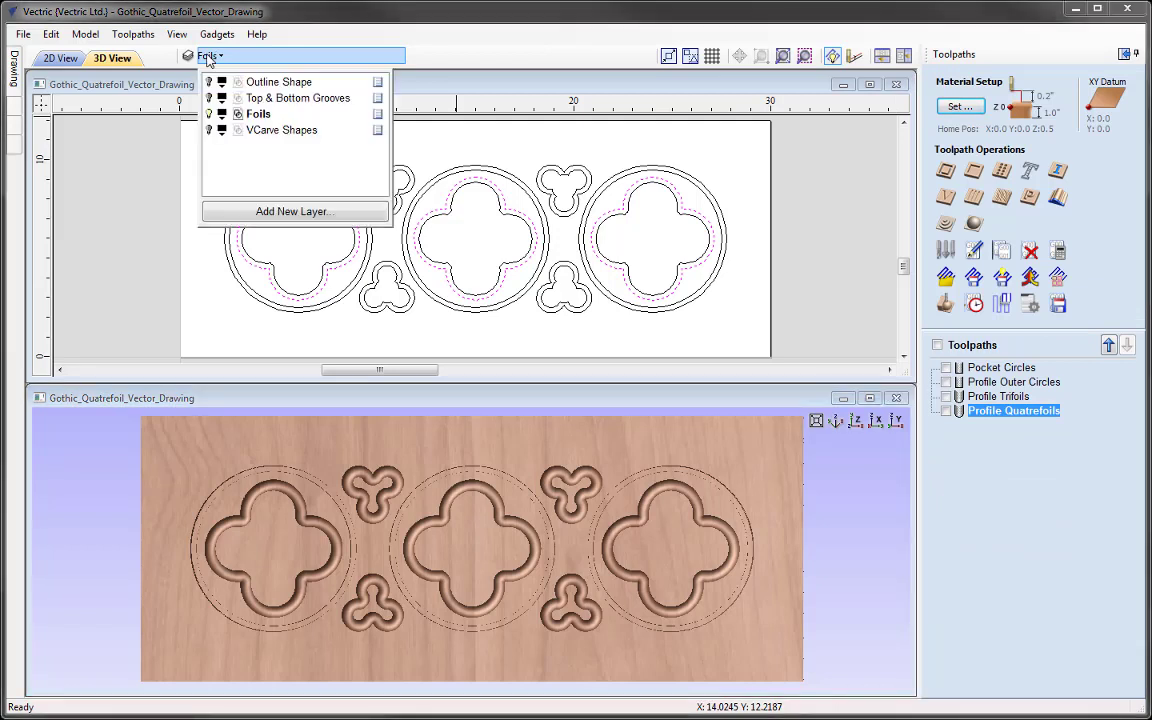
click(209, 115)
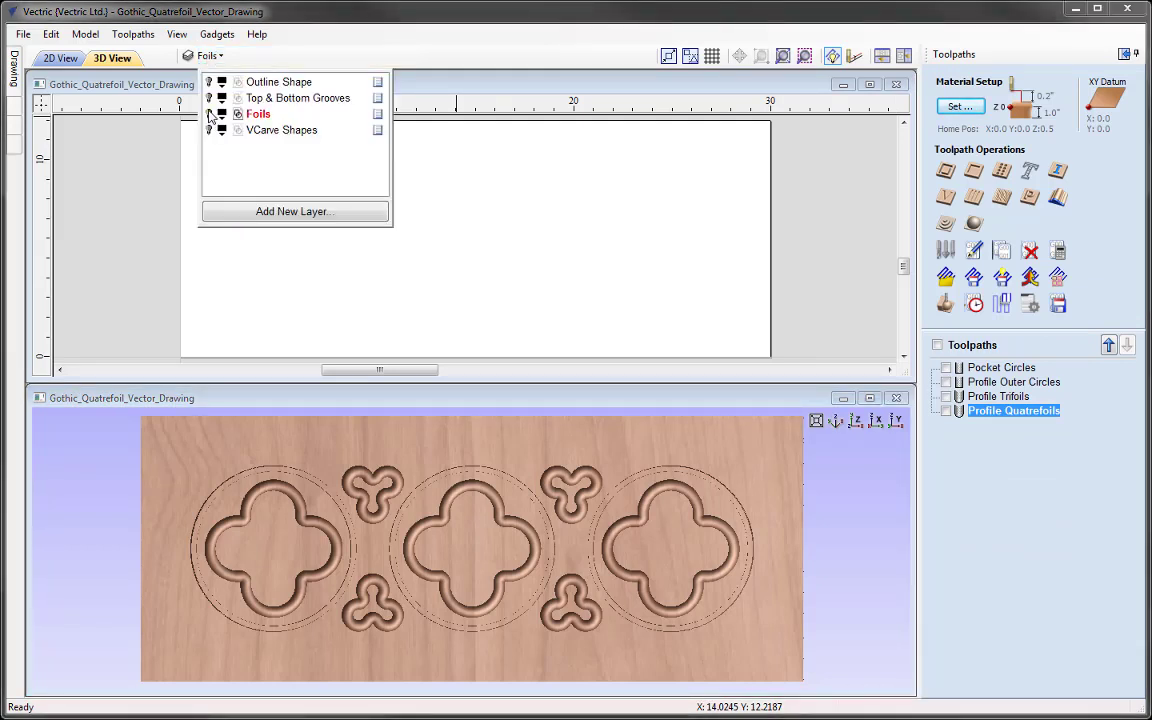
click(209, 99)
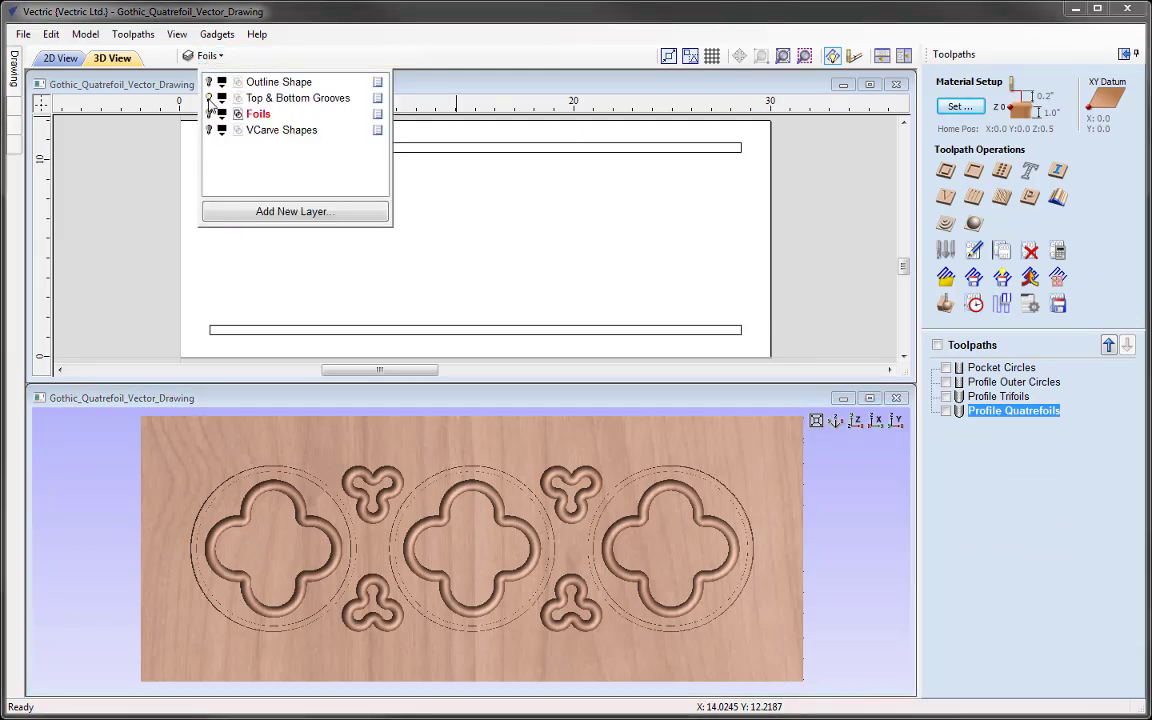
click(283, 103)
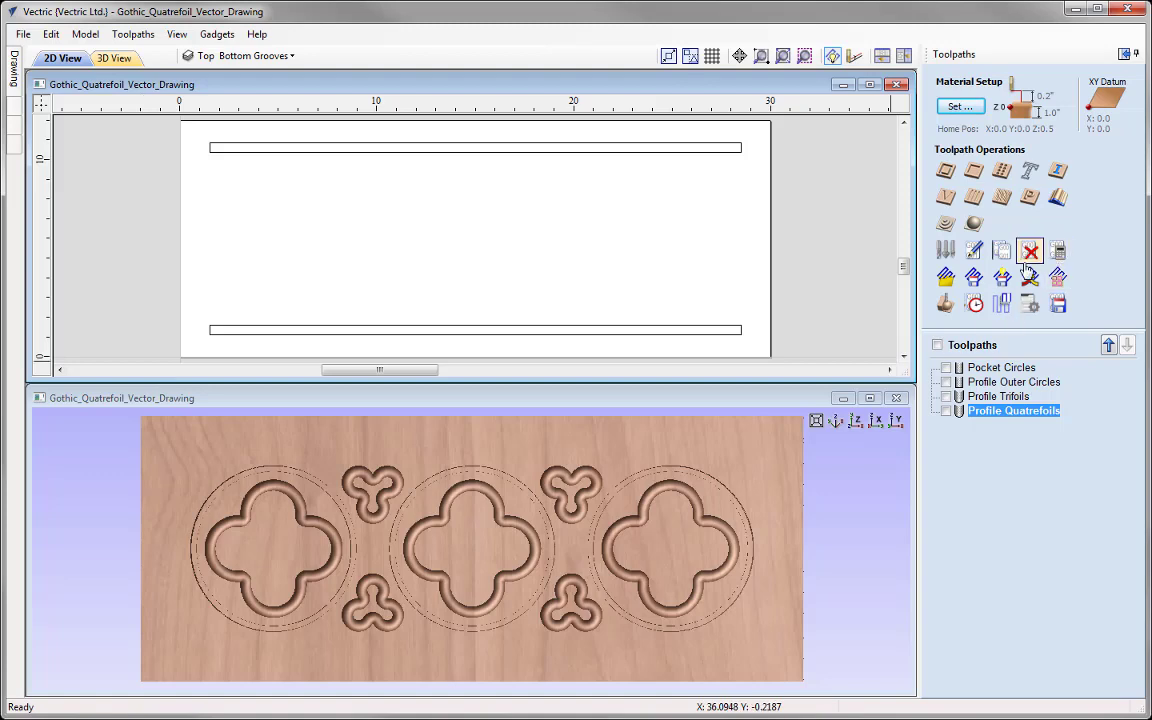
In the maximized 2D view, draw a line through the upper groove rectangle from X 1.5, Y 10.625 to the midpoint of its opposite end
click(1124, 56)
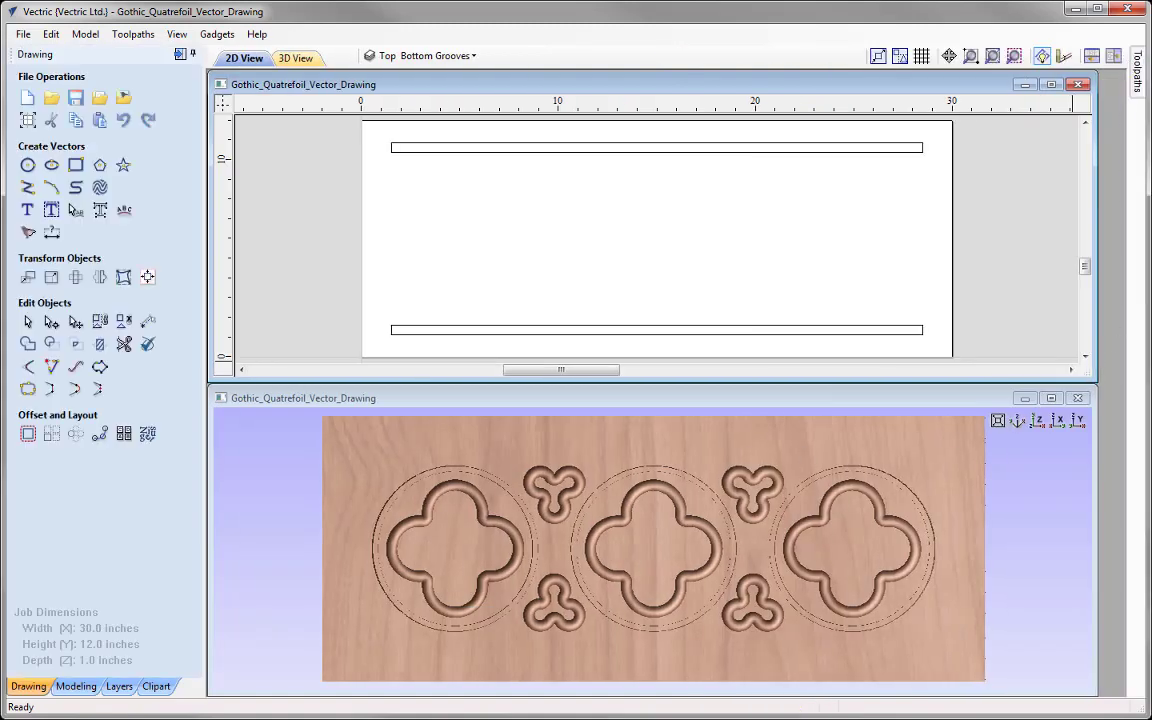
click(1051, 84)
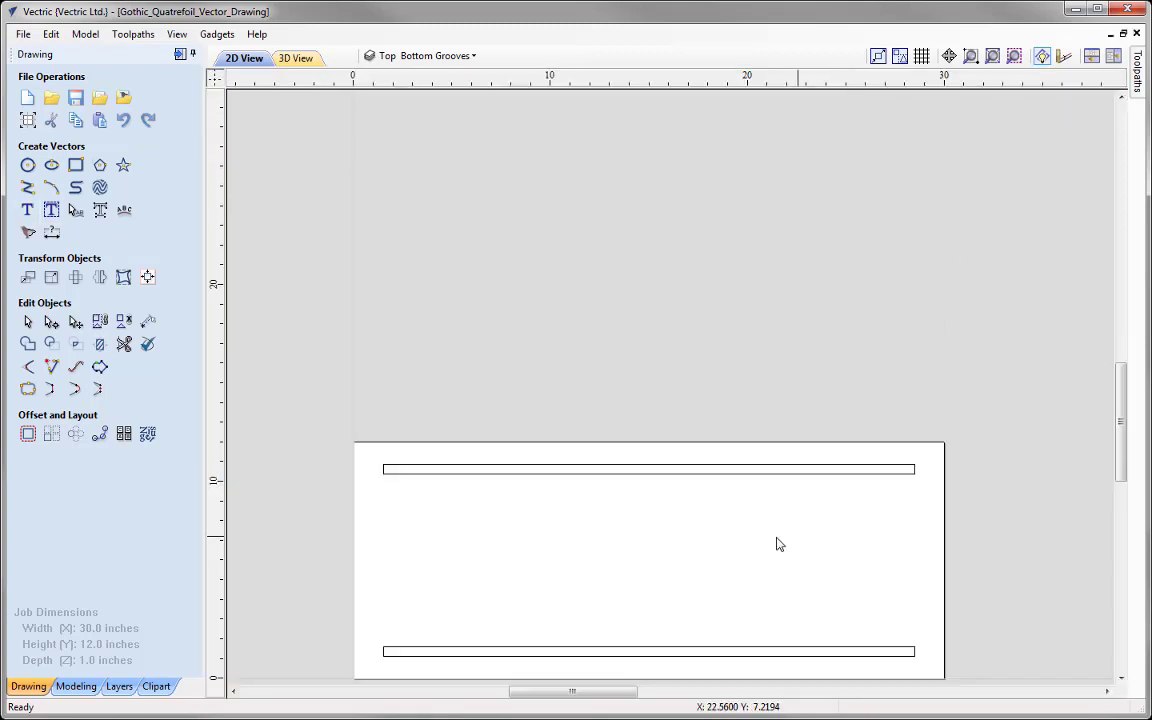
click(993, 56)
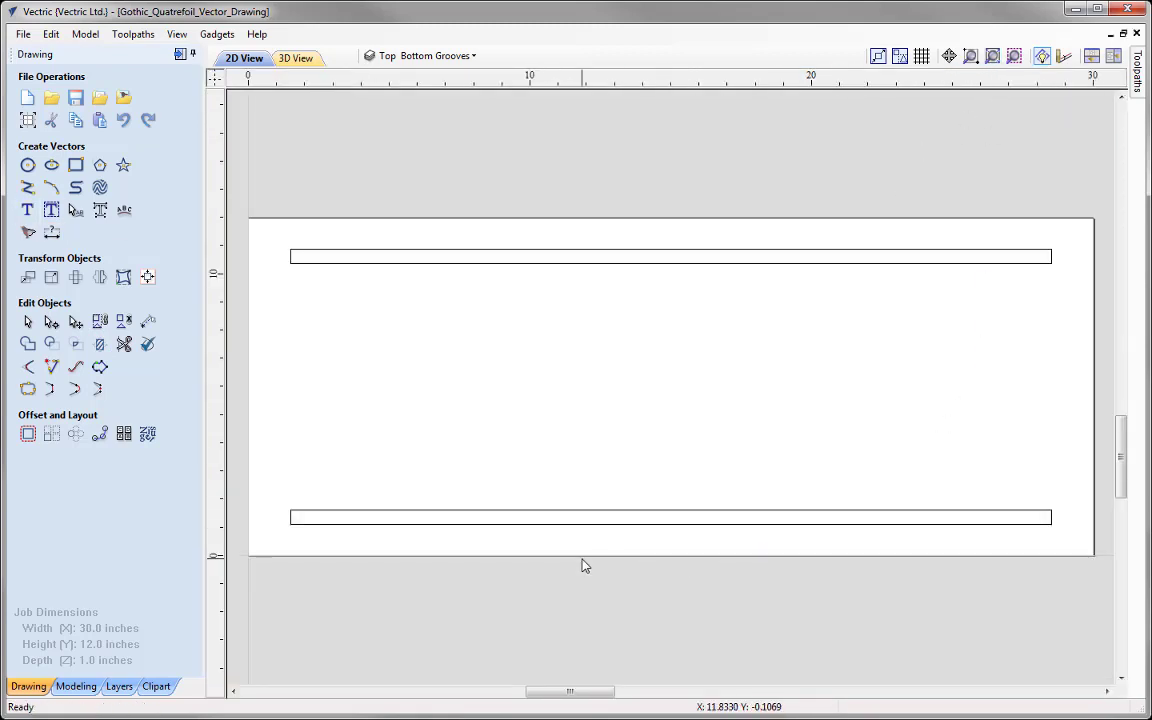
click(27, 187)
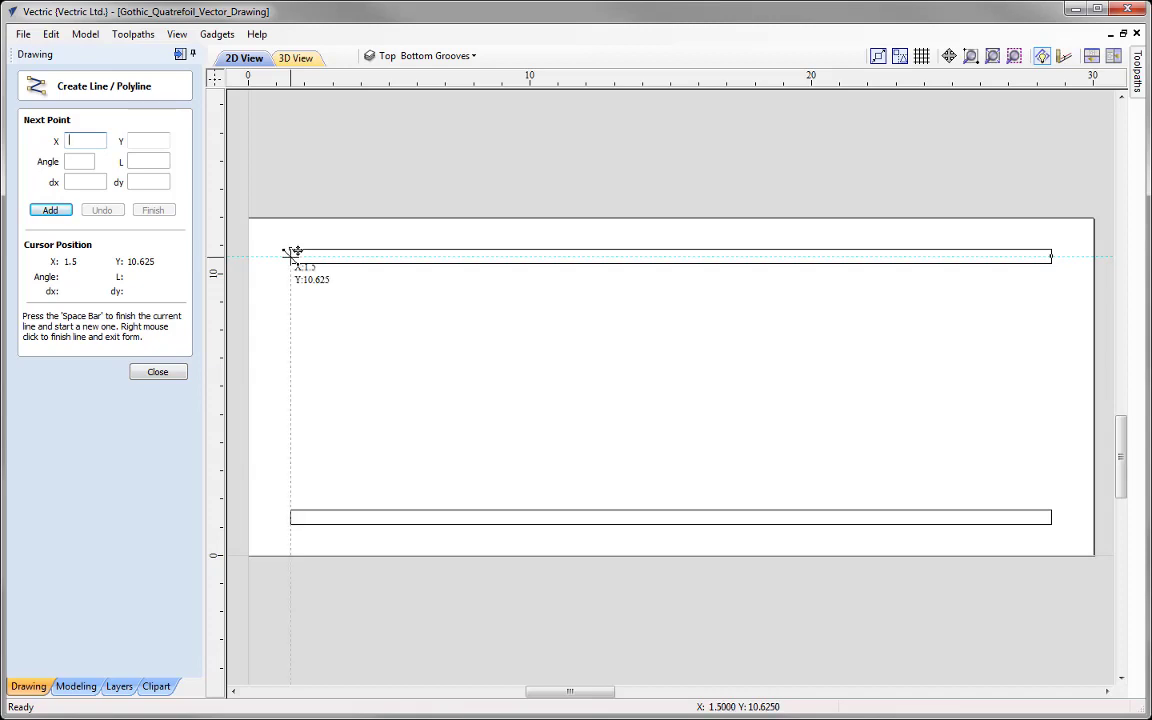
click(291, 256)
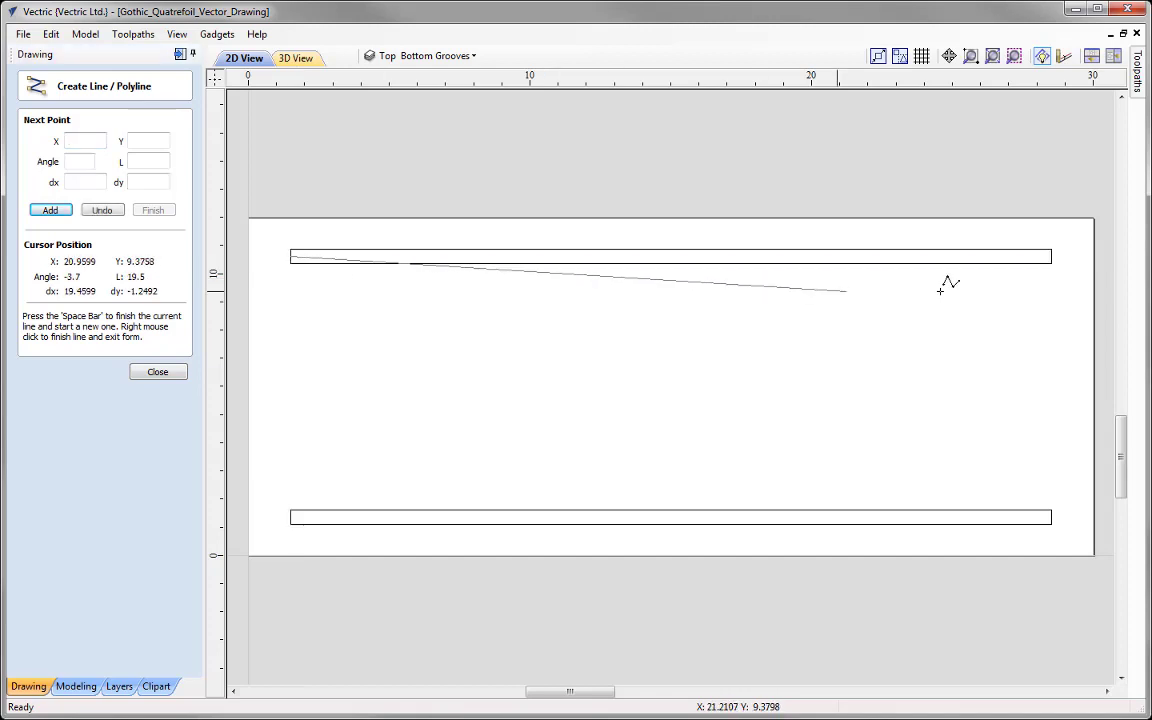
click(1051, 256)
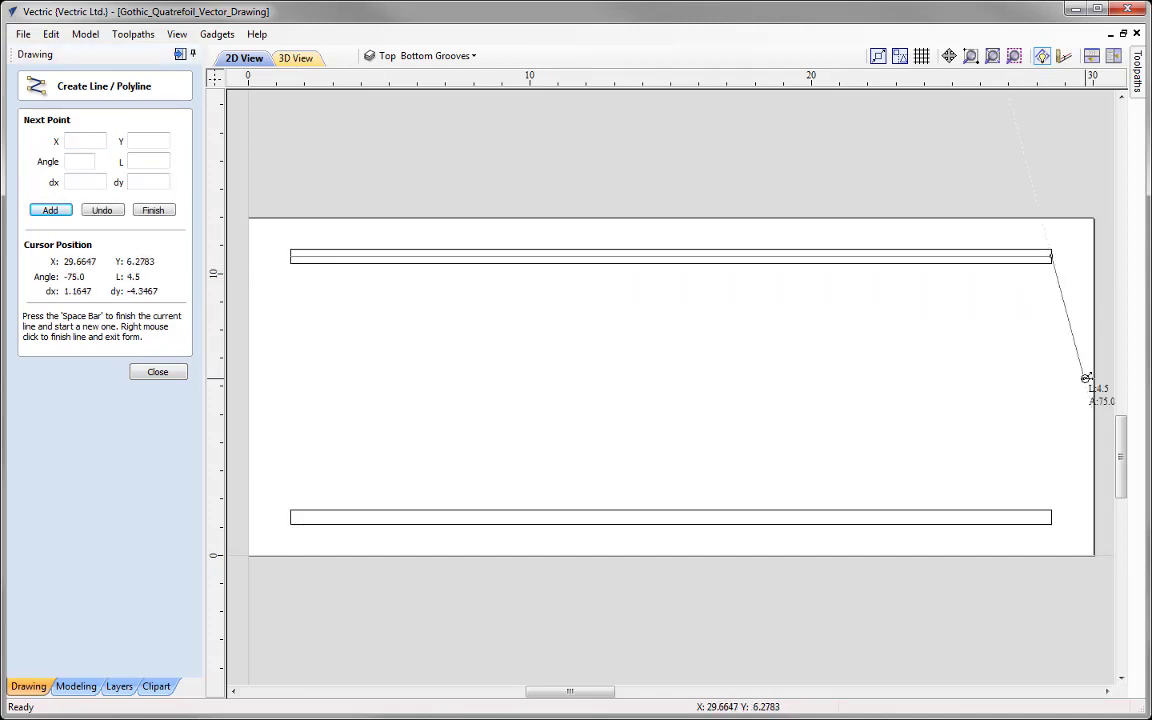
key(space)
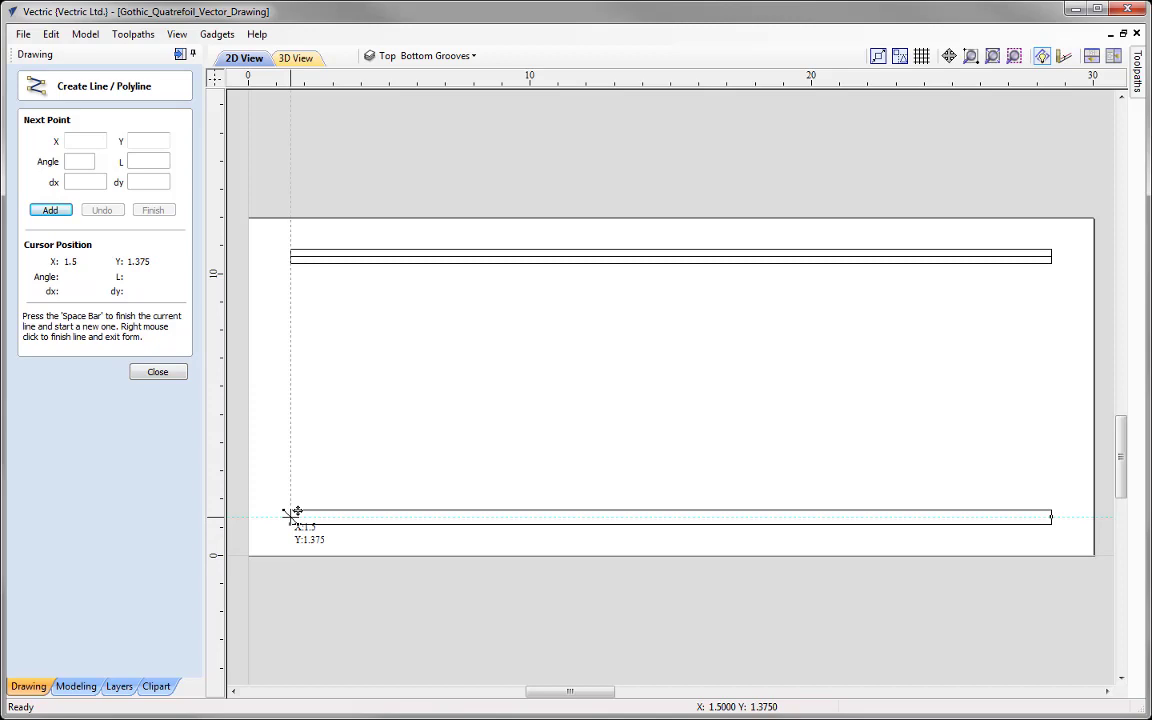
Draw a 27 inch line through the lower groove rectangle from X 1.5, Y 1.375 to the opposite end's midpoint and deselect it
click(291, 516)
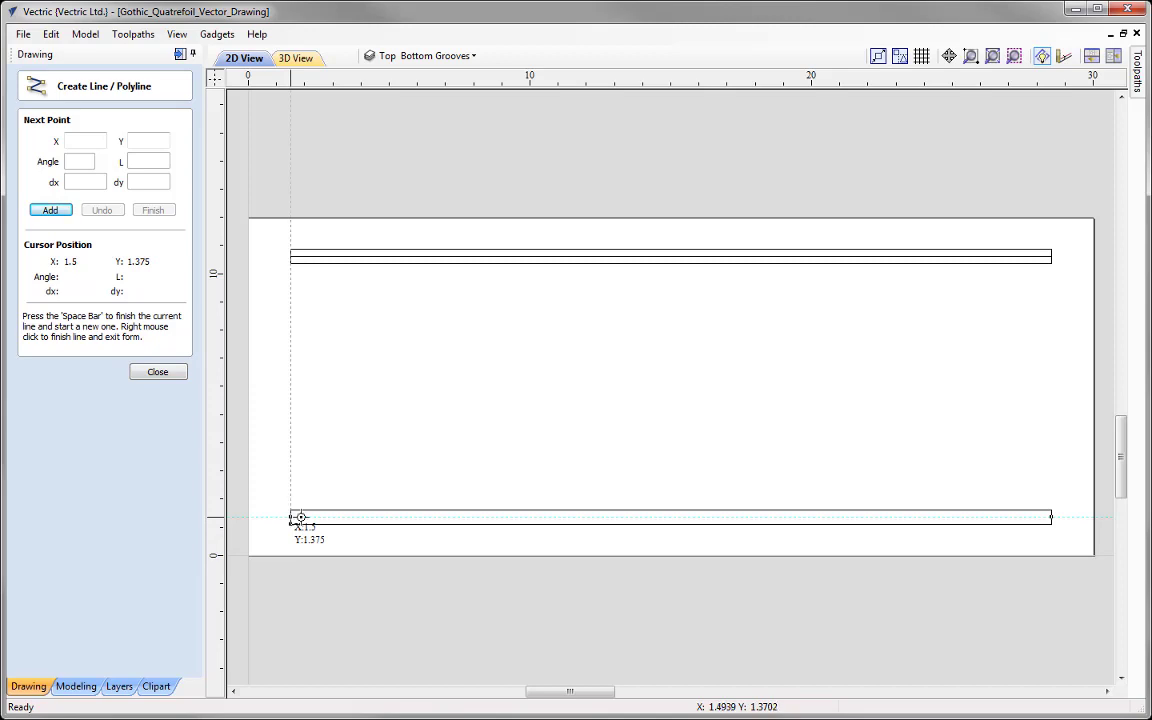
click(1052, 516)
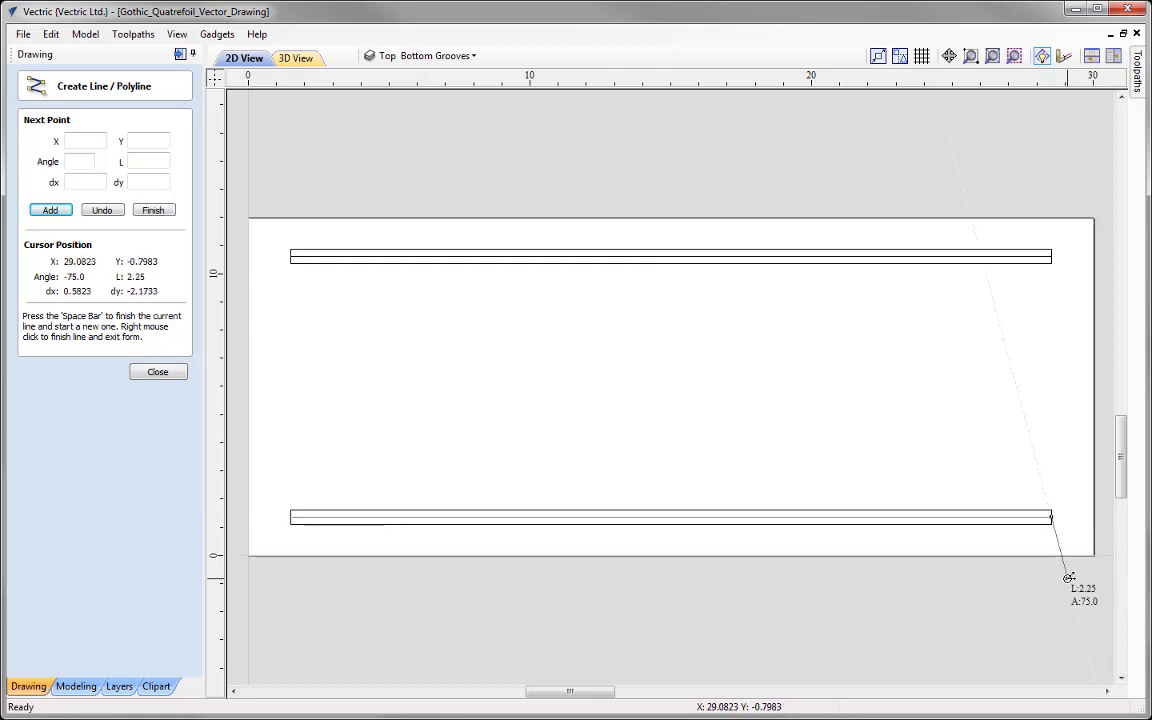
right_click(1068, 578)
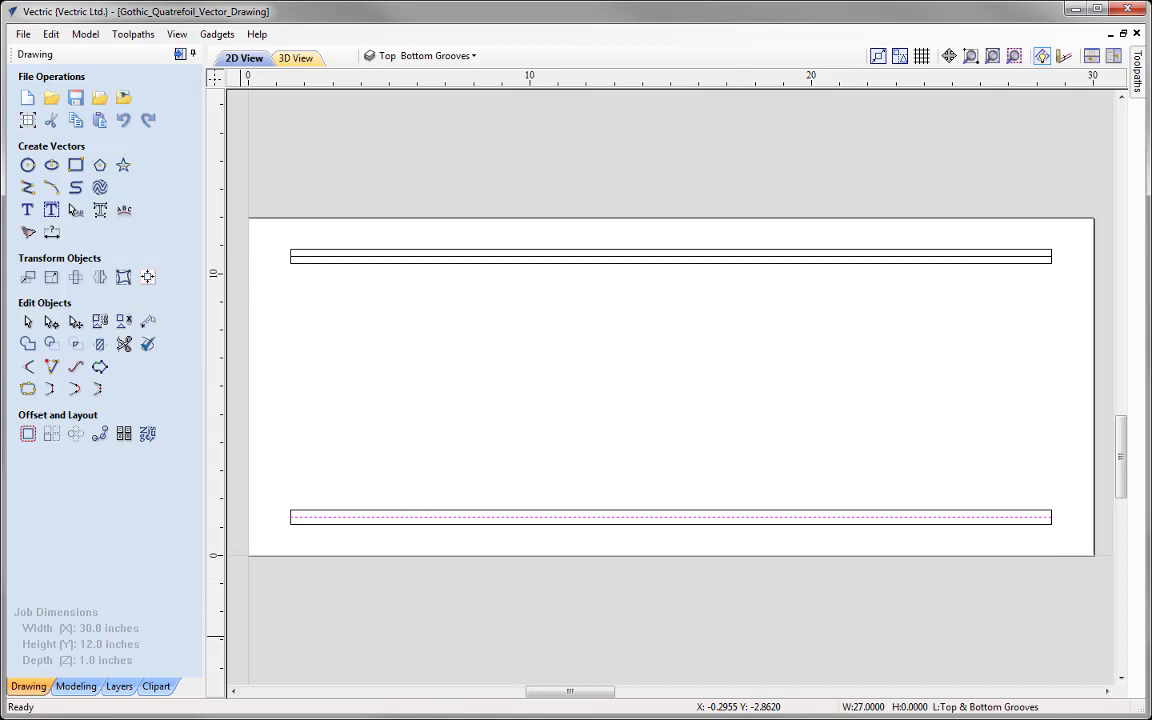
click(236, 437)
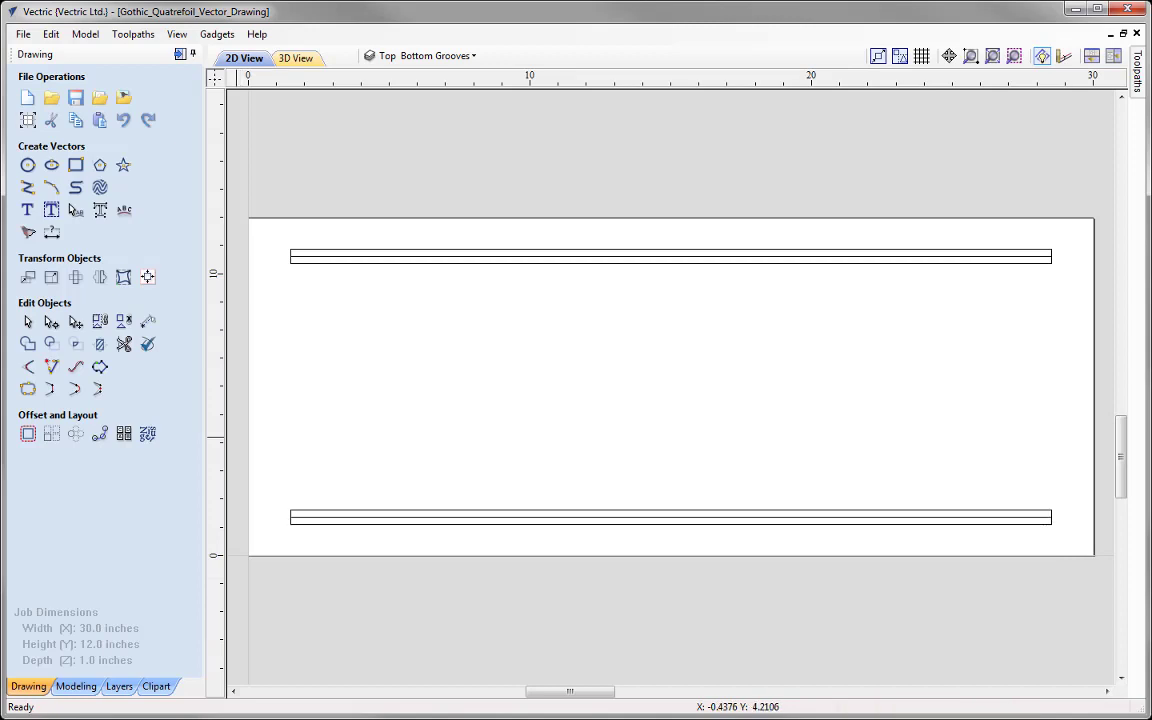
Show the Outline Shape layer, compare the outline's extents with the groove centre lines, and hide the layer again
click(295, 519)
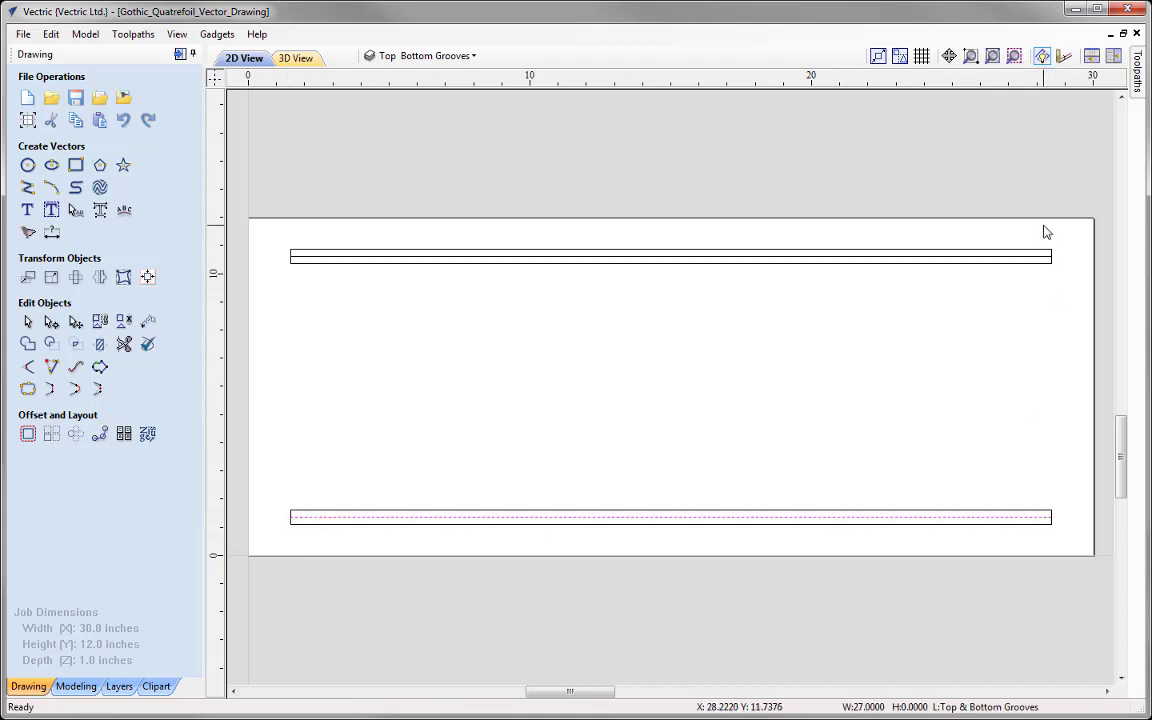
click(1039, 258)
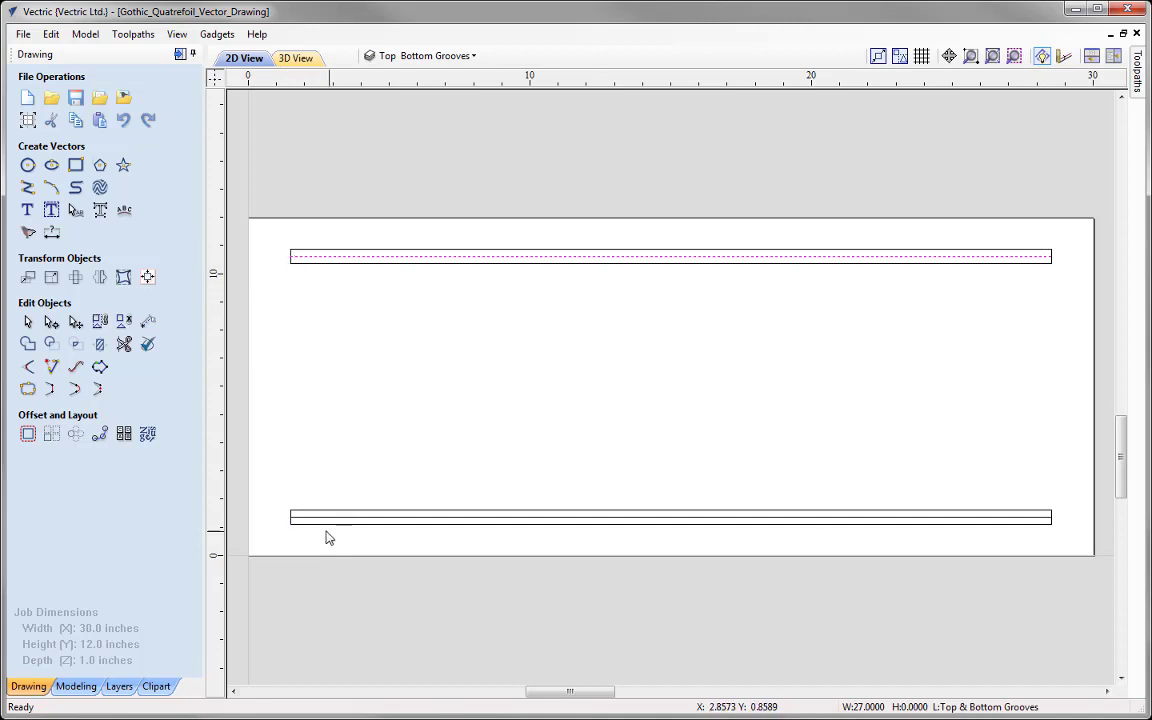
click(411, 57)
click(390, 83)
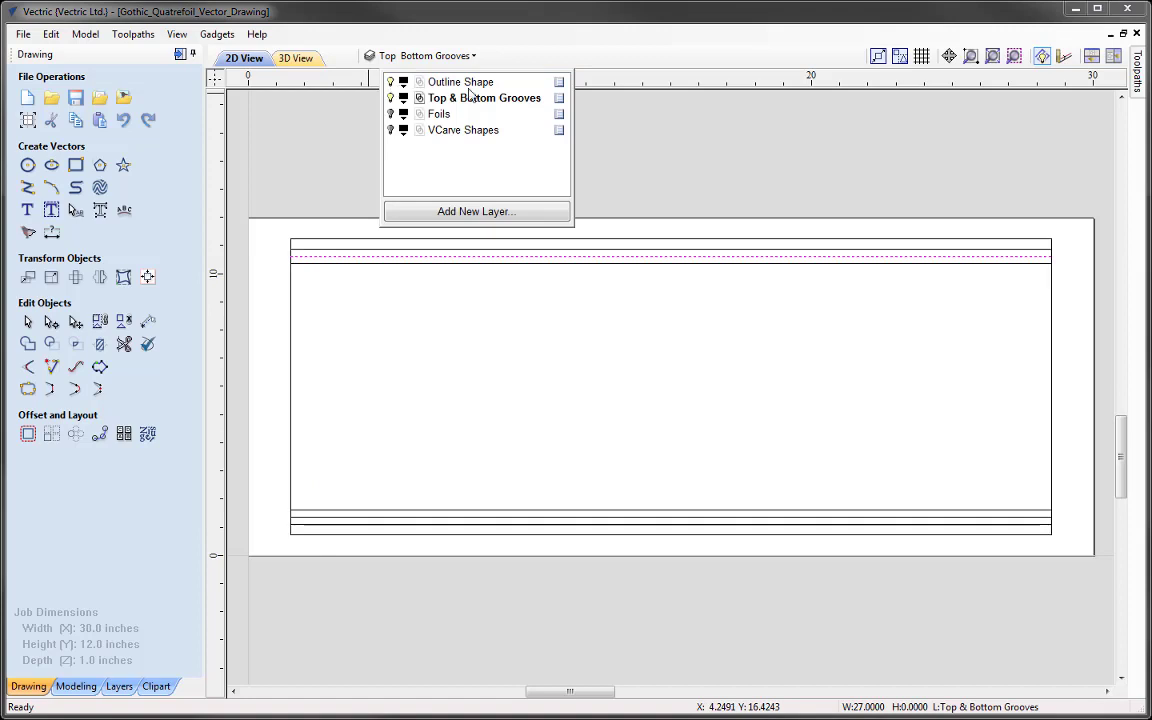
click(290, 377)
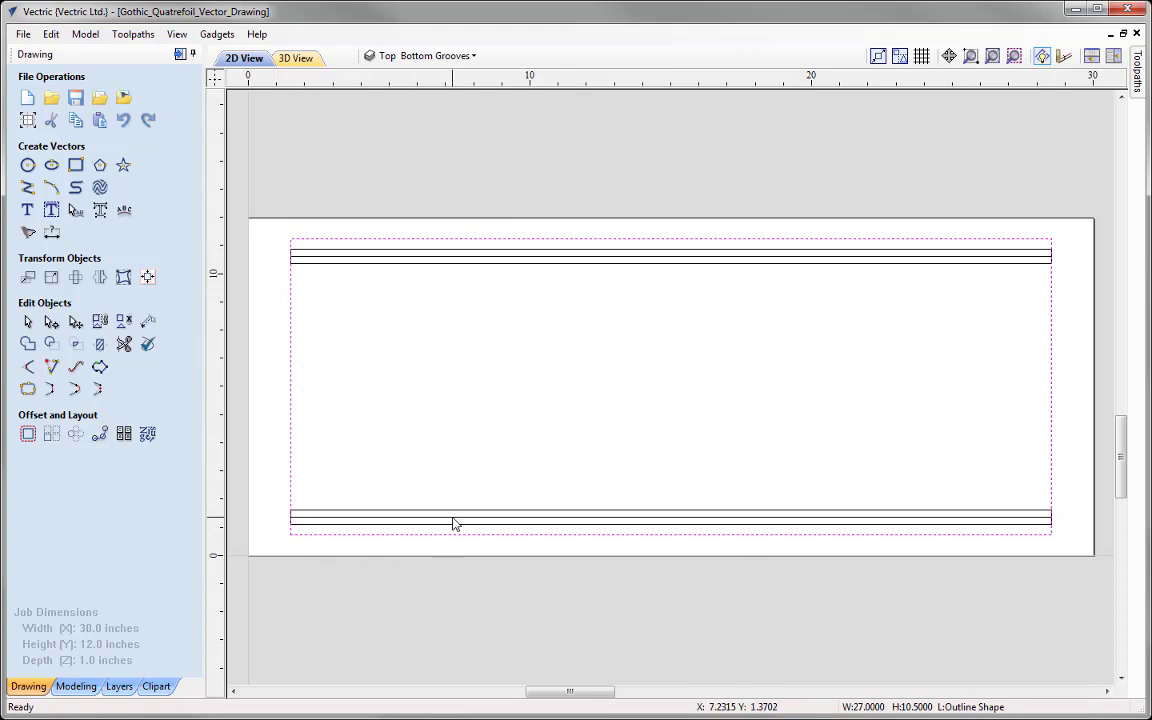
click(310, 259)
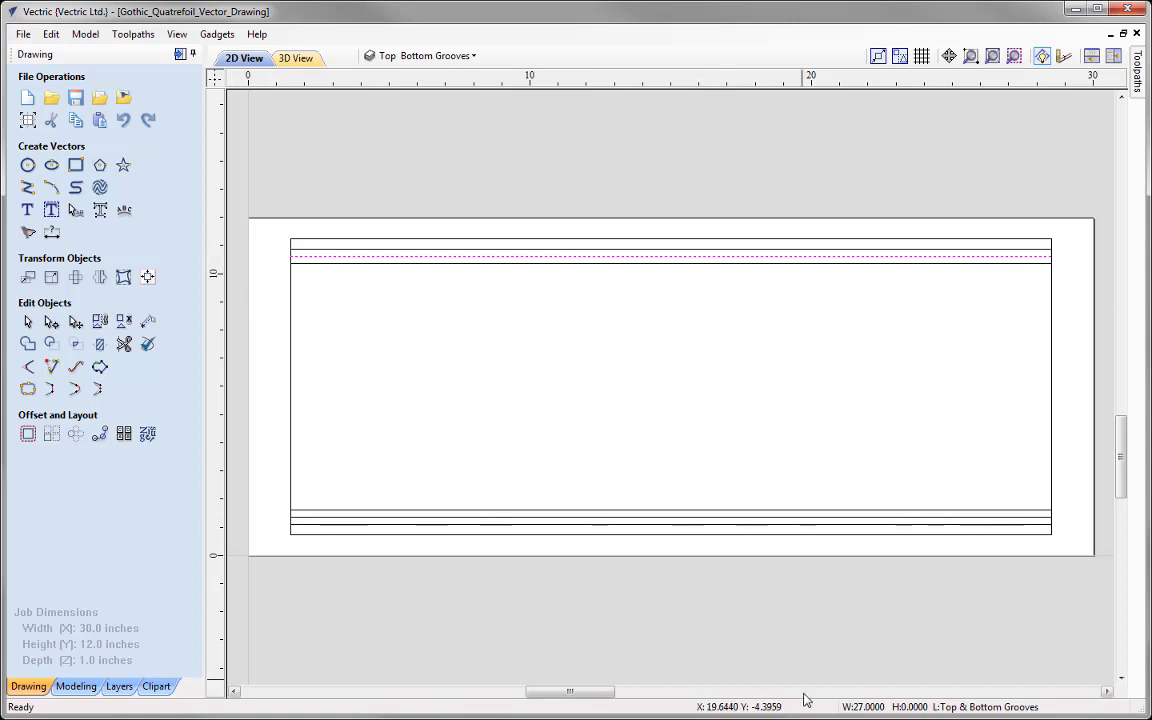
click(434, 57)
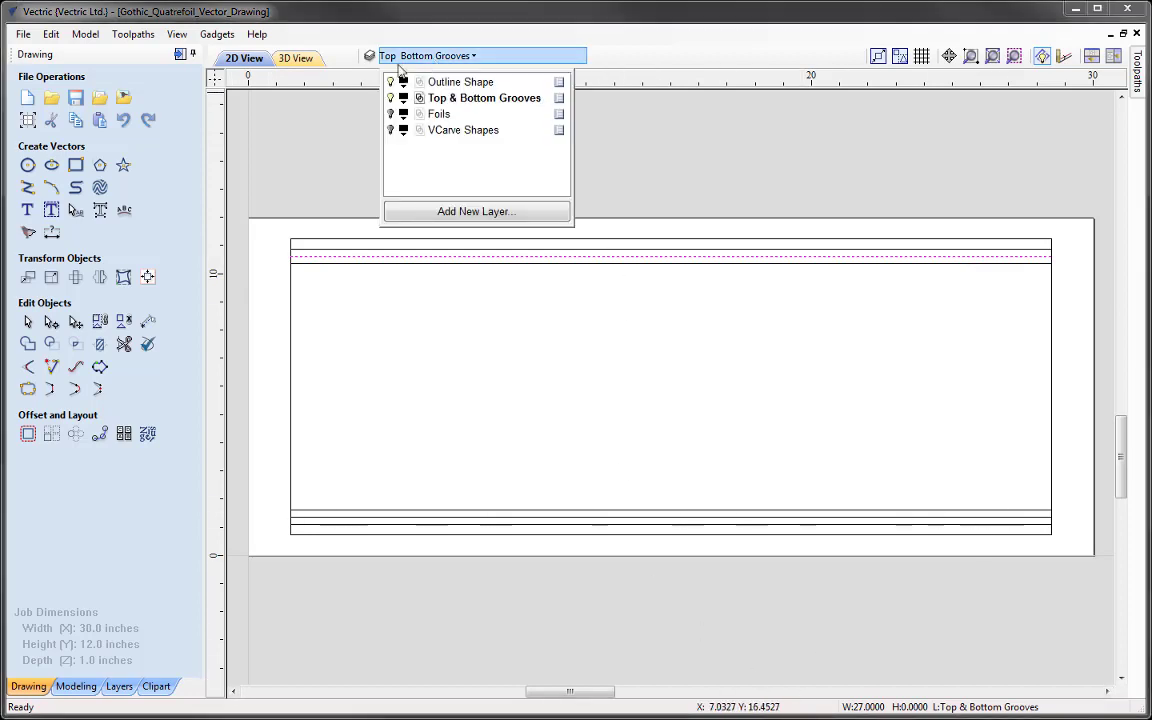
click(391, 83)
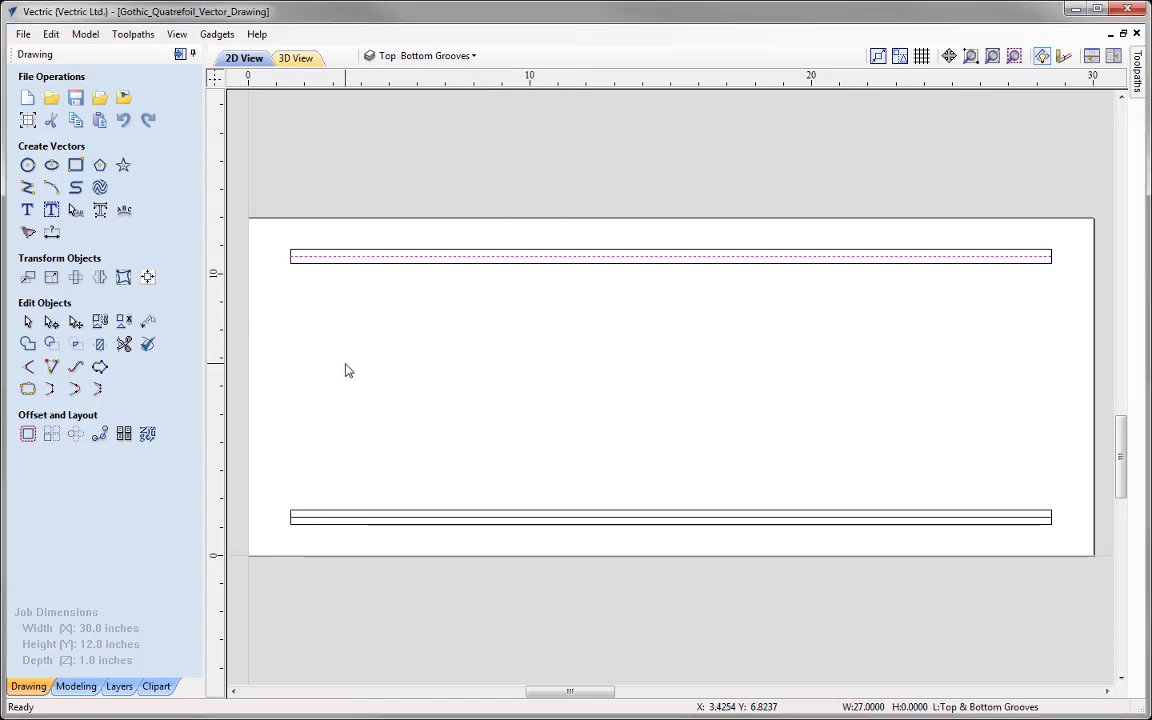
Select both groove centre lines and stretch them symmetrically about their centre to about 27.64 inches wide
shift+click(311, 518)
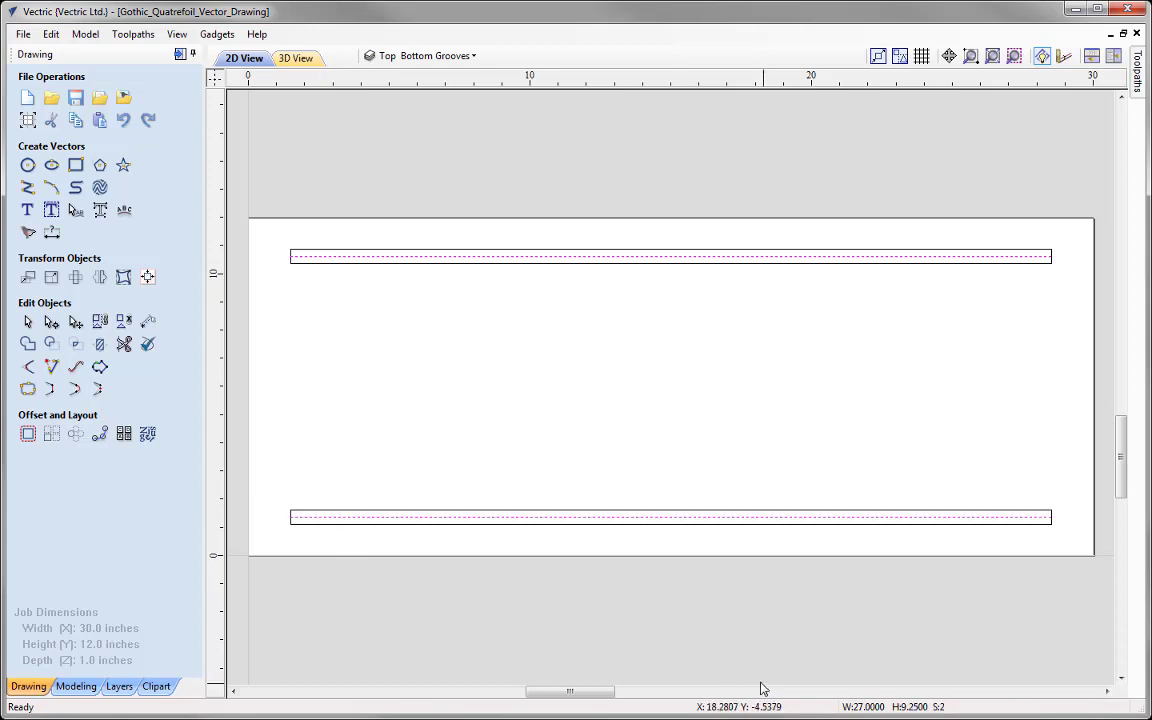
click(940, 520)
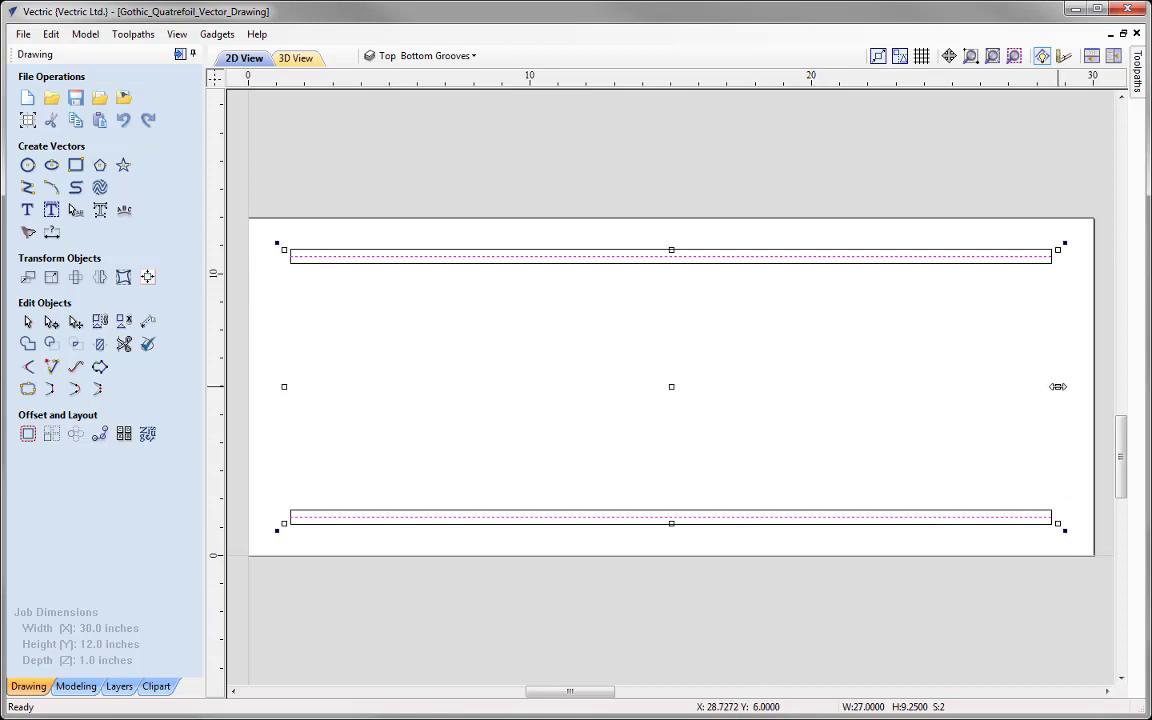
key(Escape)
key(ctrl+a)
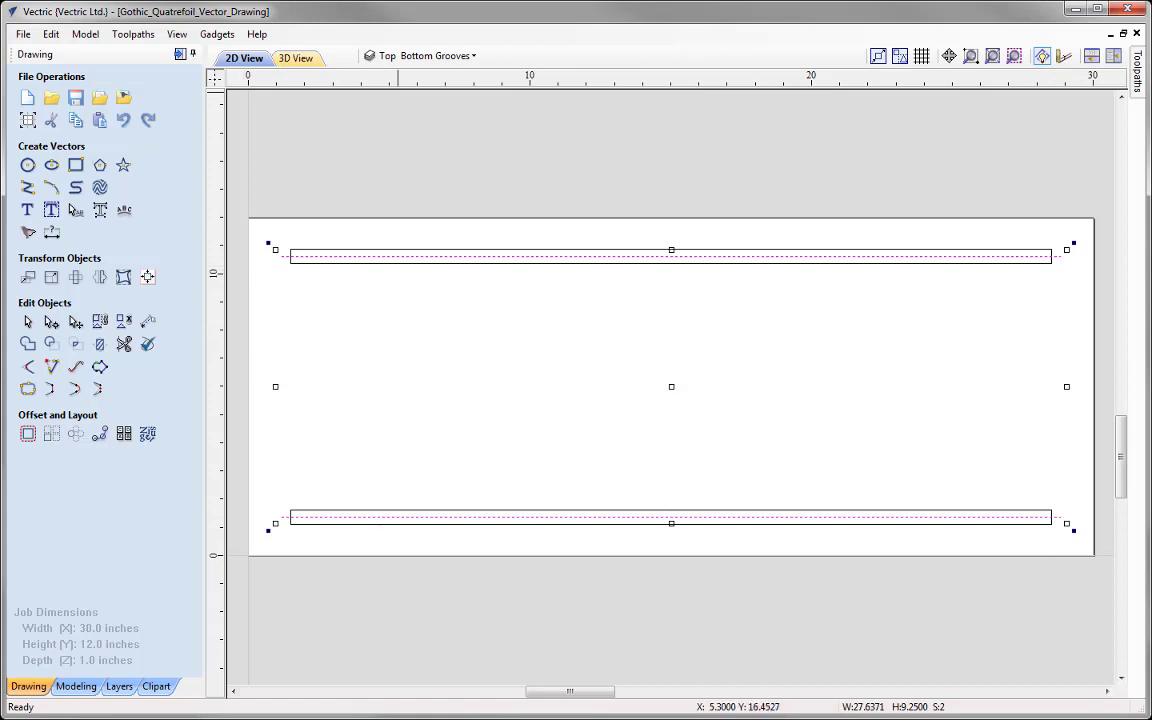
Calculate a 2D profile toolpath named Profile Top and Bottom, running on the selected centre lines from start depth 0.0 to cut depth 0.25 inches
click(180, 54)
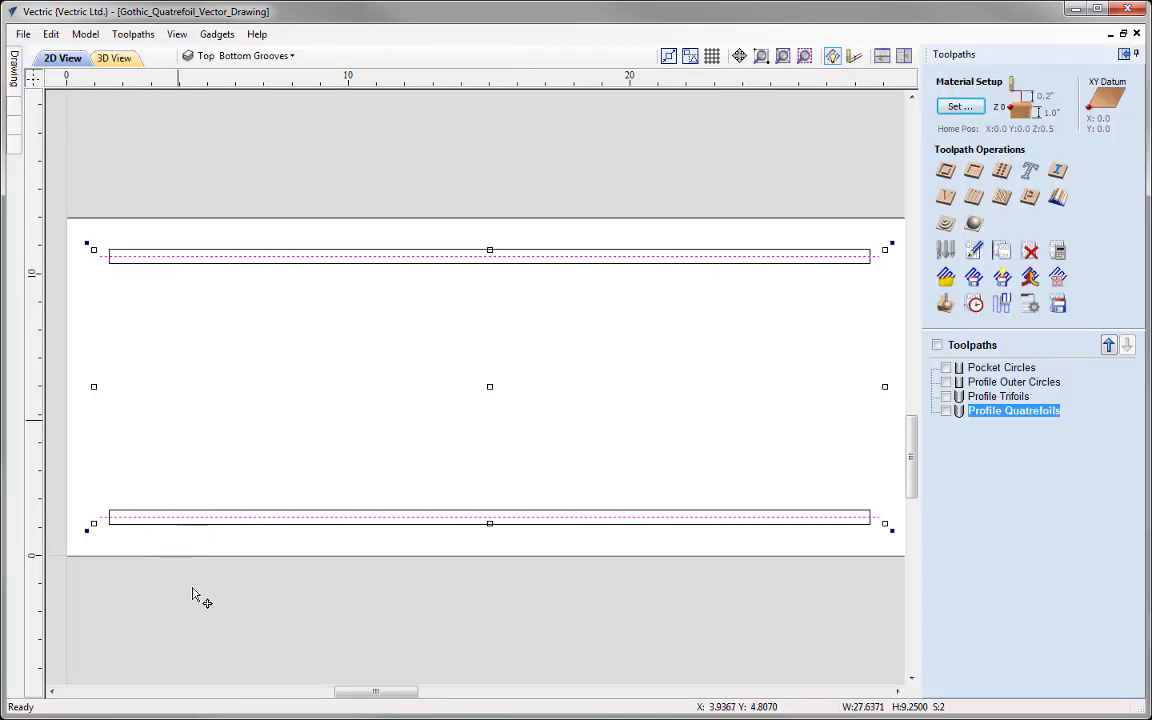
click(945, 170)
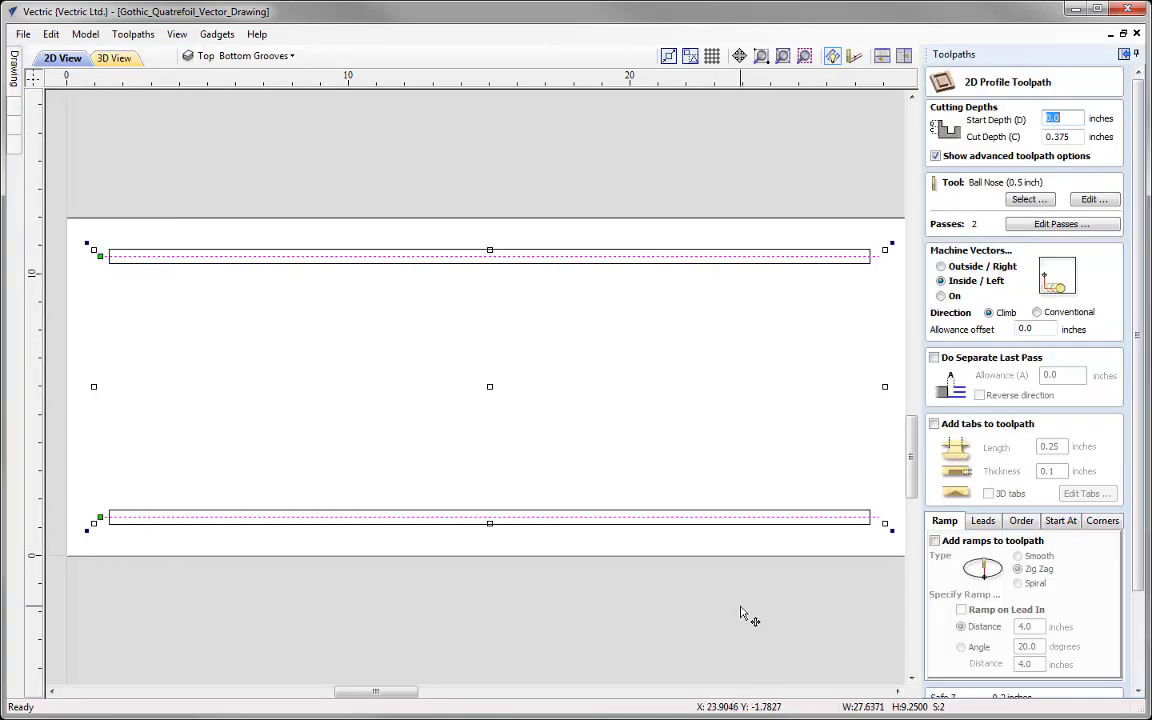
click(1067, 117)
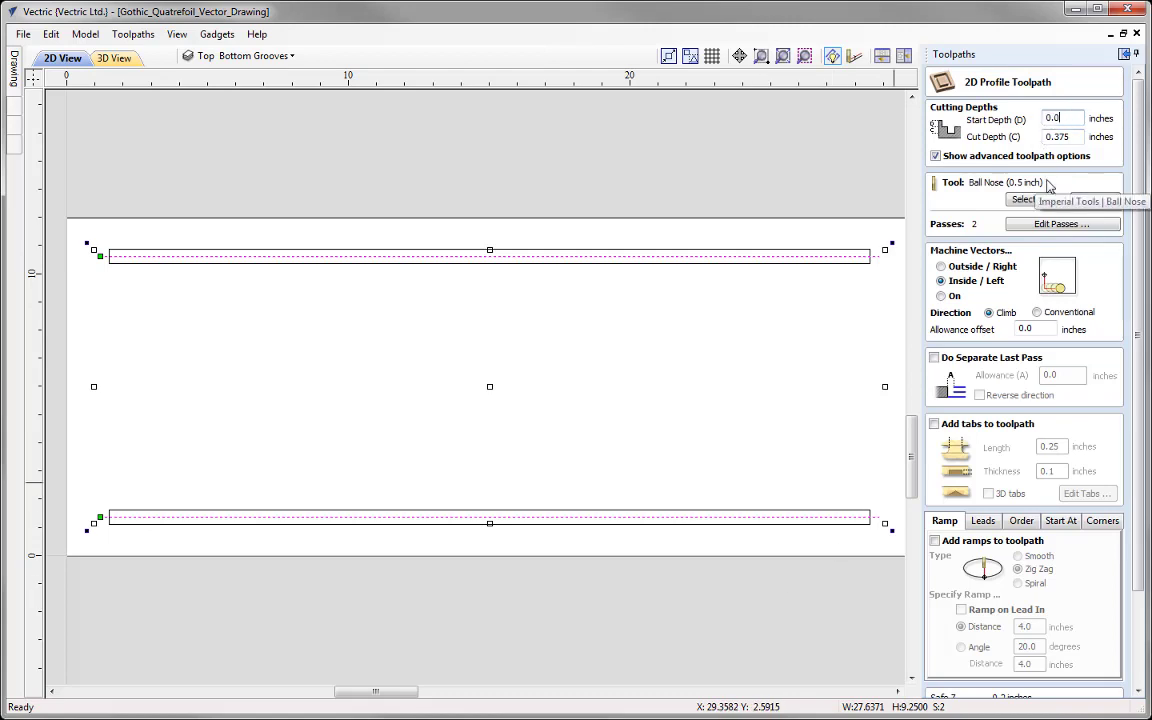
key(Tab)
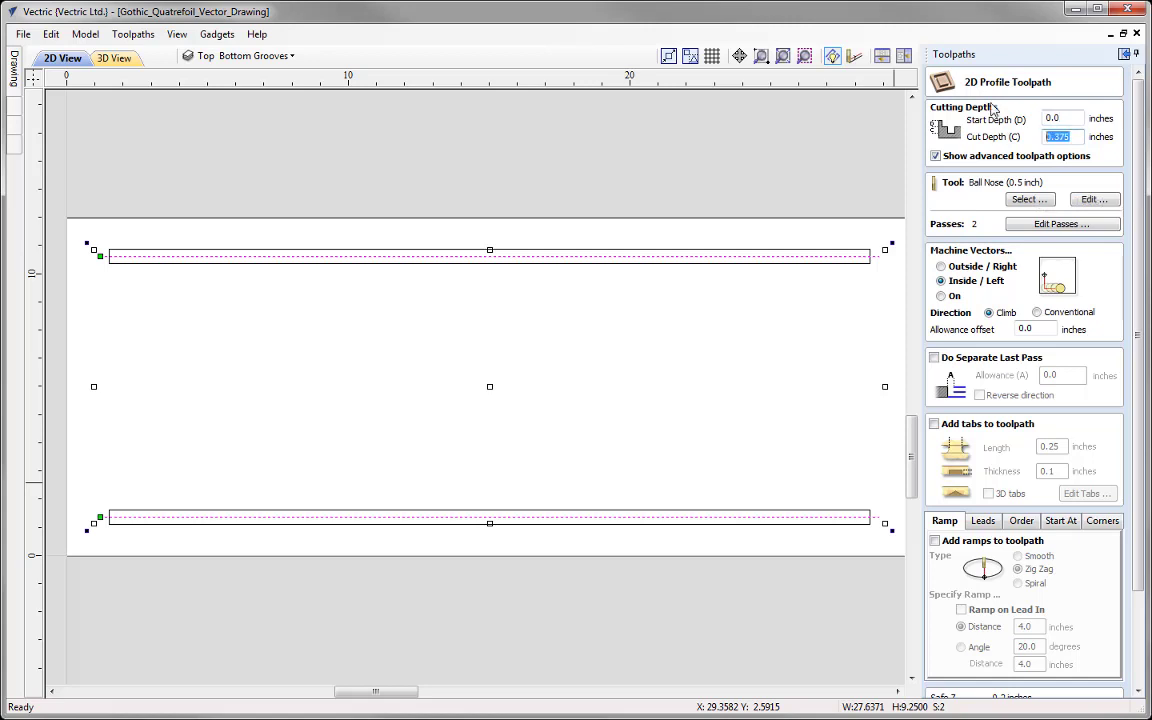
text(0.)
click(941, 296)
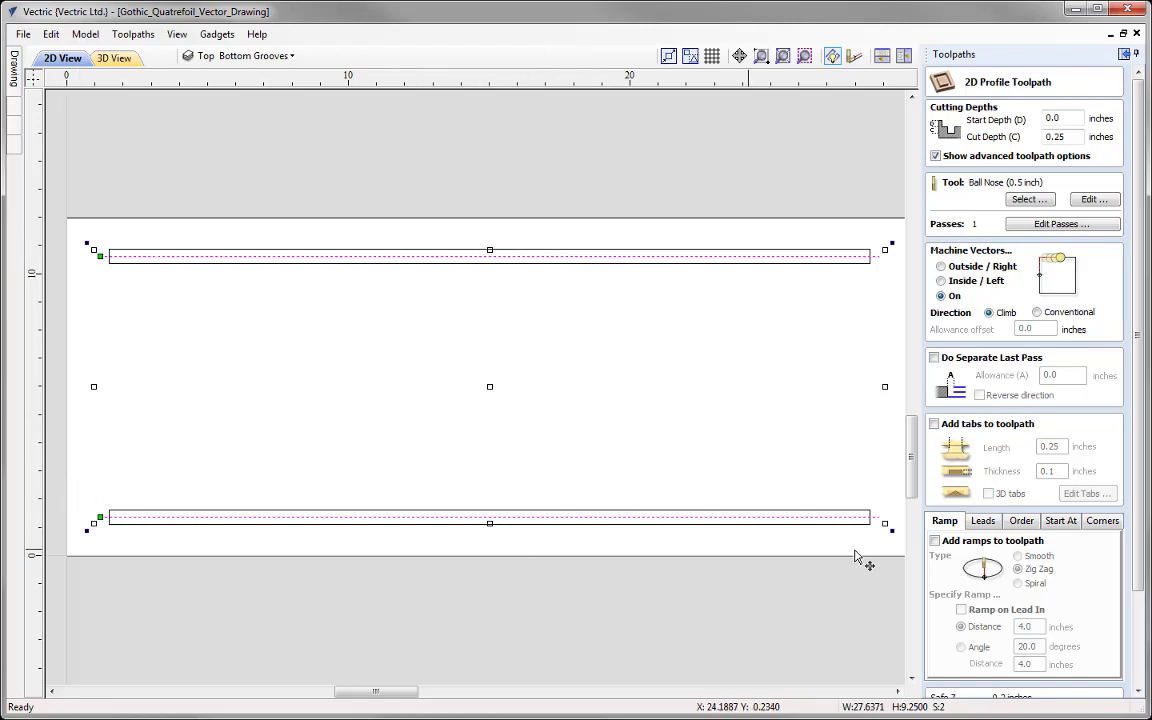
scroll(1030, 330, down, 3)
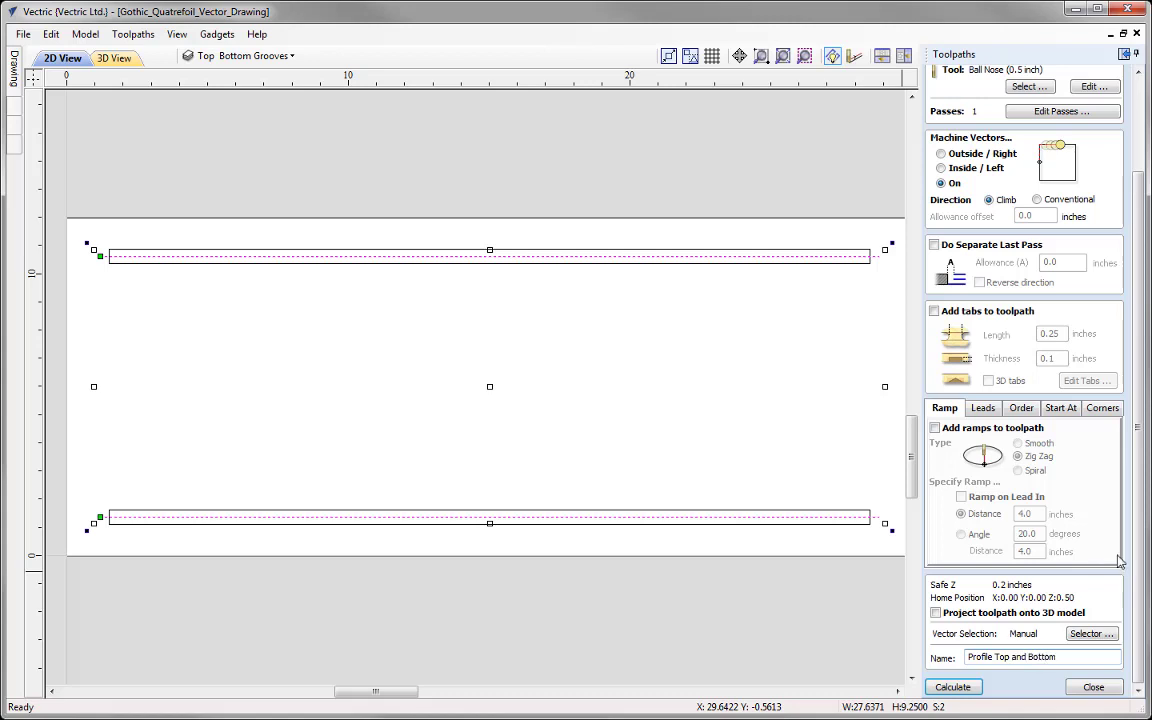
click(952, 687)
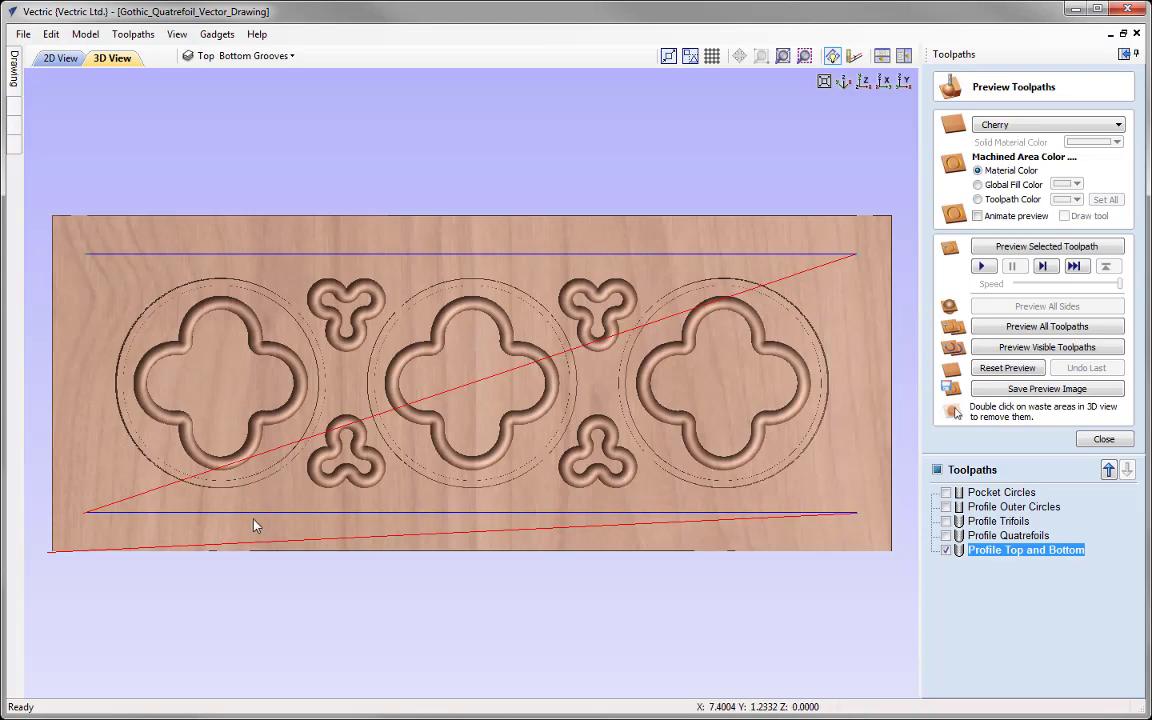
Preview the Profile Top and Bottom toolpath, inspect the grooves from an angle and from above, and close the preview
click(1052, 246)
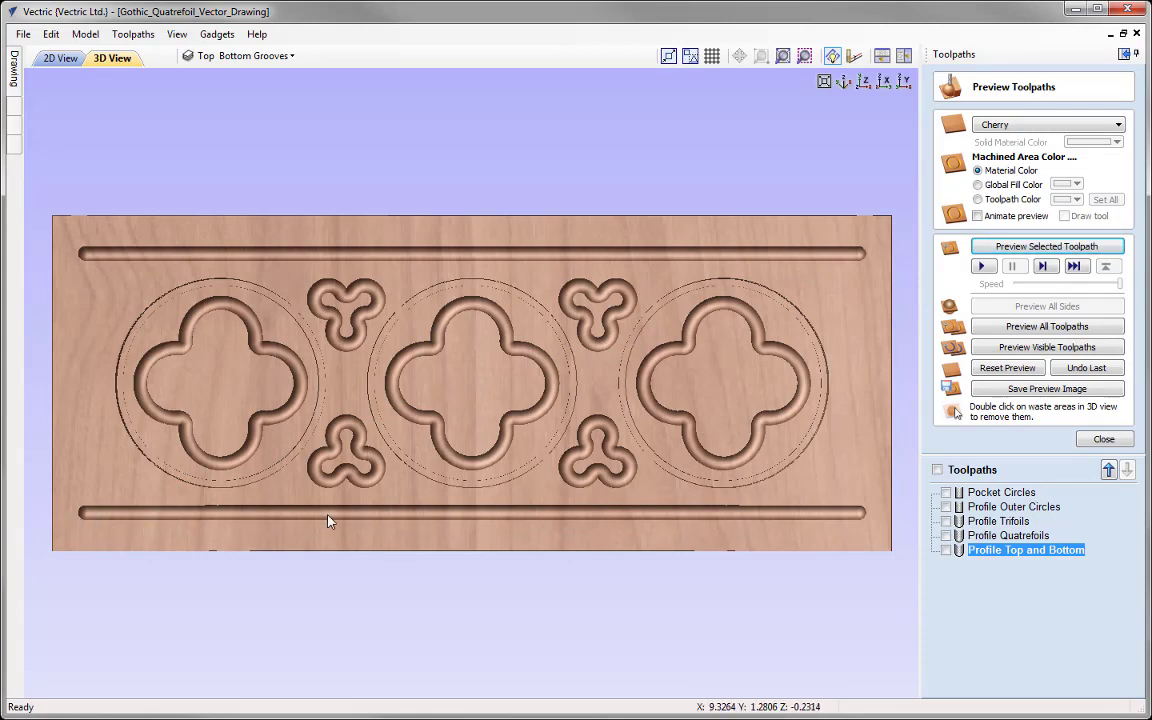
drag(646, 518, 738, 314)
click(843, 81)
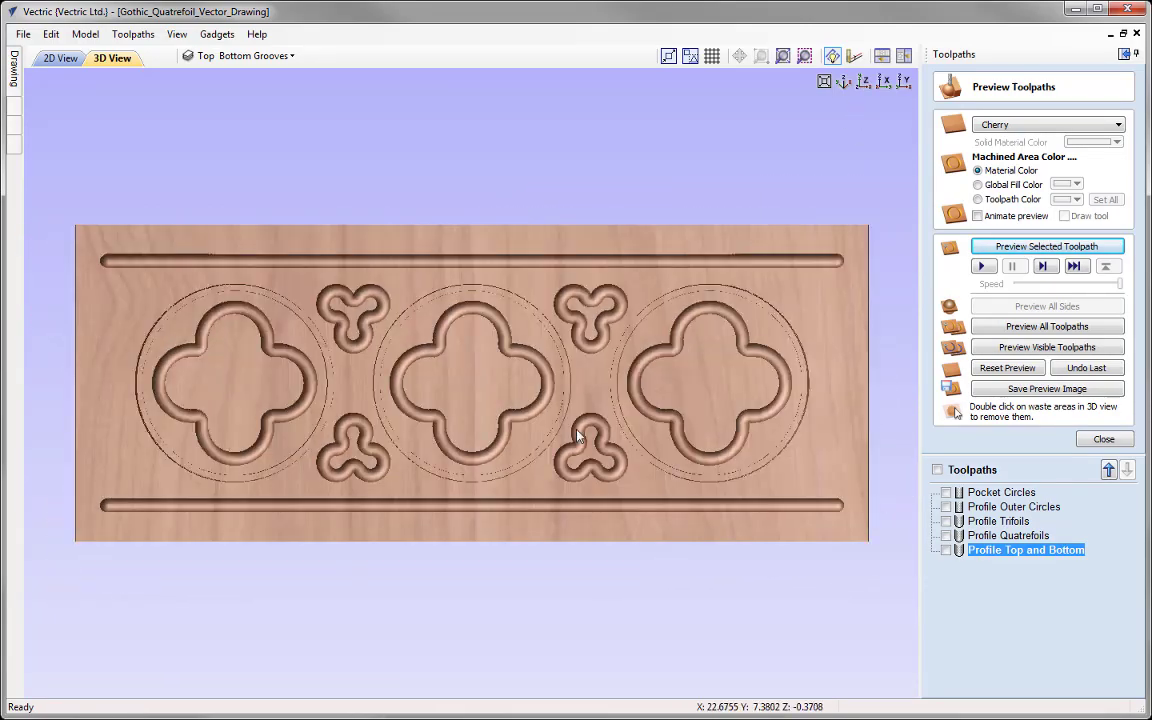
click(1104, 439)
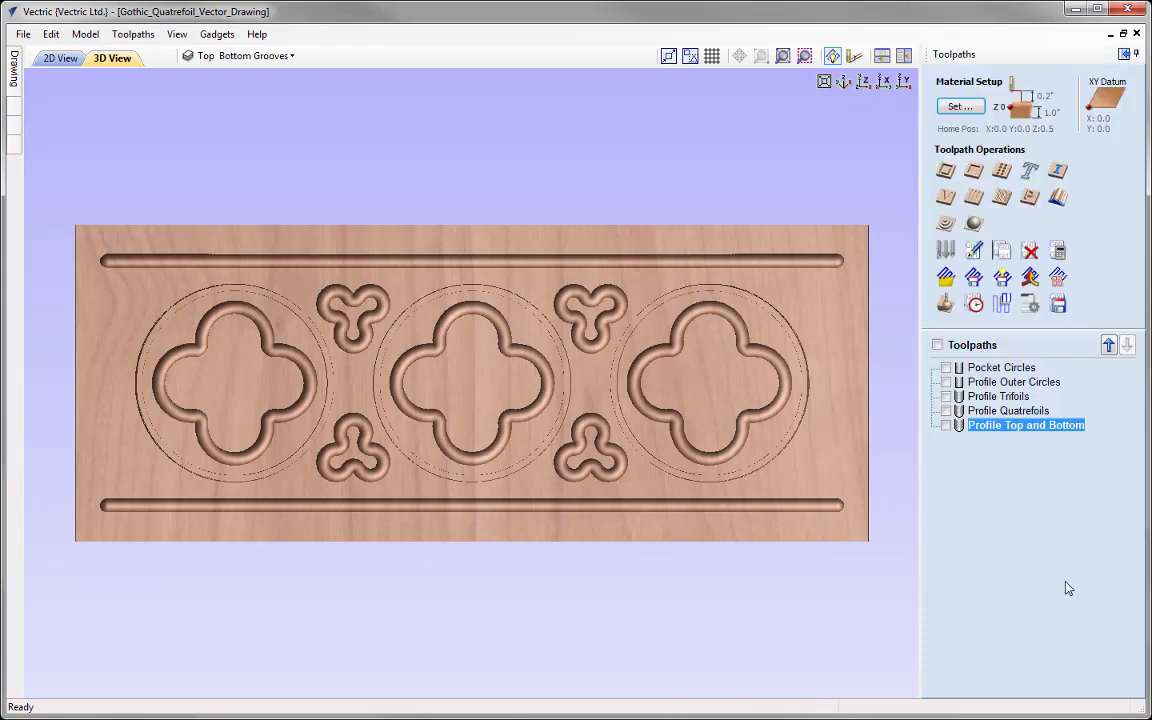
Tile the 2D and 3D views one above the other, and replace the Top & Bottom Grooves layer with VCarve Shapes as the visible, active layer
click(882, 57)
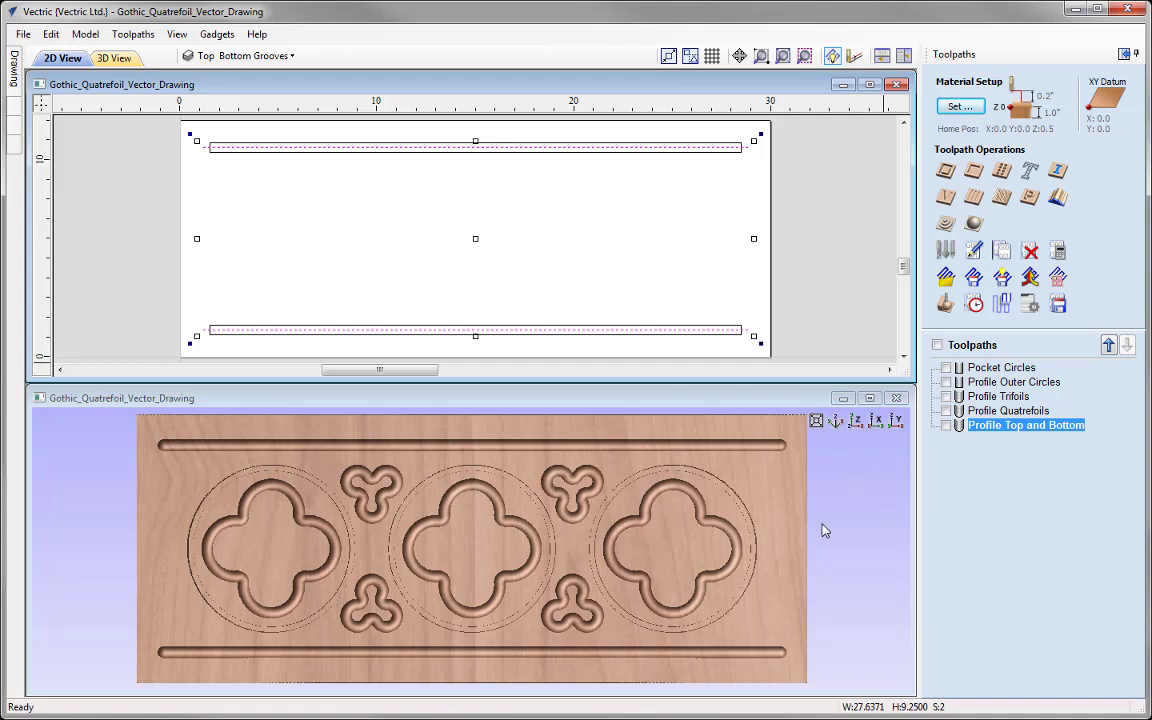
click(230, 56)
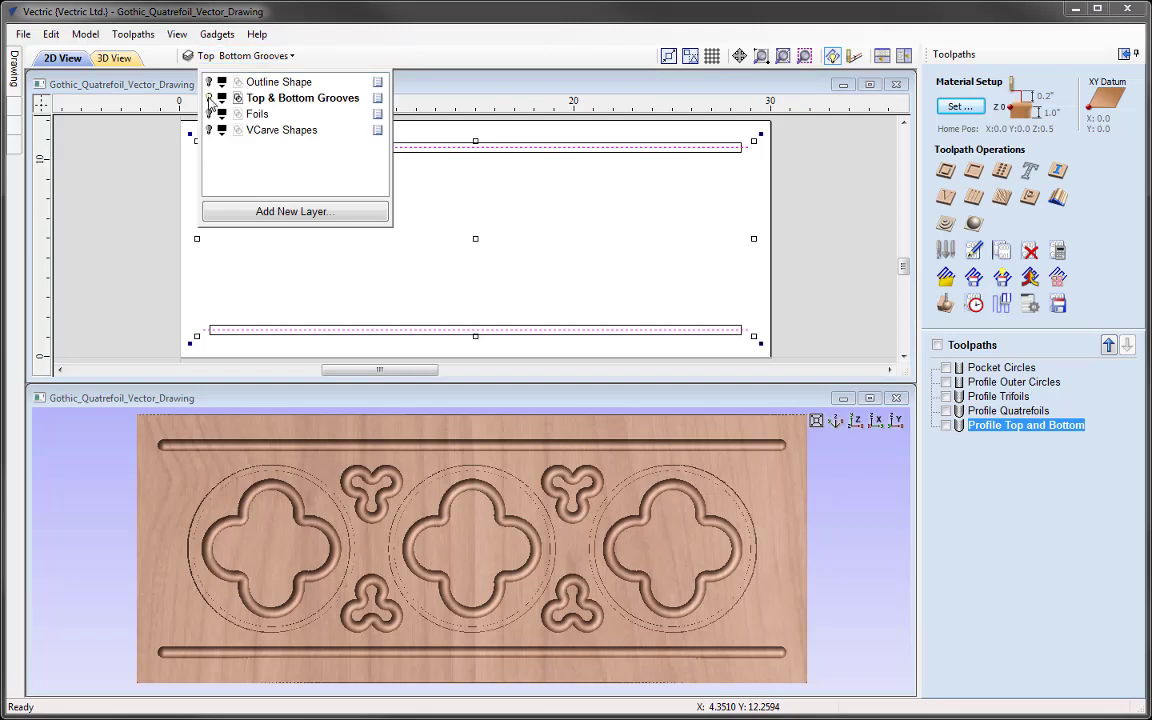
click(209, 98)
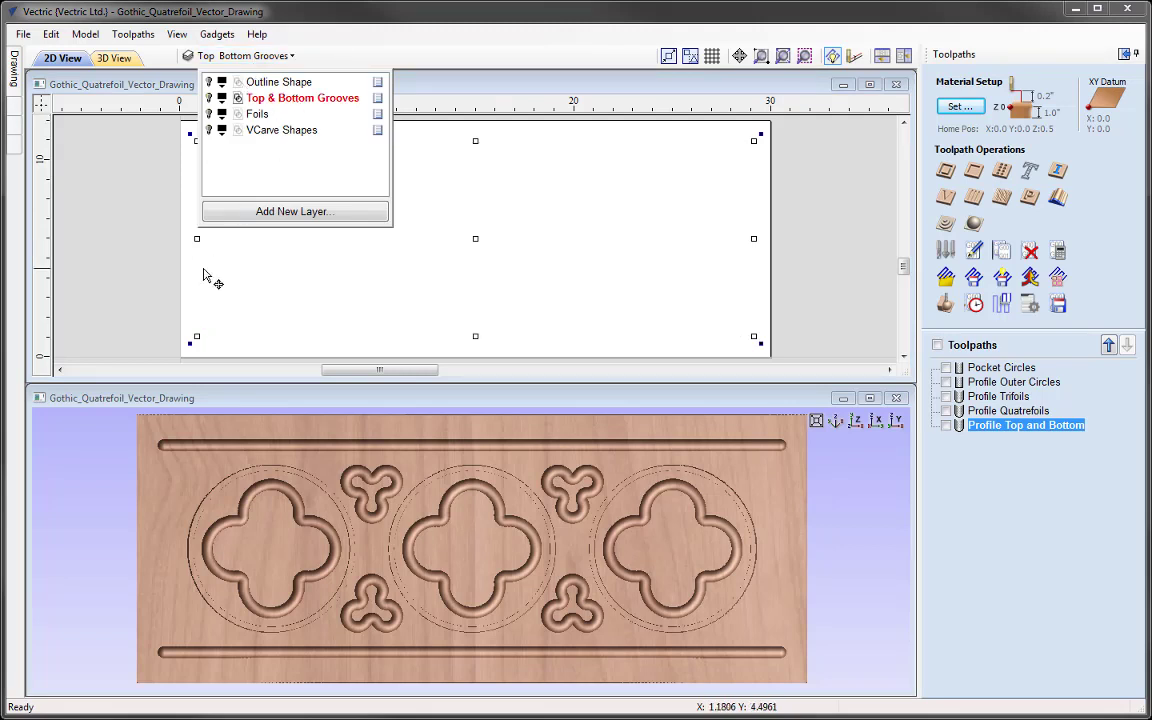
click(208, 131)
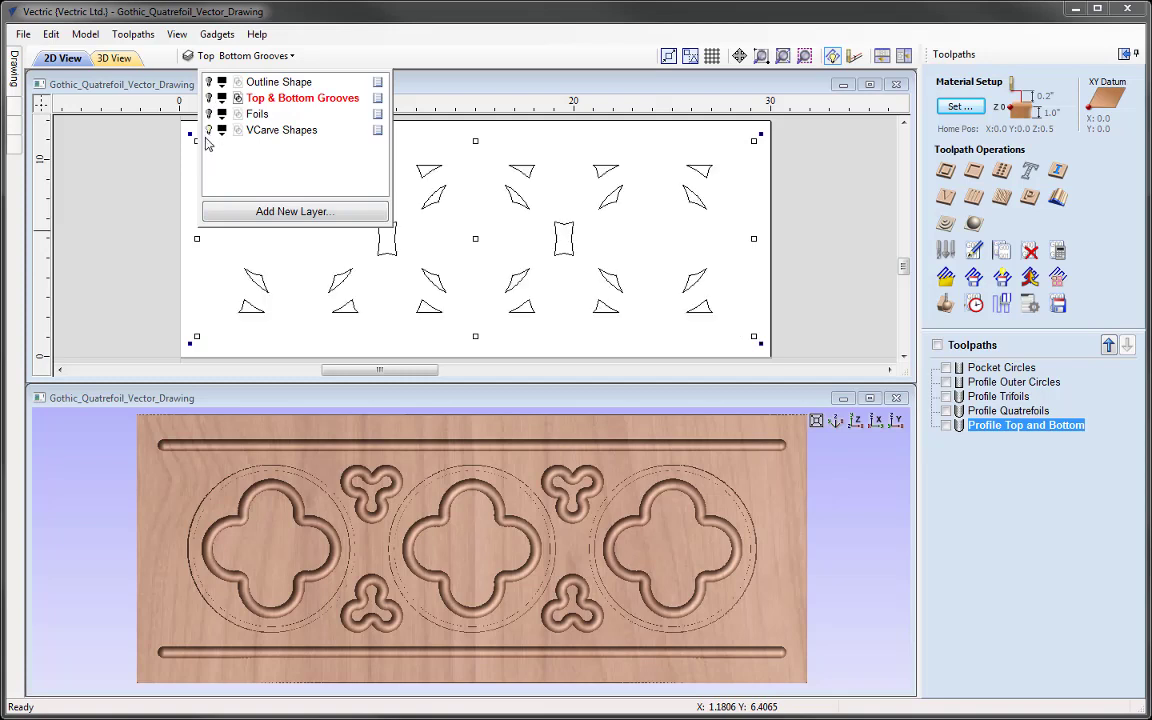
click(284, 131)
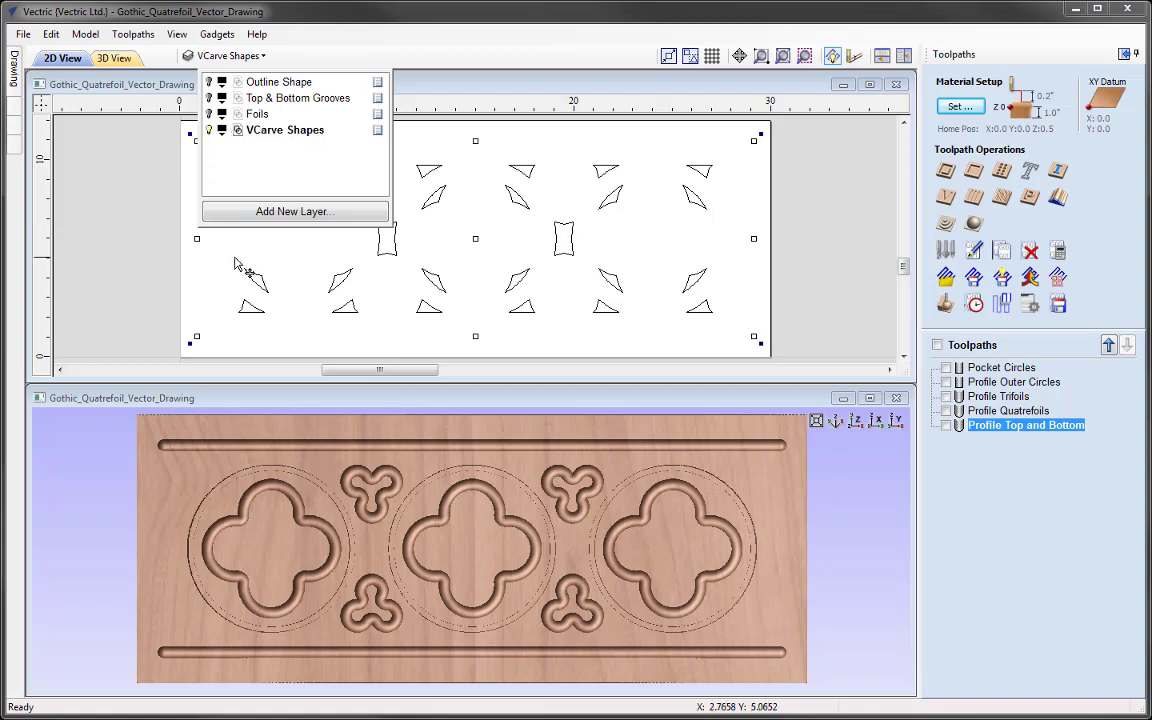
click(116, 283)
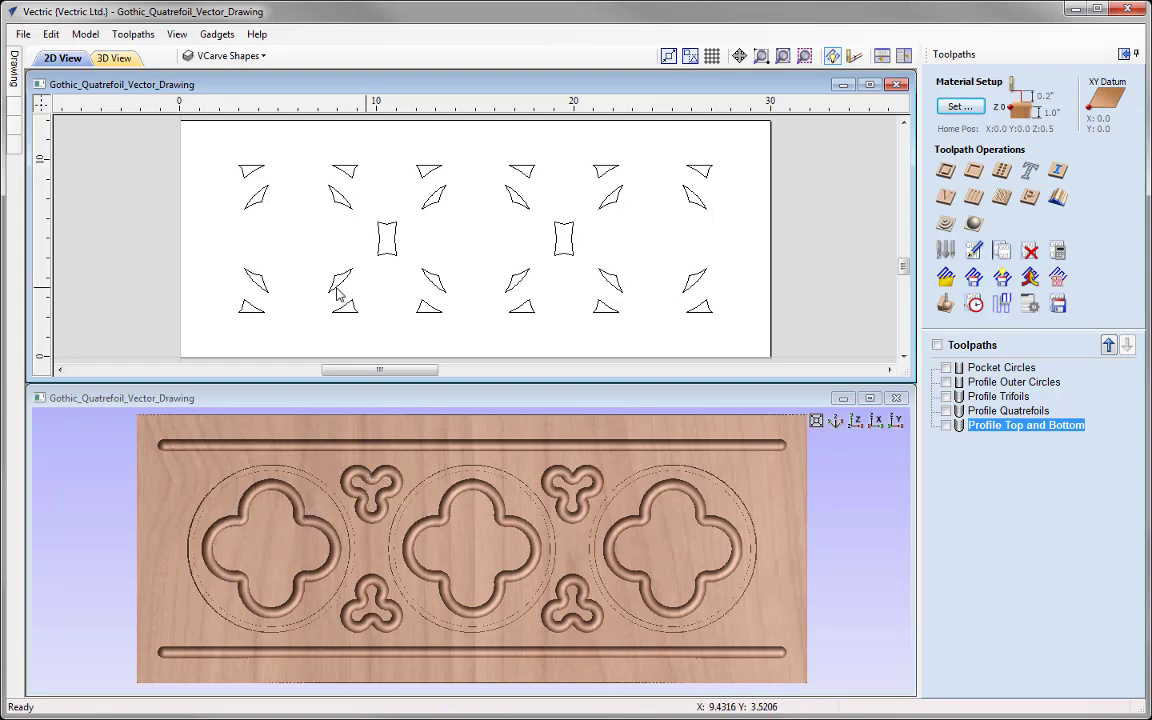
Examine the curved inner shapes, a corner triangle and the two waisted shapes by selecting them, and clear the selection
drag(357, 292, 237, 211)
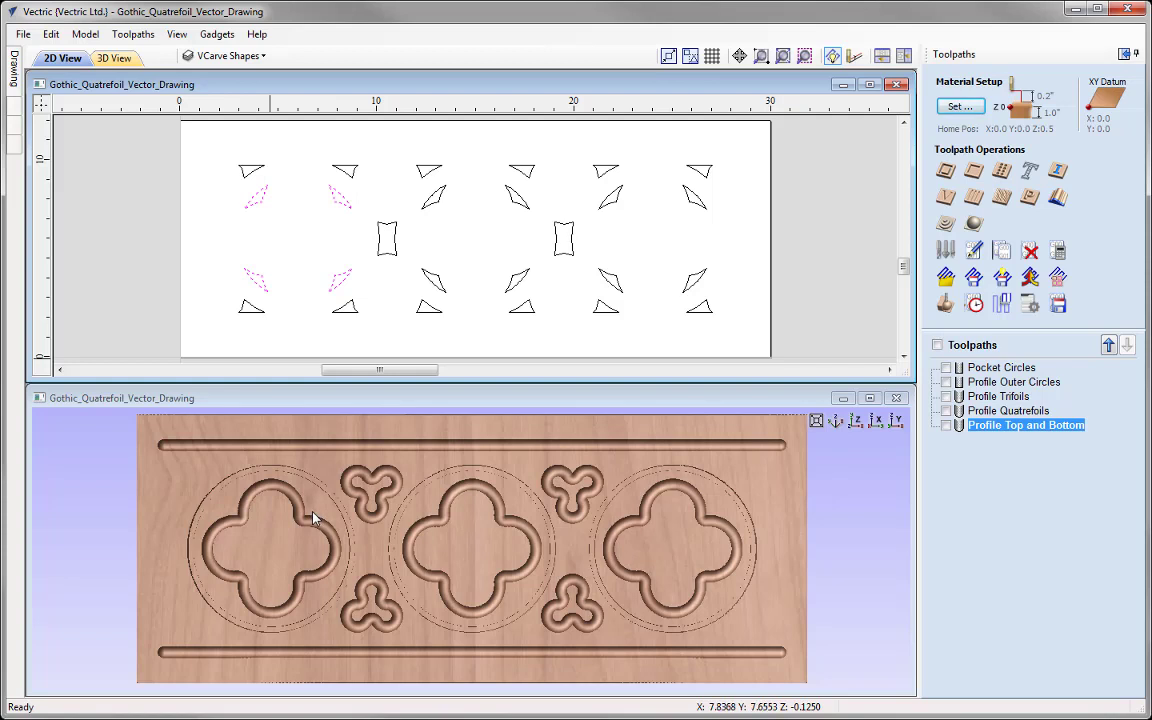
click(241, 160)
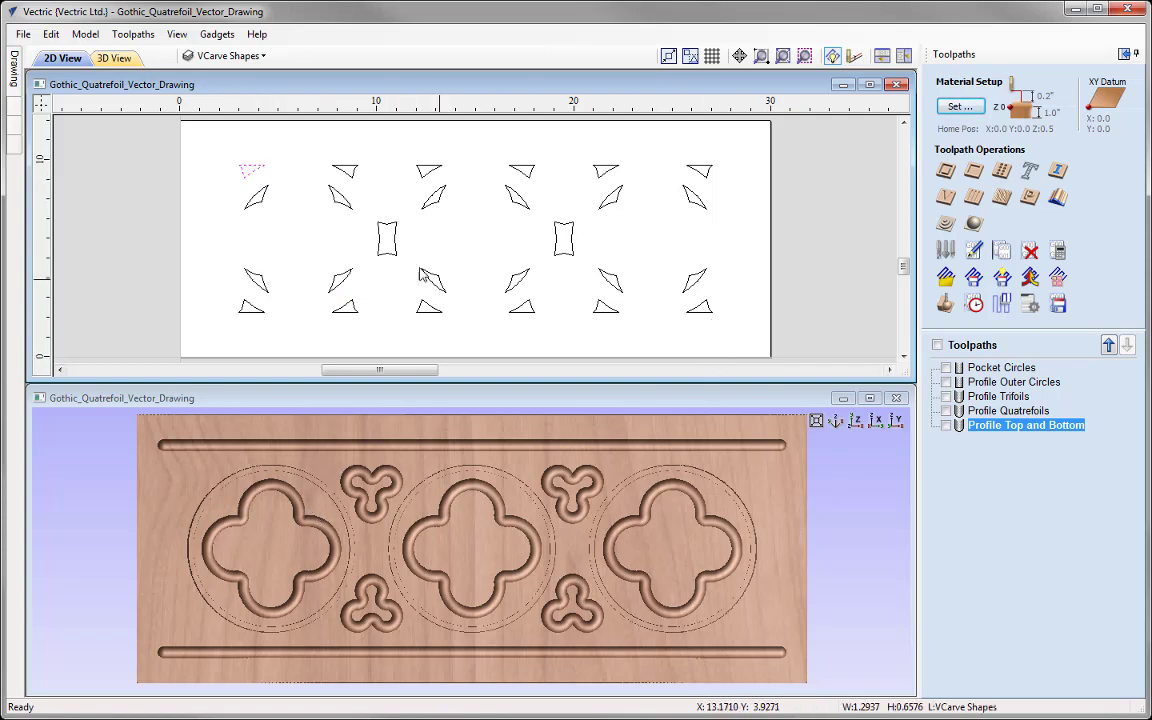
click(387, 238)
click(564, 238)
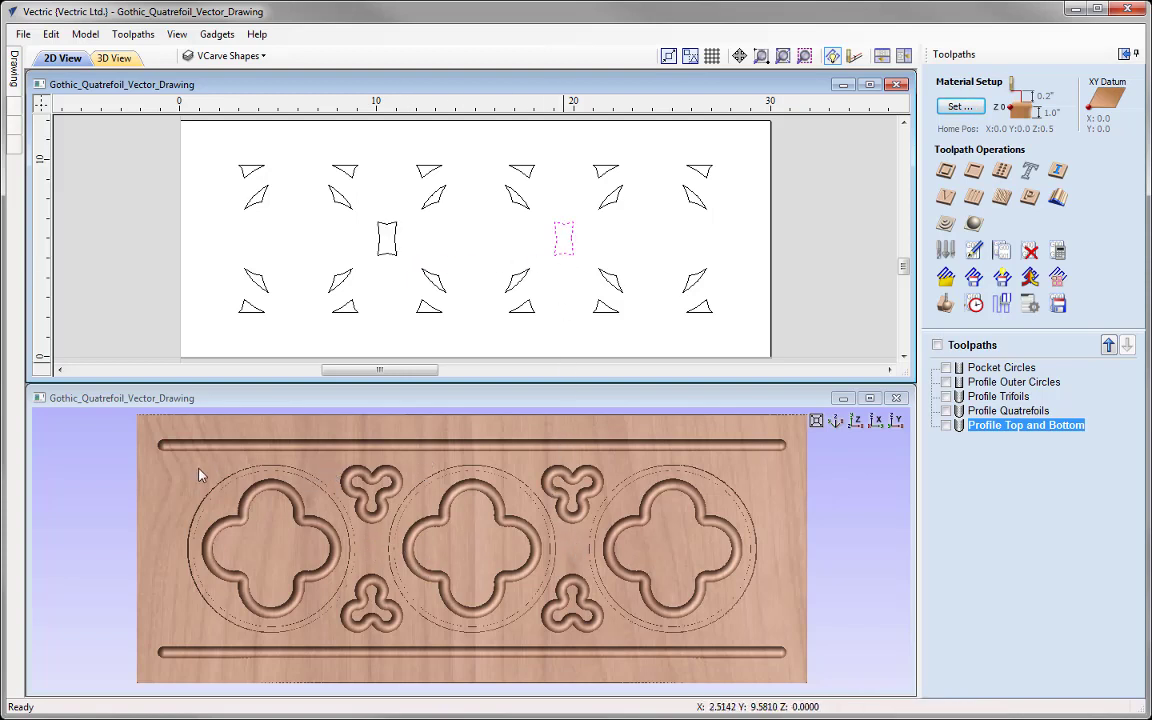
click(586, 301)
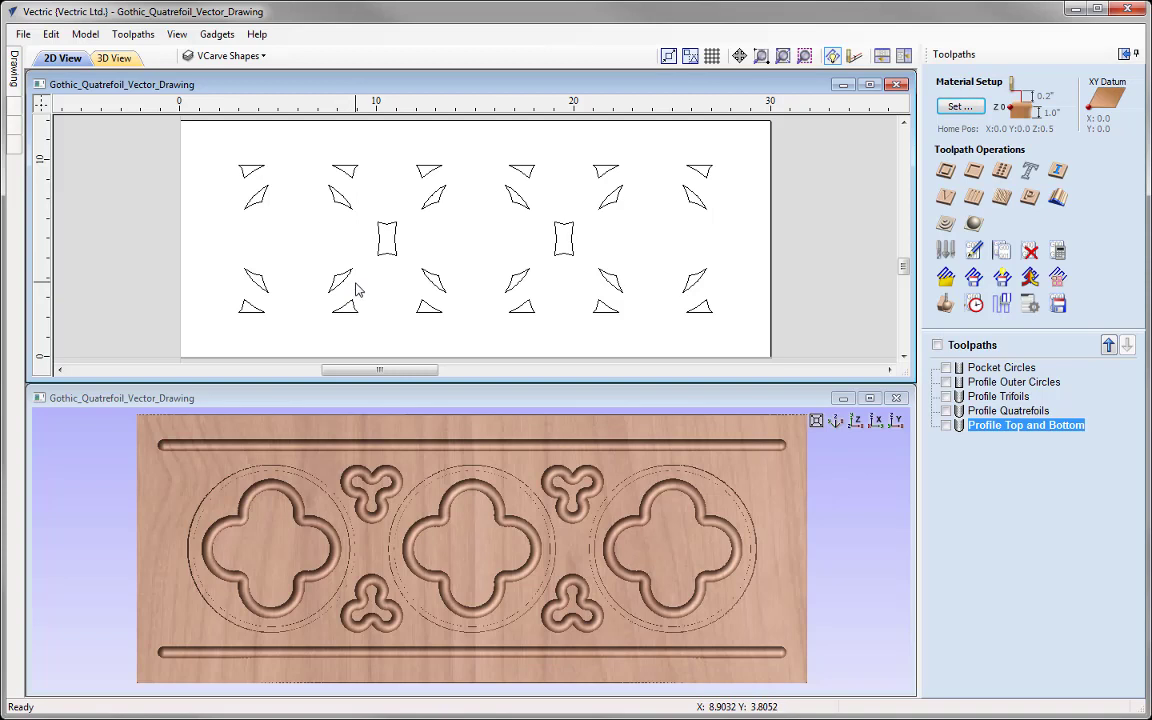
Select the twelve curved inner shapes around the three quatrefoils and group them
drag(354, 286, 251, 196)
drag(251, 197, 252, 214)
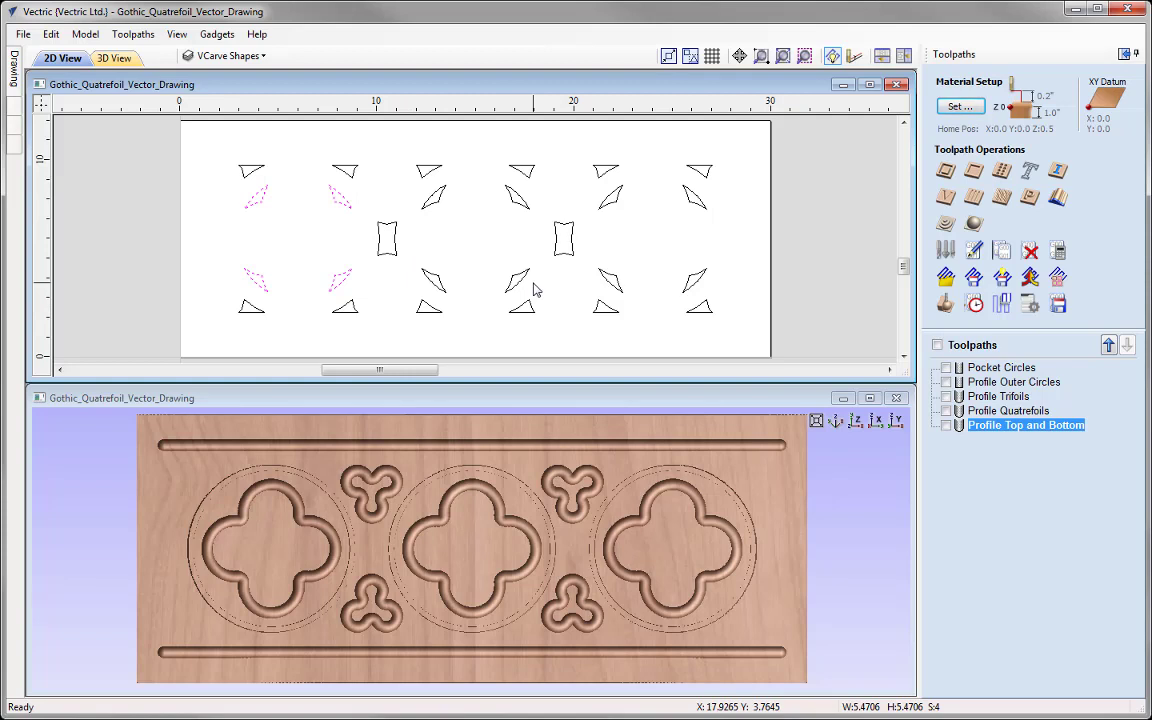
drag(533, 285, 427, 203)
shift+drag(713, 290, 554, 180)
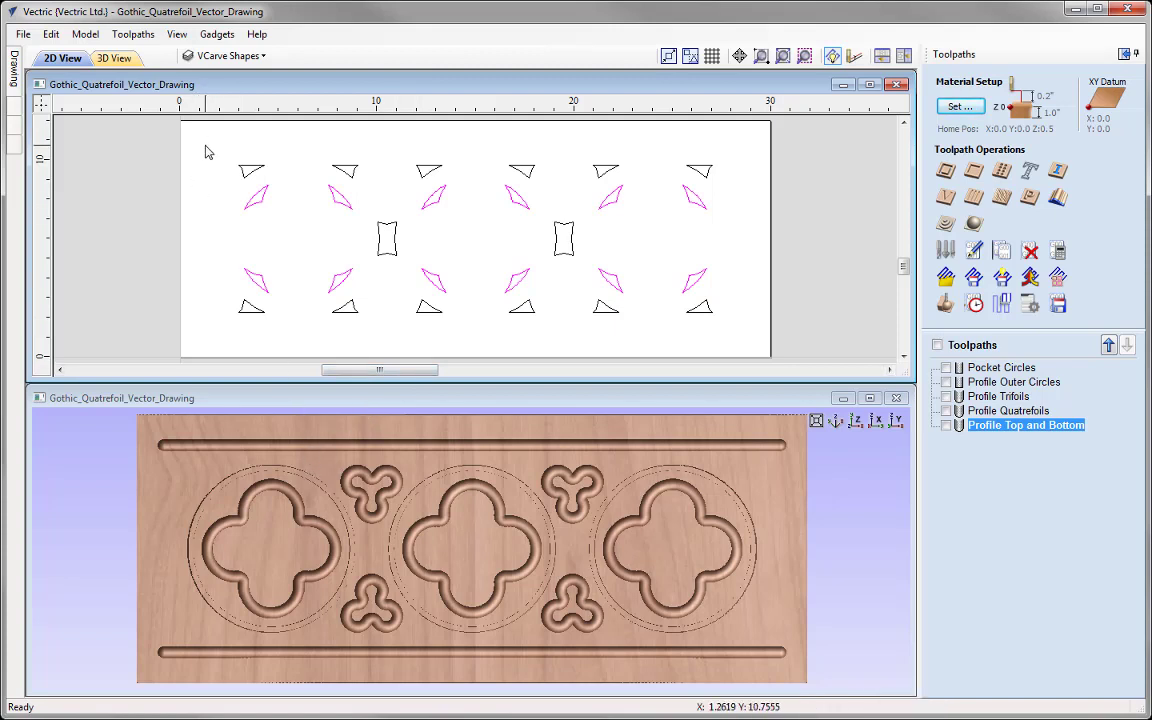
Group all corner triangles and the two waisted shapes, leaving out the curved inner shapes, and select the inner shapes' group
mouse_move(202, 143)
mouse_down()
mouse_move(226, 172)
mouse_move(380, 248)
mouse_move(551, 275)
mouse_move(736, 342)
mouse_up()
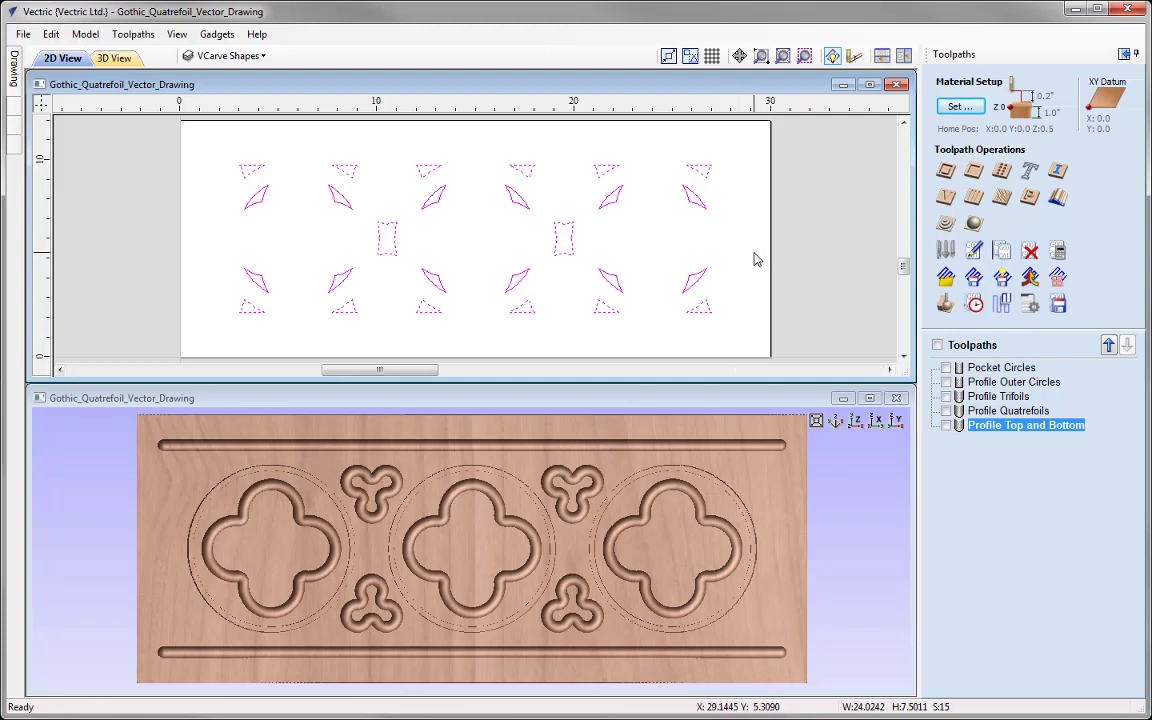
ctrl+click(700, 210)
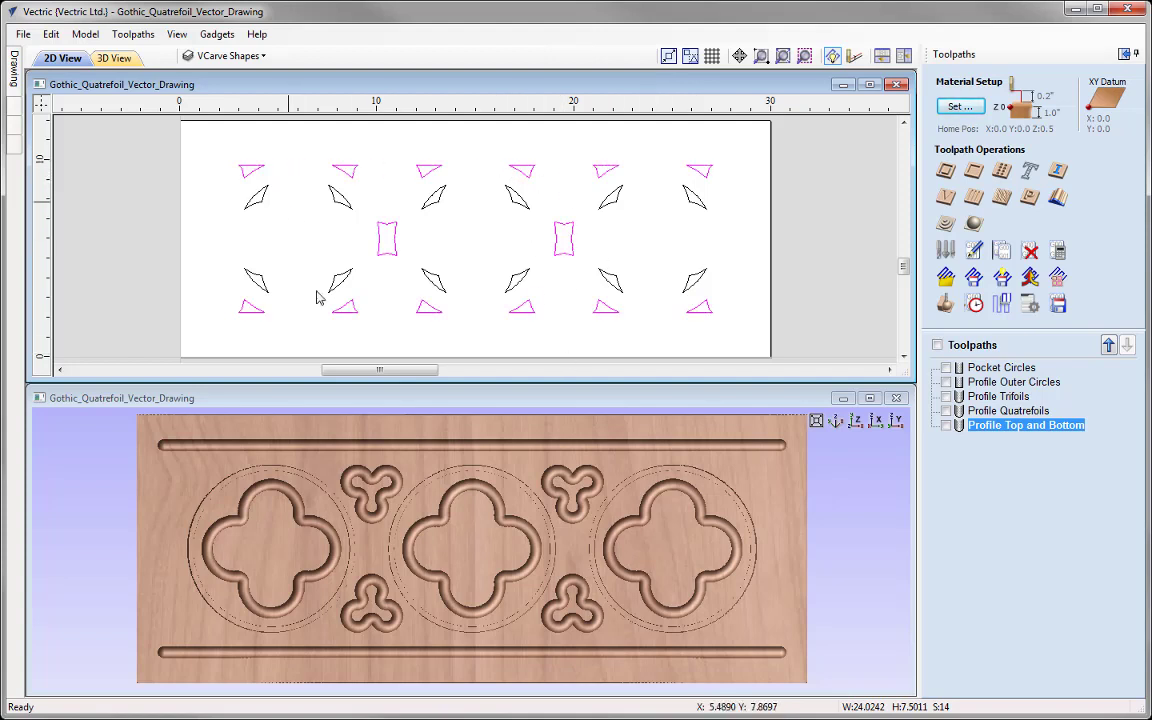
click(347, 198)
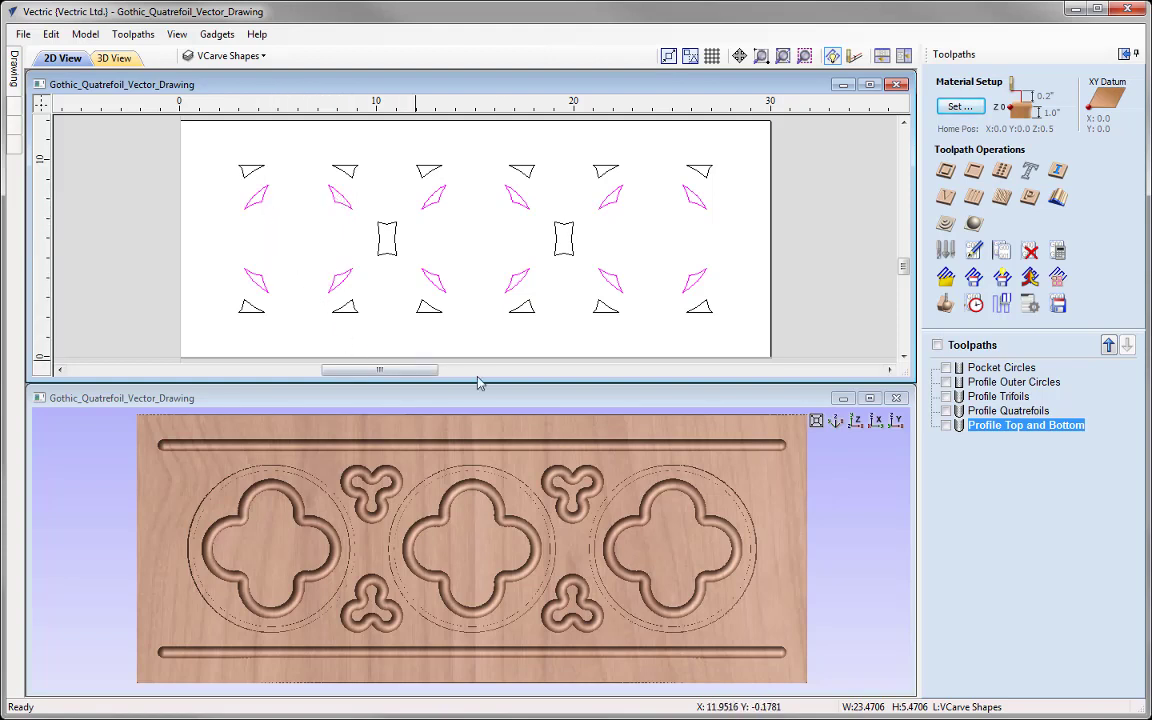
Calculate a V-carve toolpath named V-Carve Inner Shapes for the selected group, with start depth 0.125 inches and the V-Bit (90 deg 1.25")
click(943, 199)
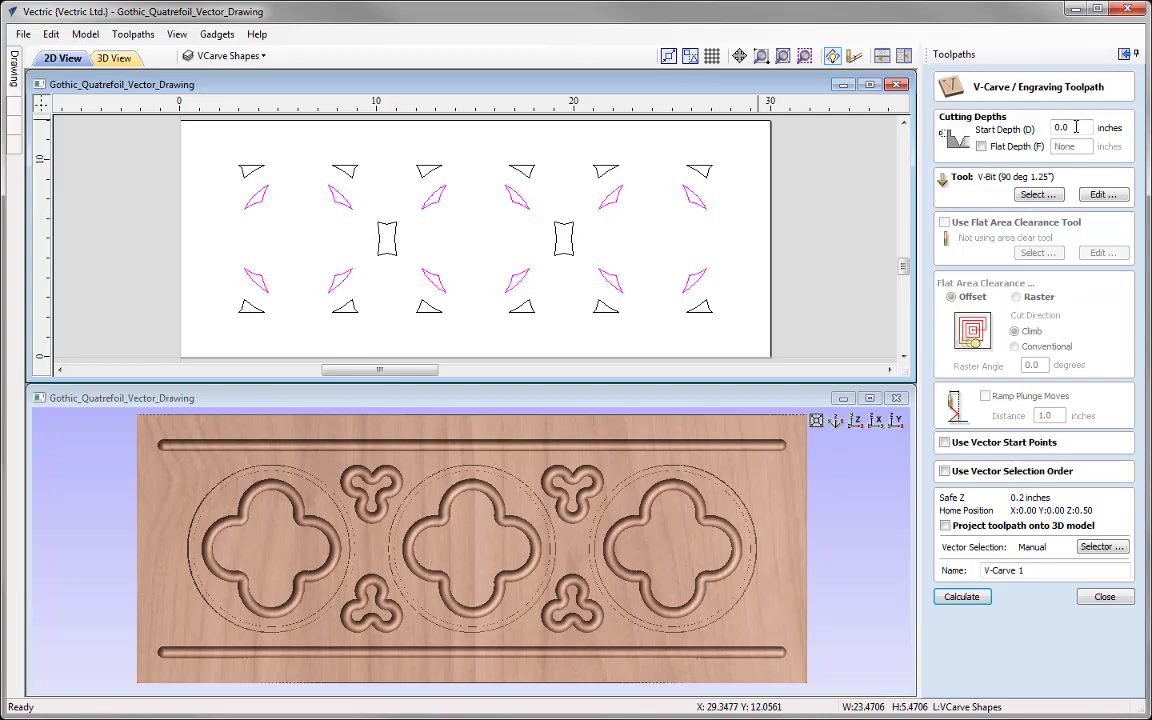
drag(1064, 127, 1078, 128)
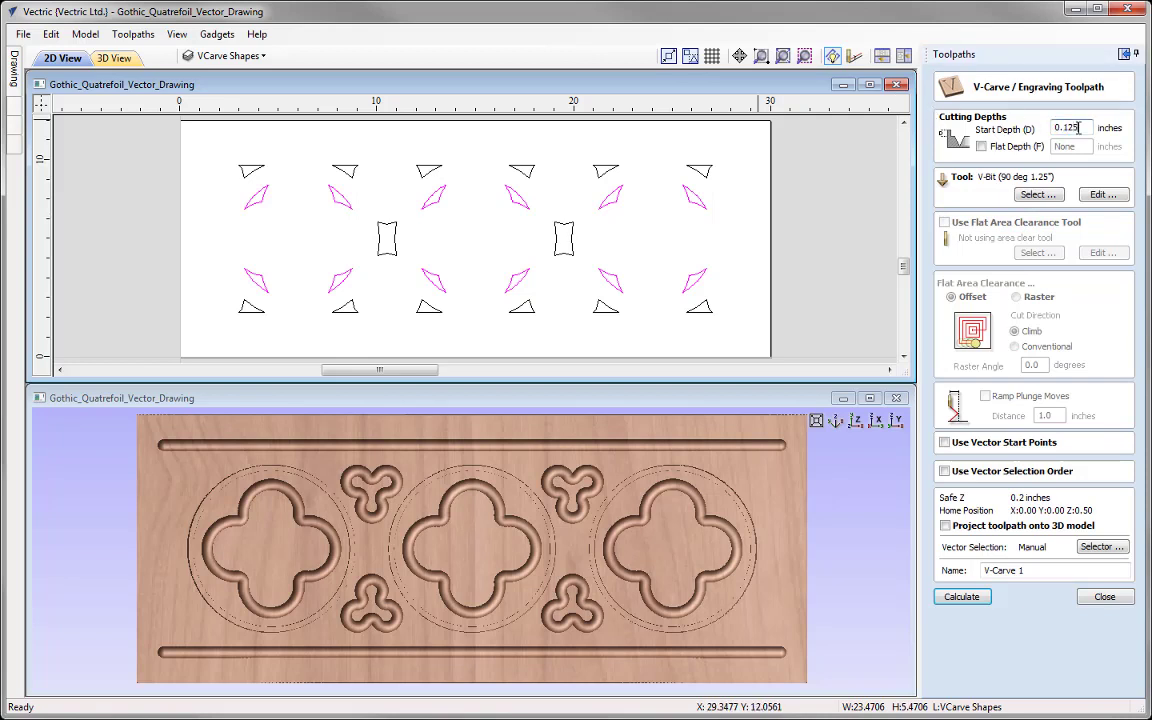
click(1038, 195)
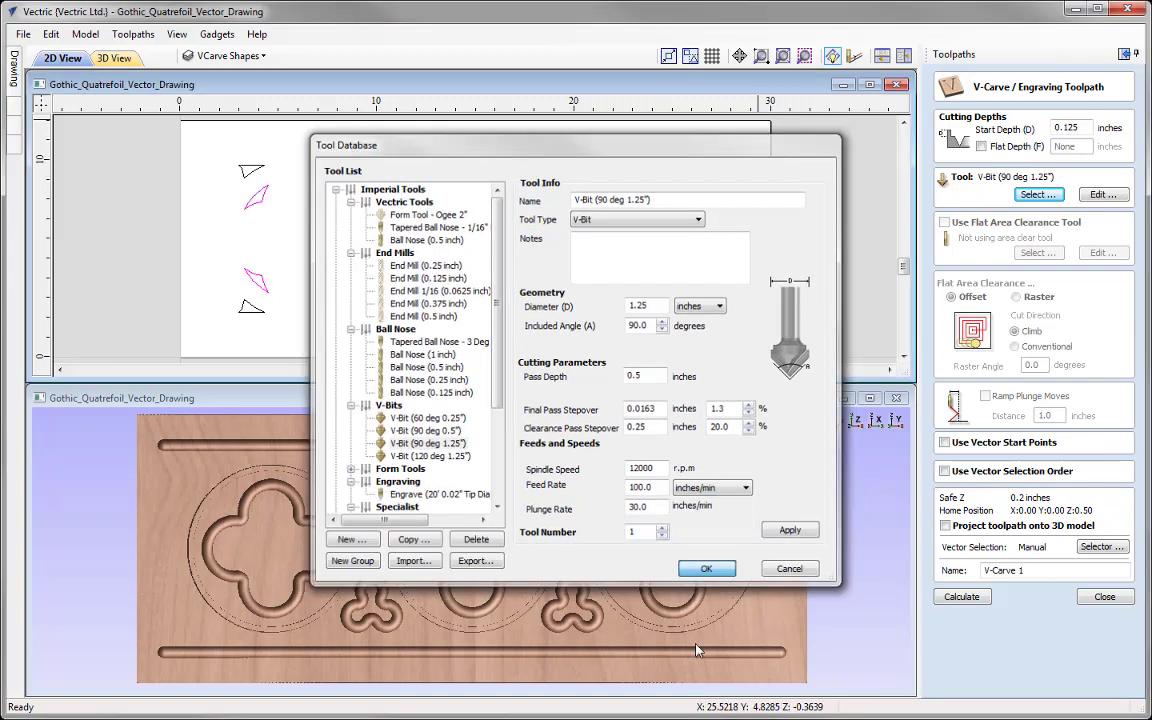
click(708, 571)
click(1033, 570)
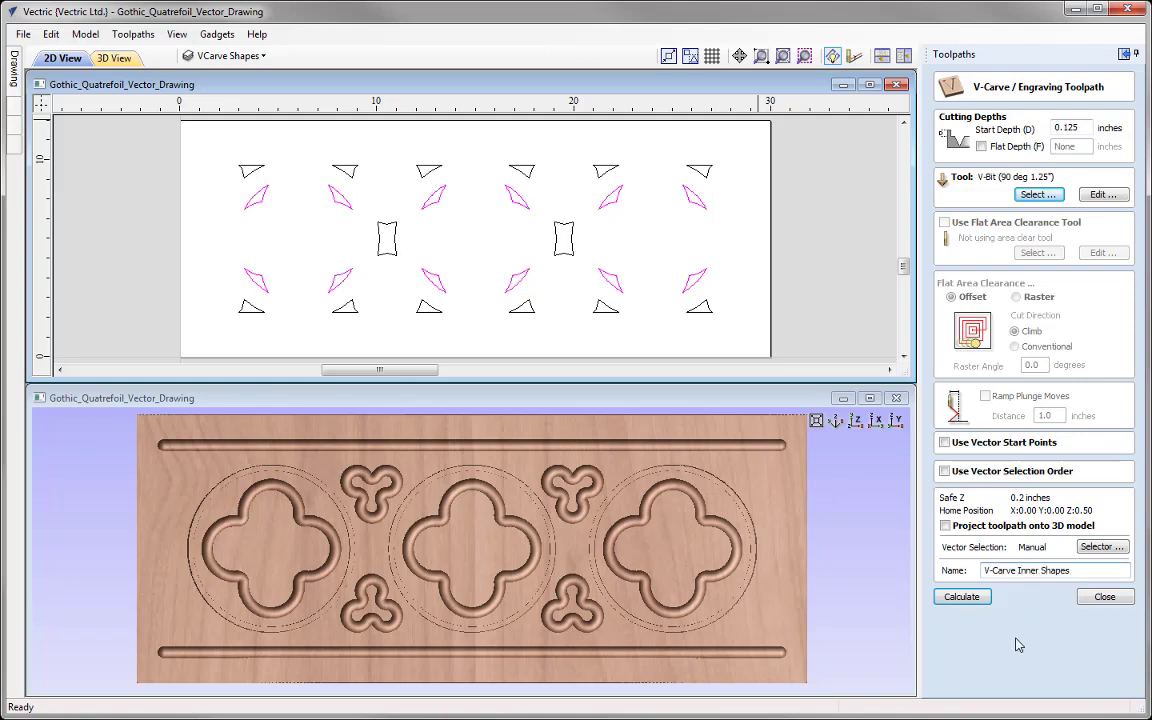
click(961, 596)
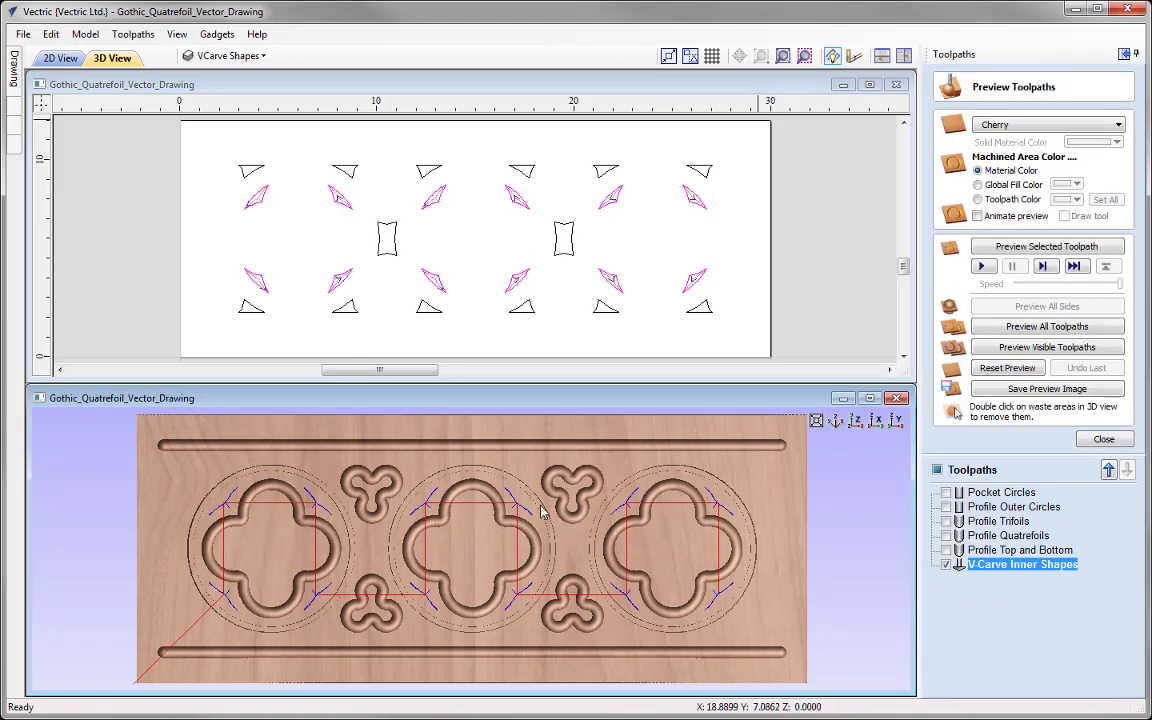
Preview the V-Carve Inner Shapes toolpath on the cherry panel and close the preview
click(1073, 266)
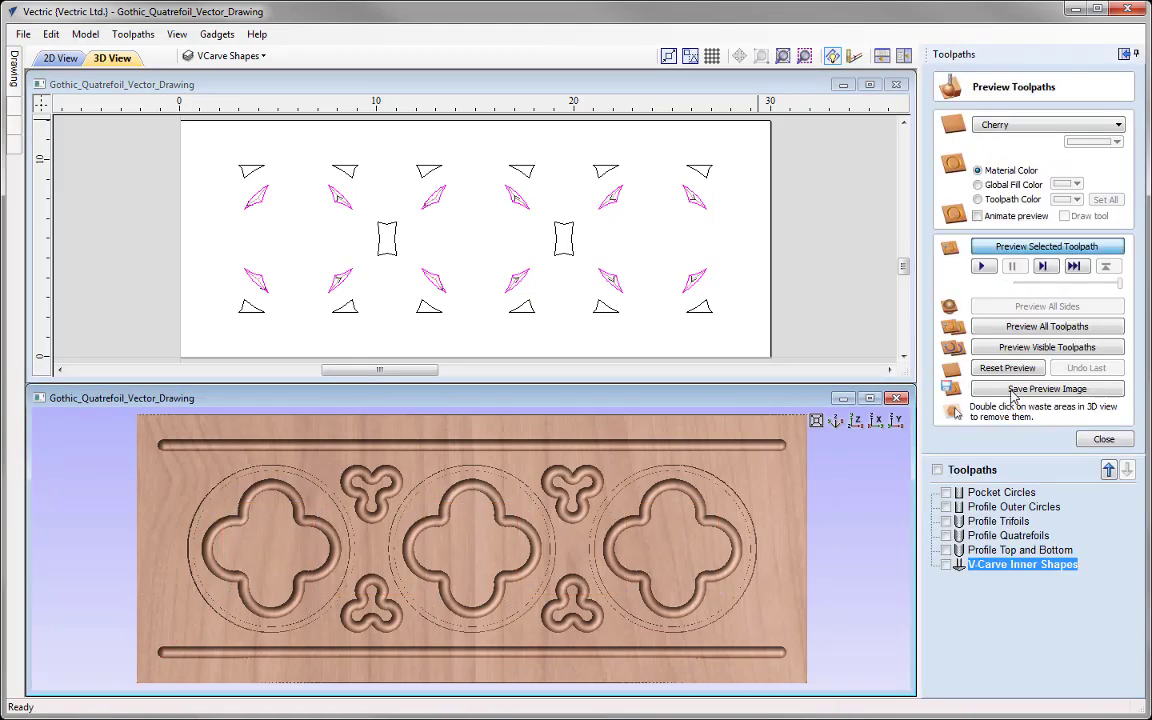
drag(540, 579, 857, 488)
click(1104, 439)
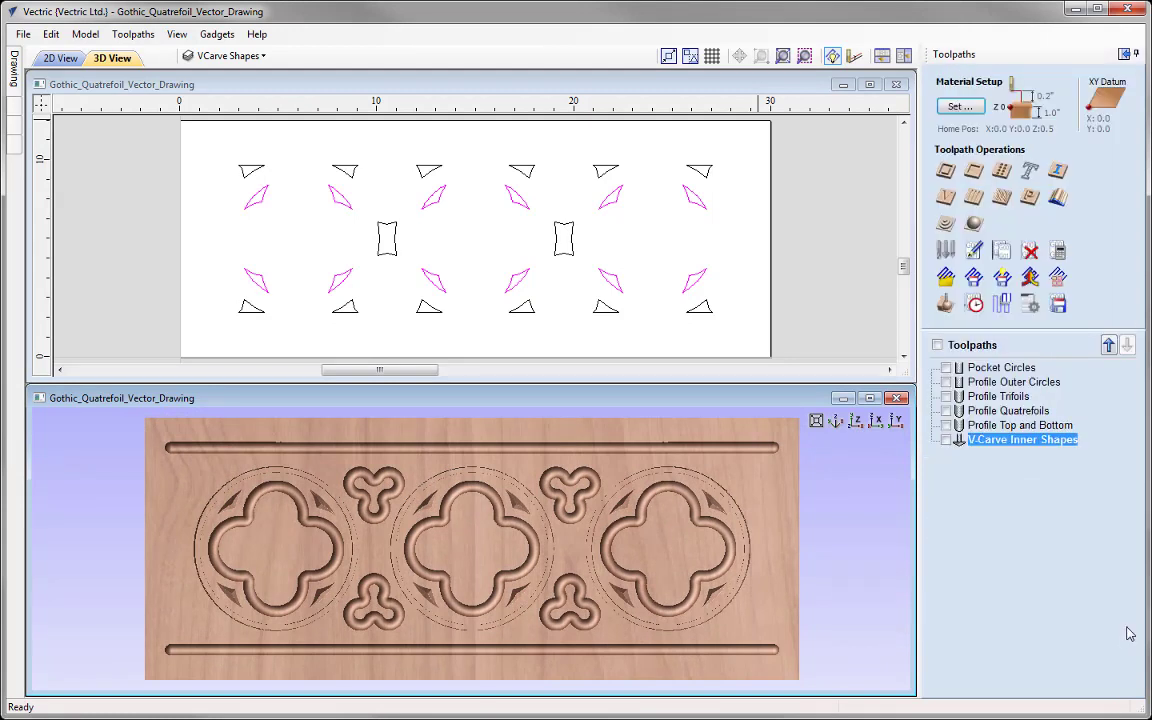
Calculate a V-carve toolpath named V-Carve Outer Shapes for the corner triangles and waisted shapes, with start depth 0.0 and the 90 deg 1.25" V-Bit
click(712, 319)
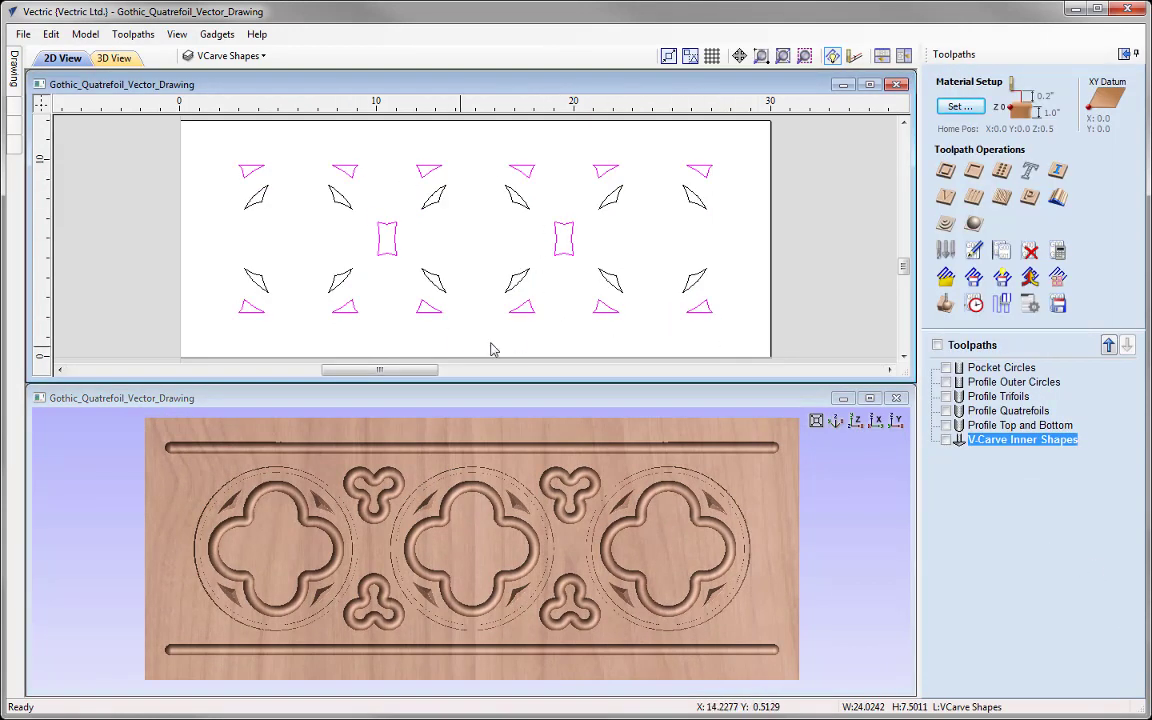
click(944, 200)
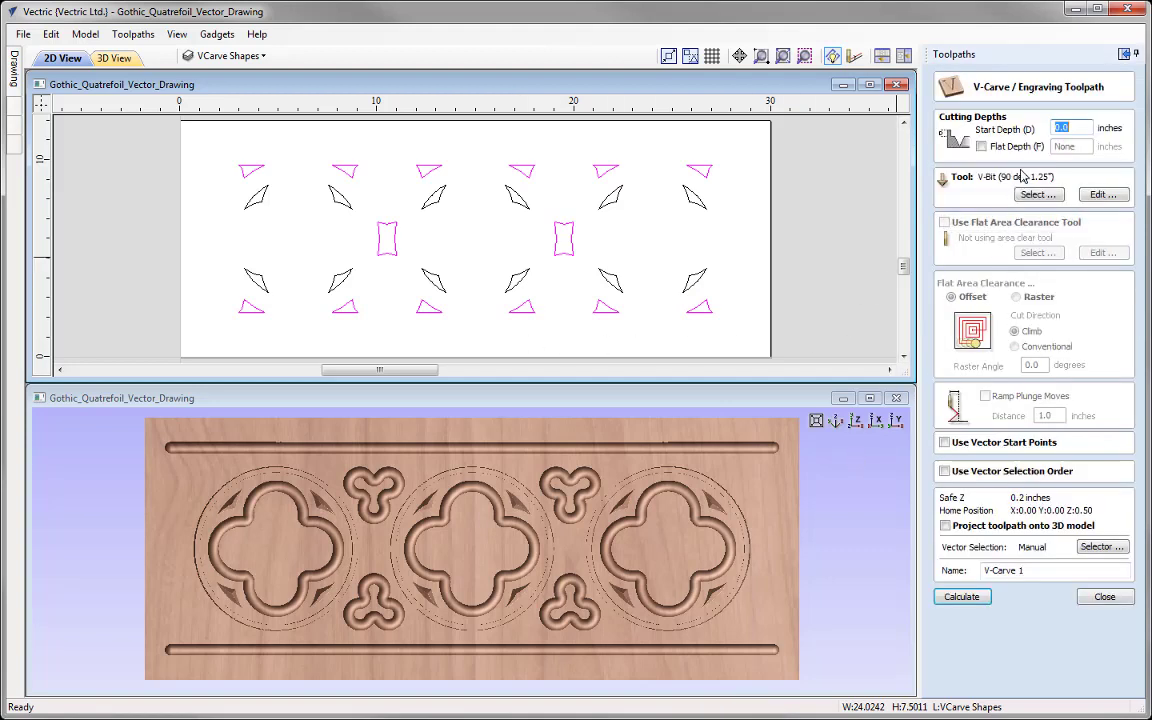
click(1073, 124)
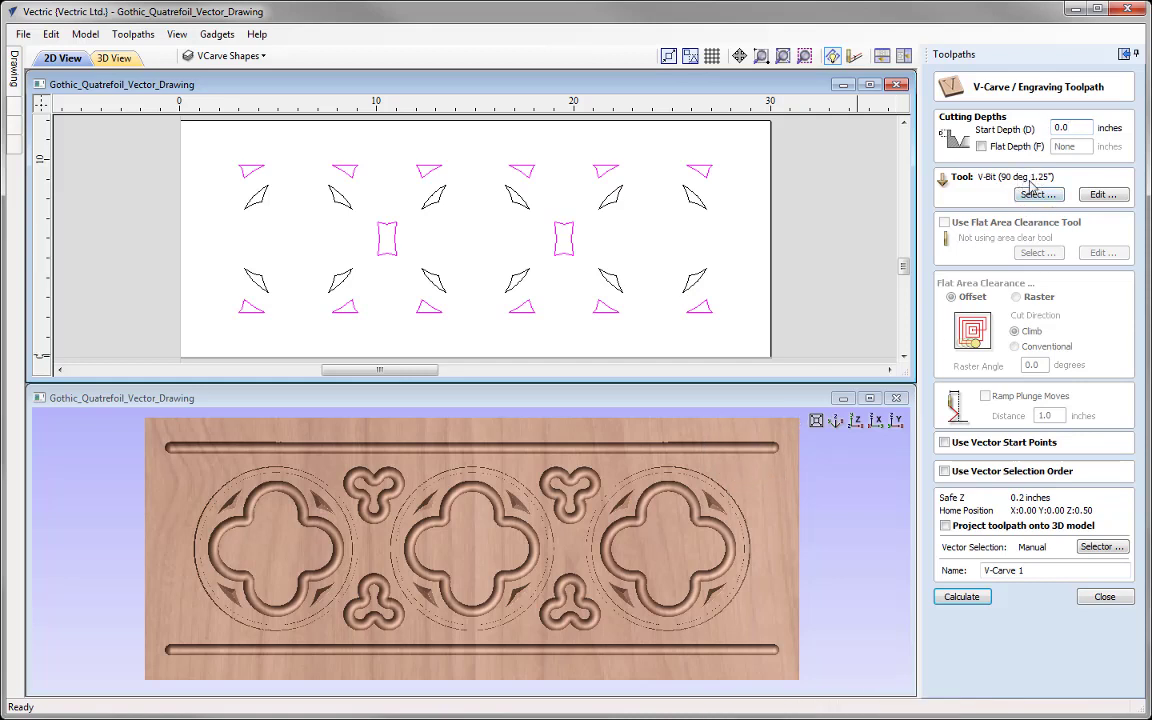
click(1105, 197)
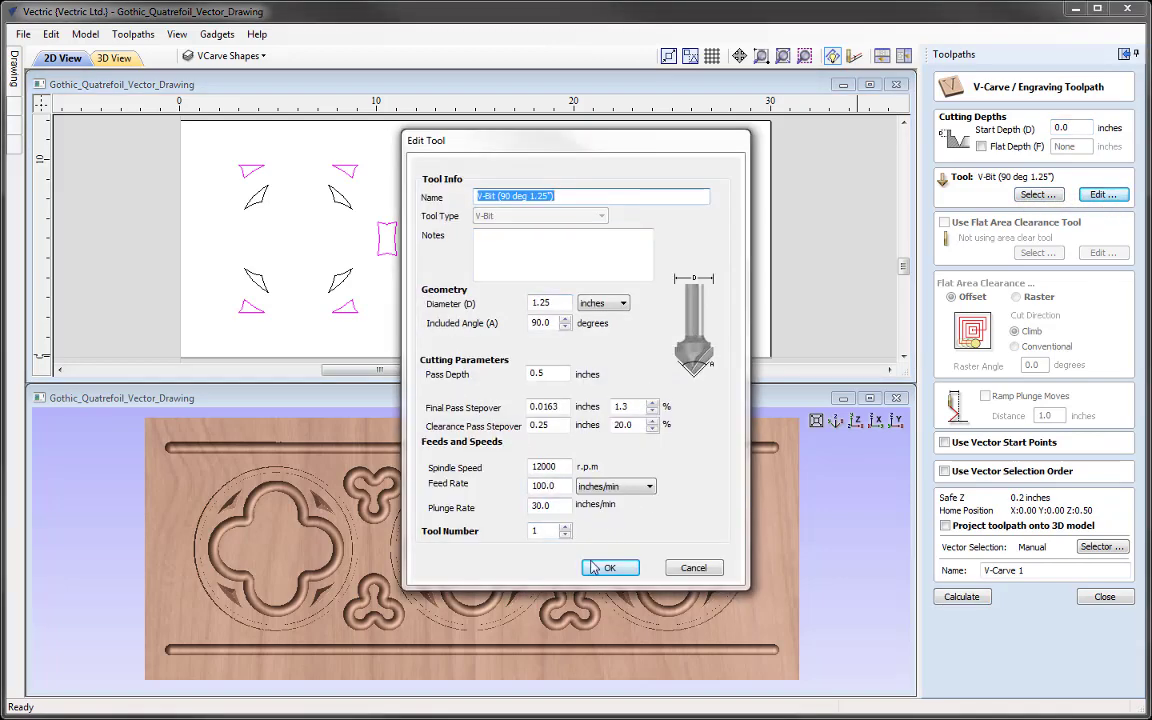
click(610, 568)
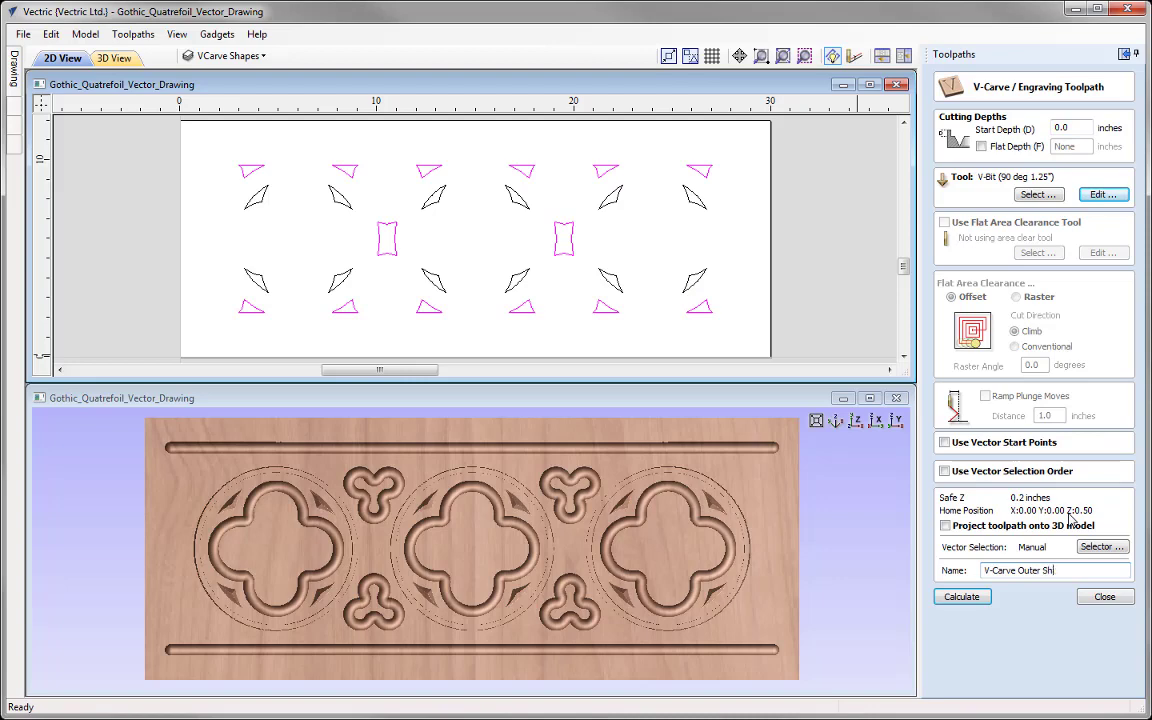
click(962, 597)
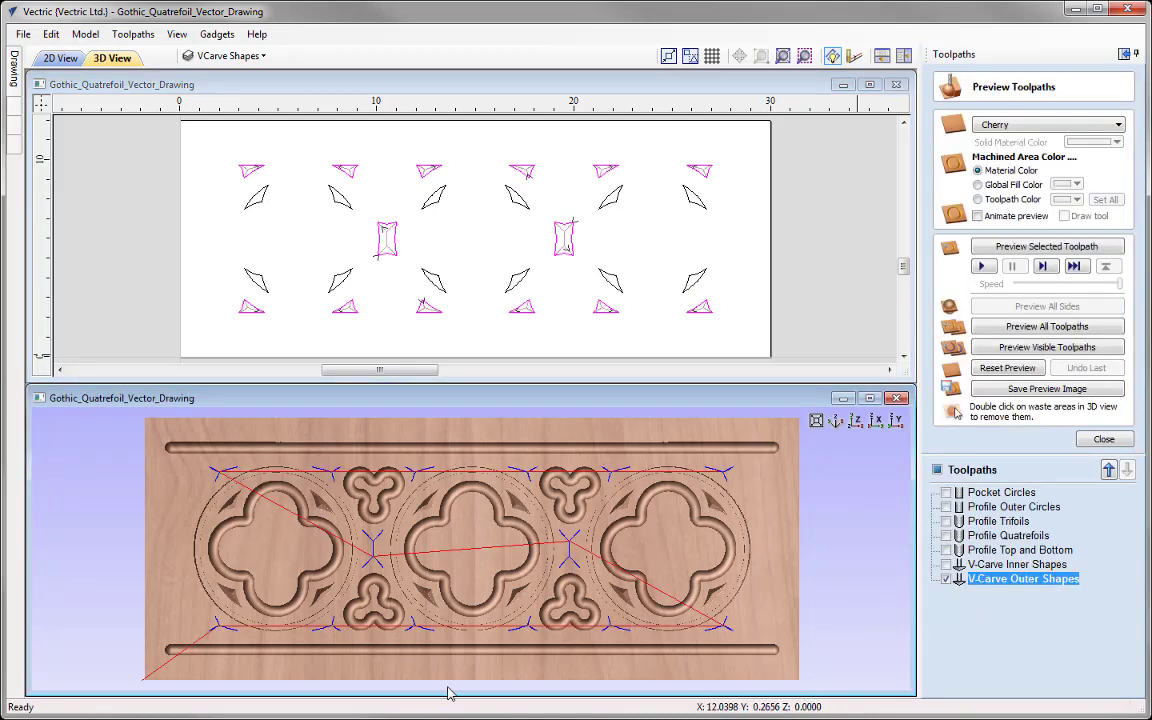
Preview the V-Carve Outer Shapes toolpath, inspect the carved panel from above, and clear the vector selection
click(1046, 246)
drag(489, 612, 627, 600)
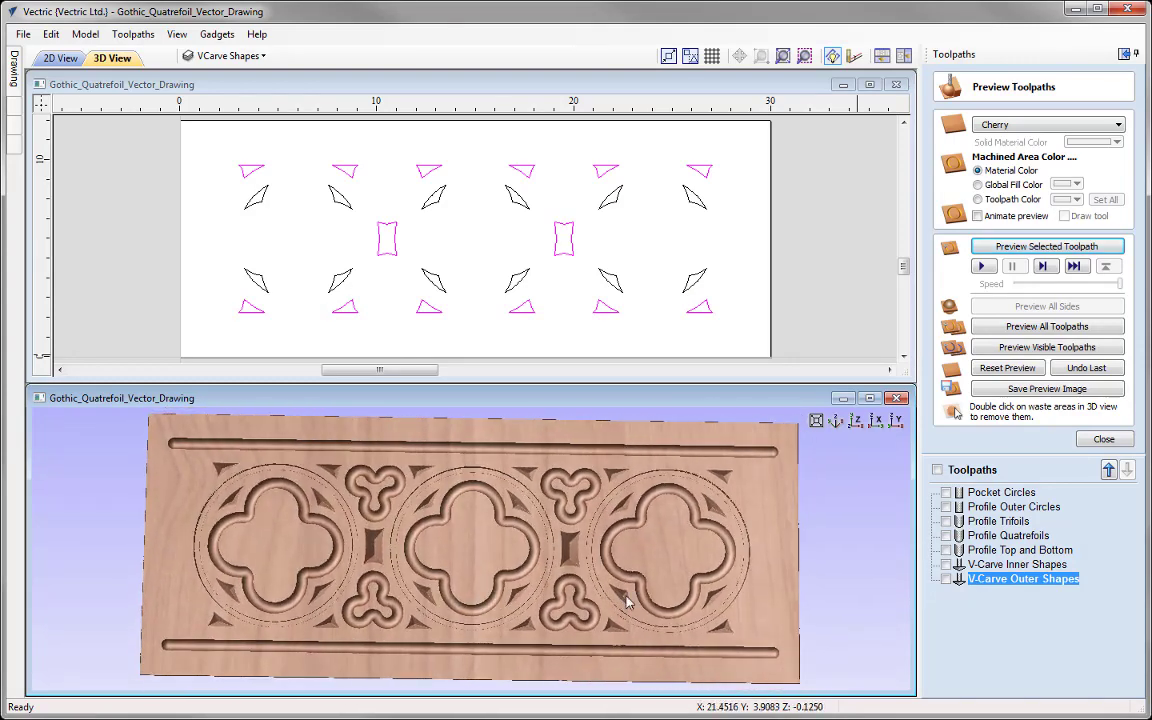
click(856, 420)
key(Escape)
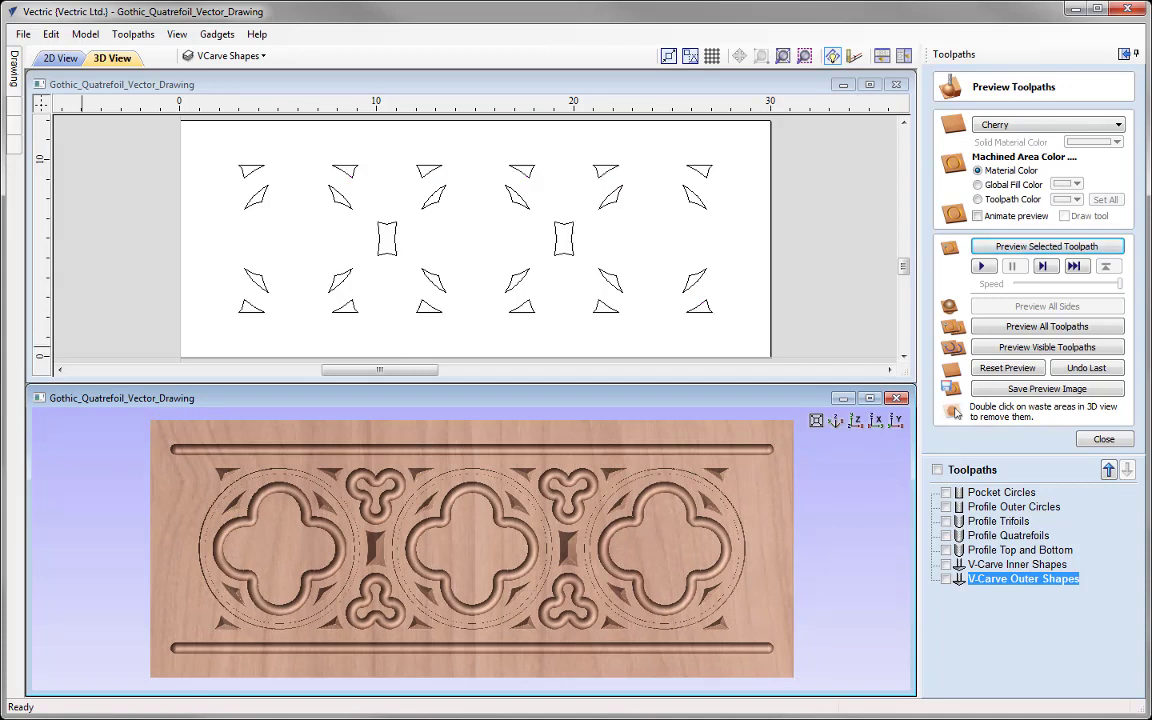
Hide the VCarve Shapes layer, show the Foils and Outline Shape layers, and make Outline Shape the active layer
click(222, 57)
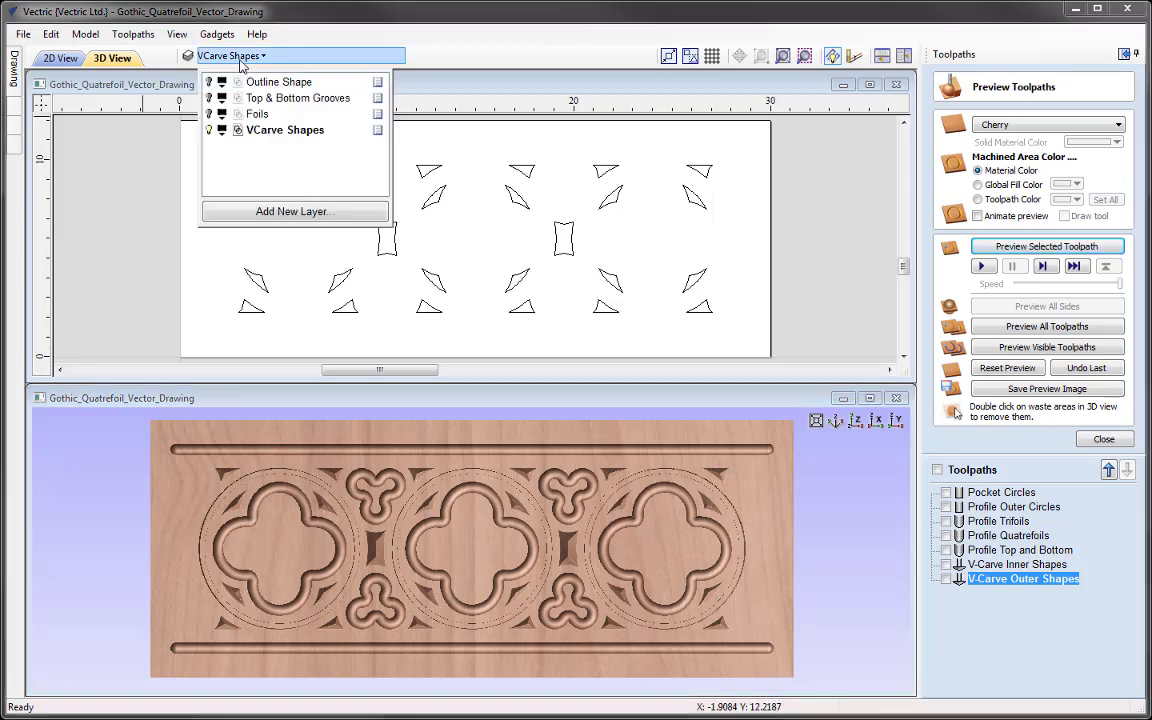
click(209, 131)
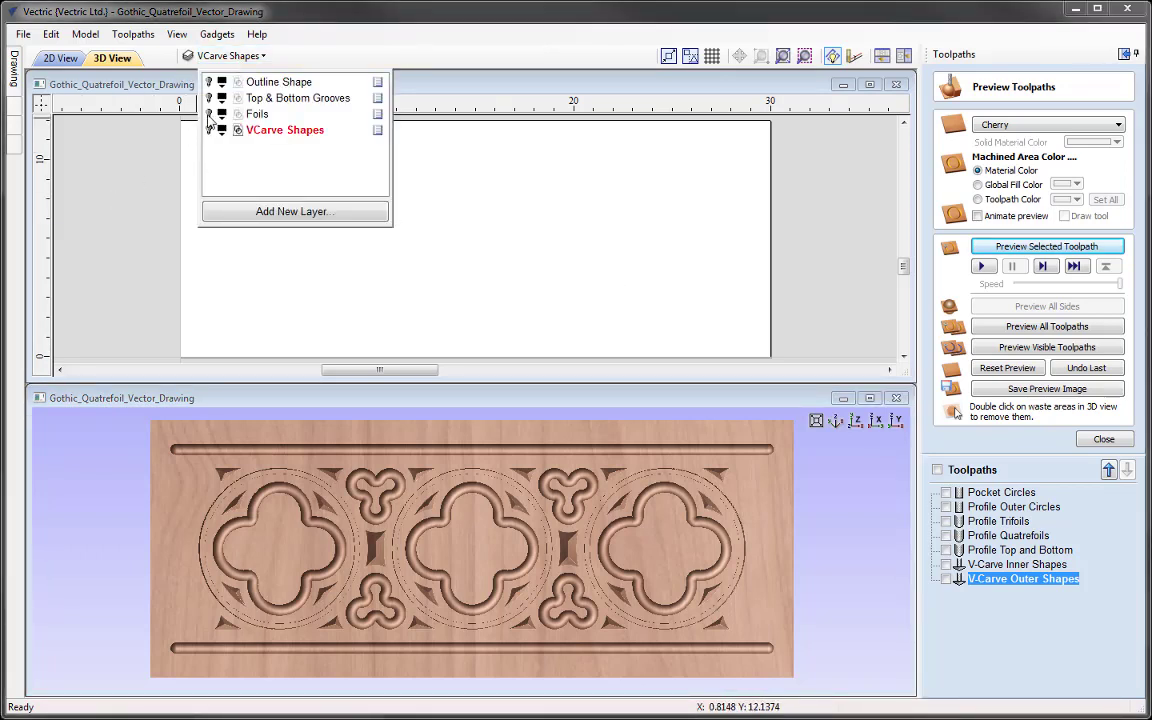
click(209, 114)
click(209, 82)
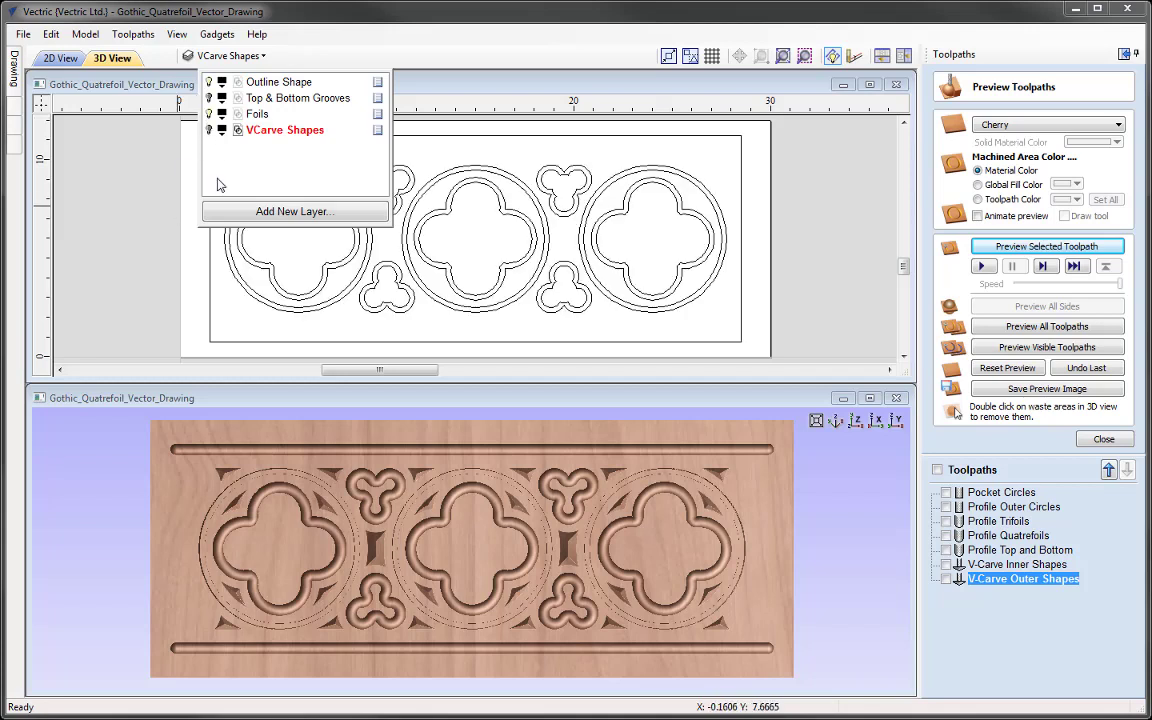
click(274, 86)
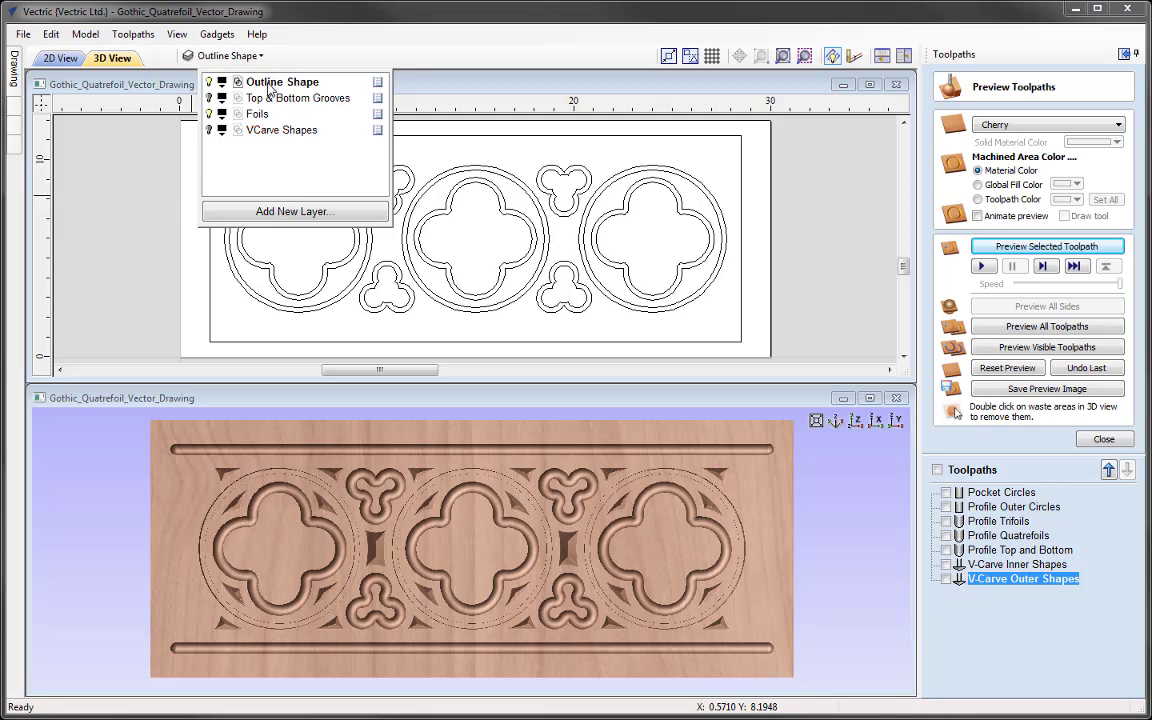
click(195, 310)
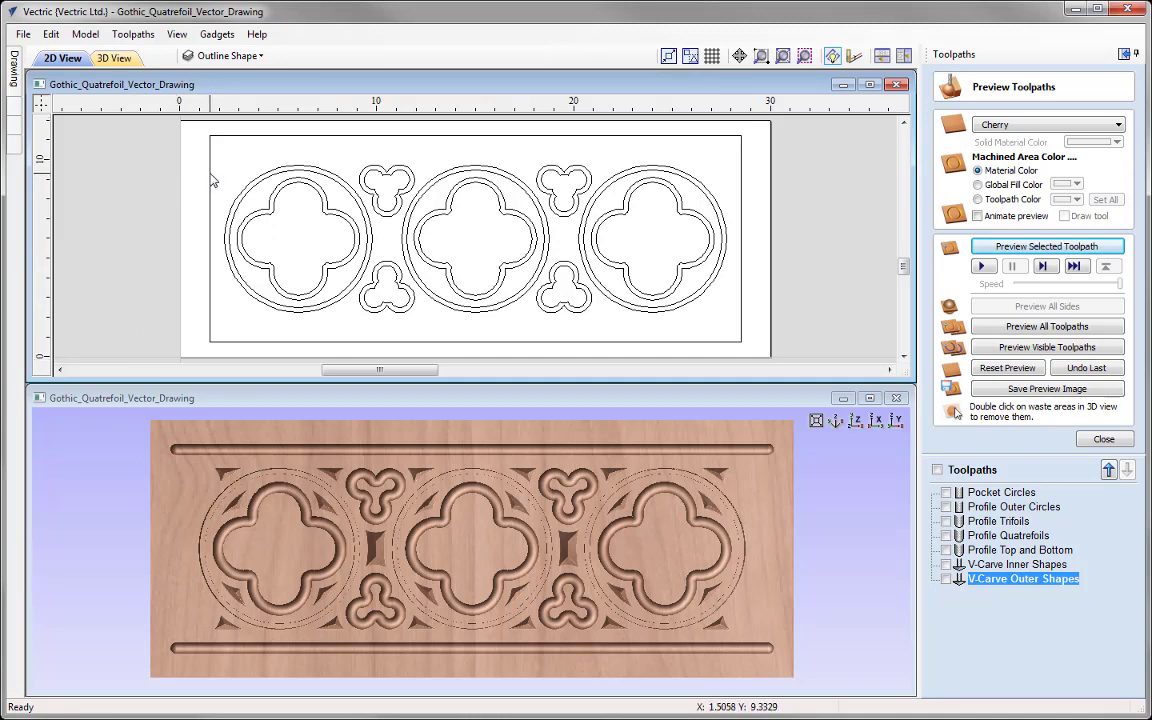
Examine the panel's outer rectangle and the inner foil contours by selecting them one at a time
click(207, 142)
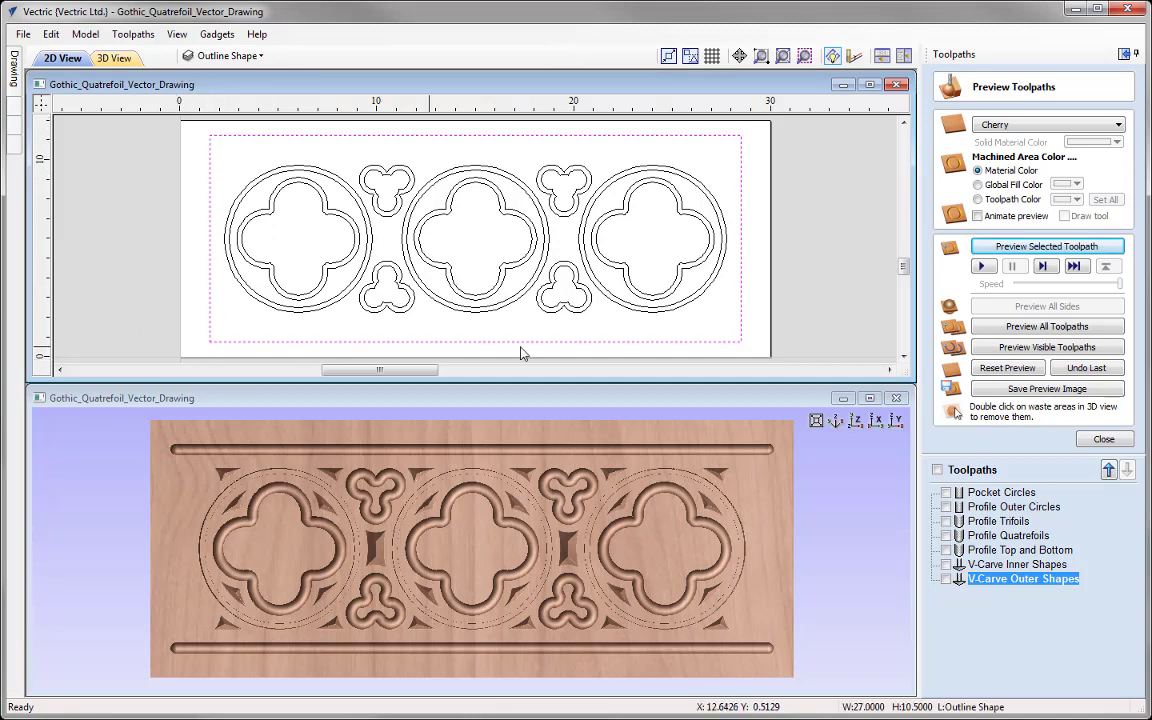
click(292, 181)
click(368, 190)
click(360, 262)
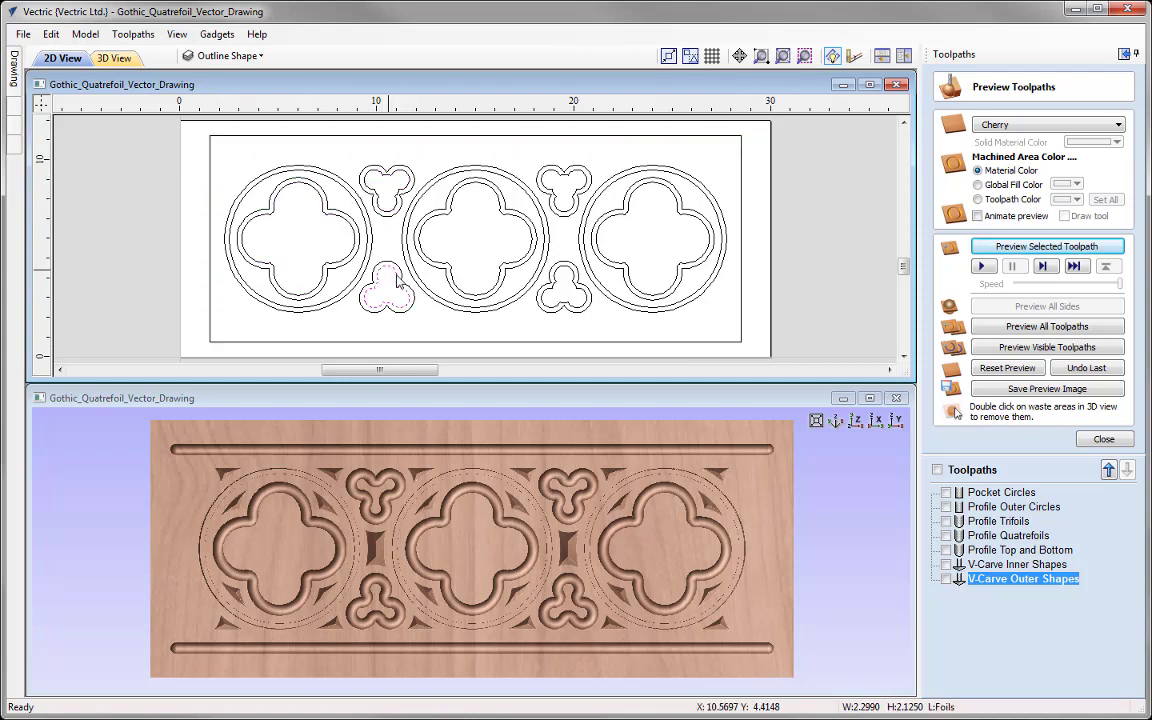
click(574, 199)
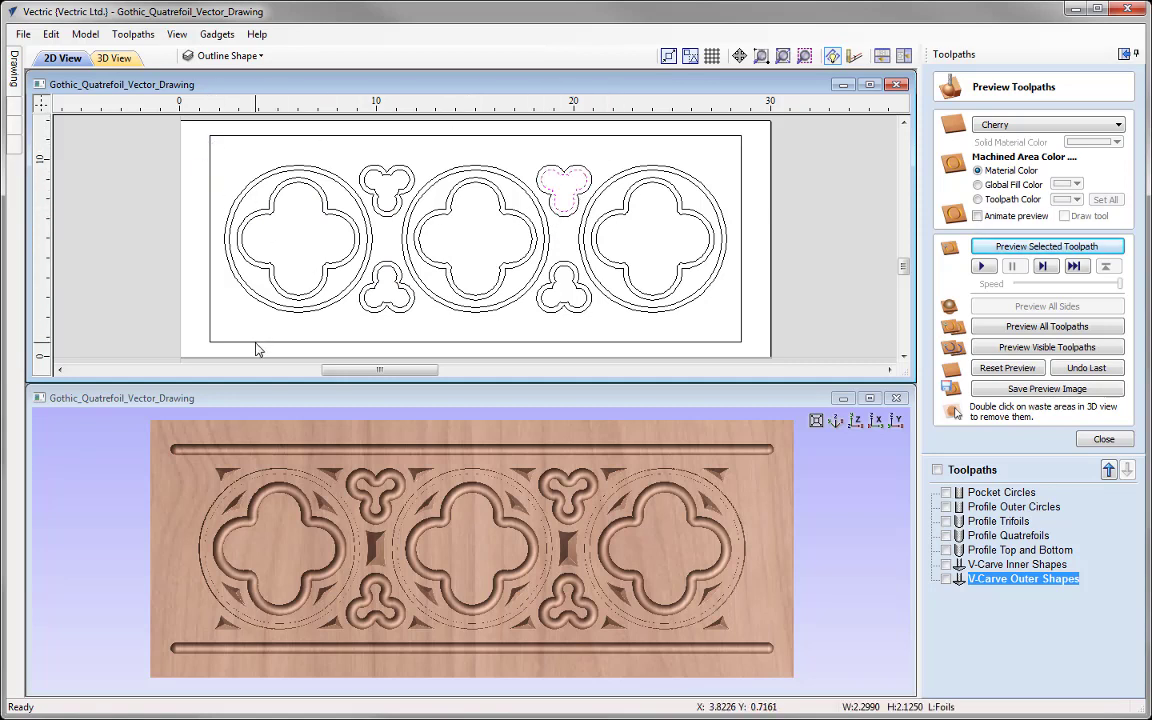
Select the outer rectangle together with the inner contours of all three quatrefoils and all four trefoils
click(214, 141)
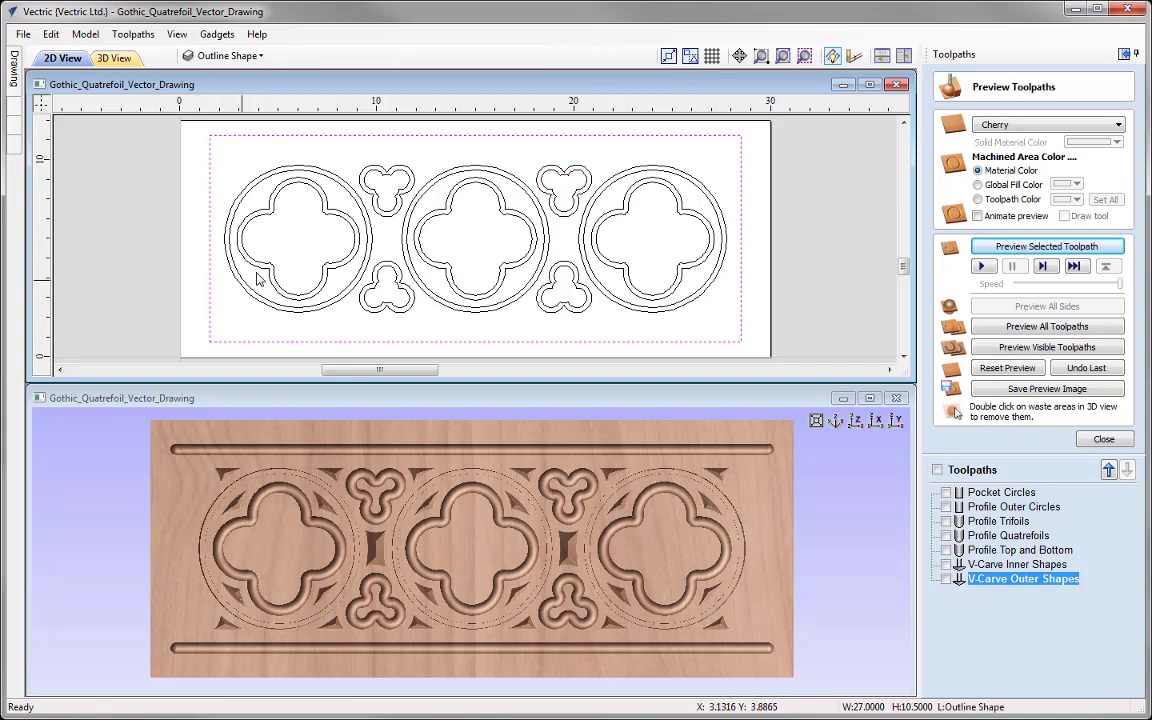
shift+click(240, 205)
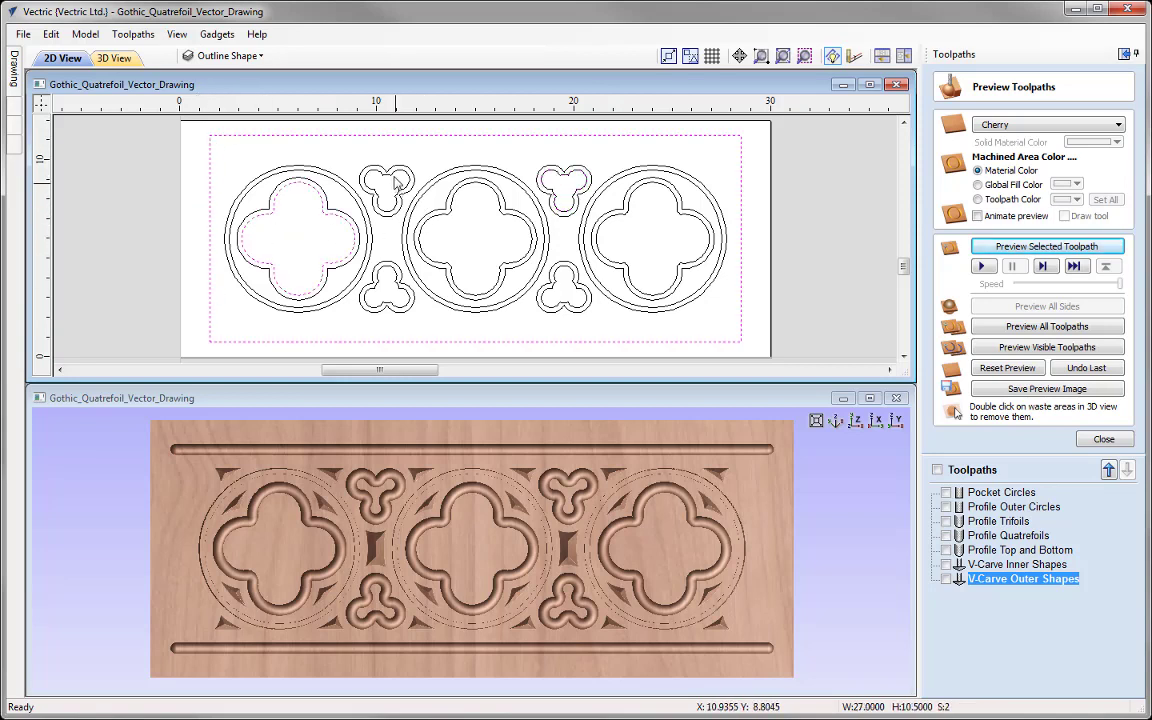
shift+click(363, 176)
shift+click(385, 285)
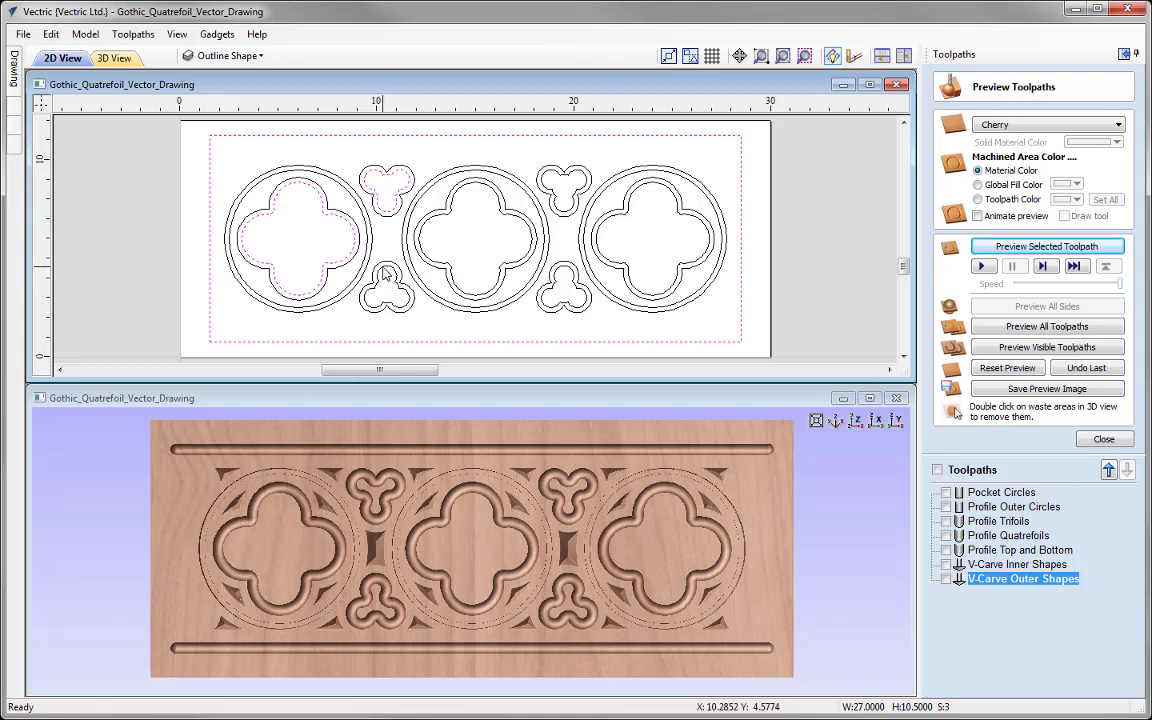
shift+click(425, 260)
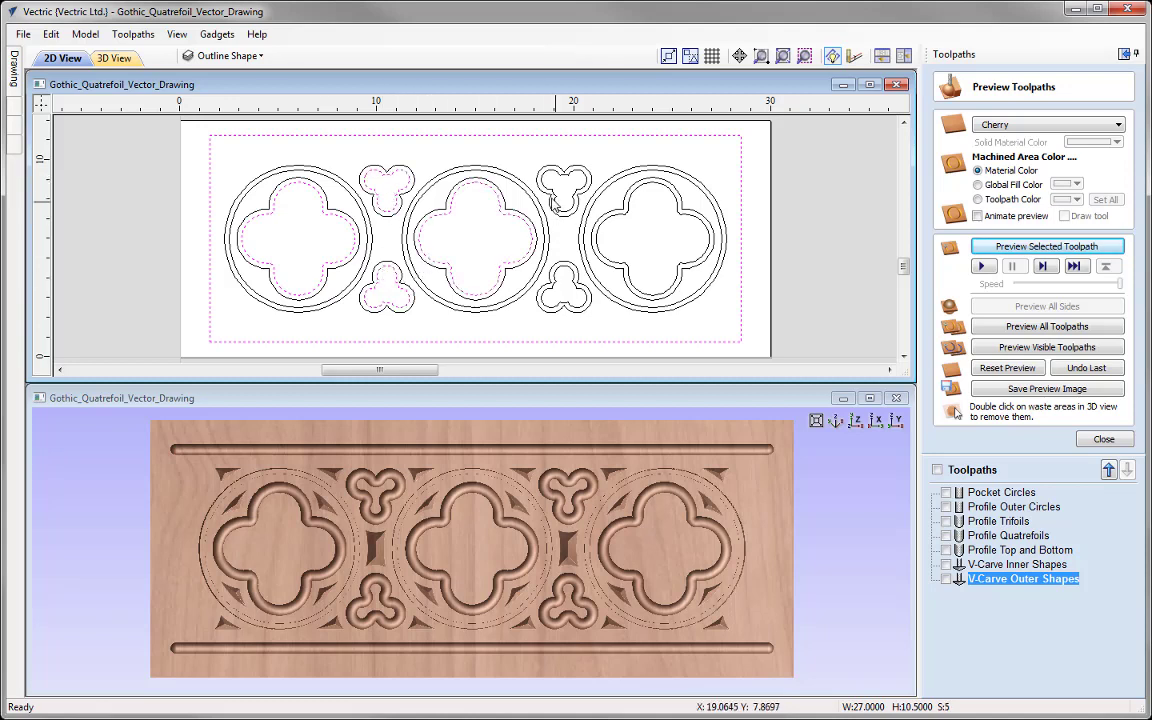
shift+click(560, 170)
shift+click(563, 277)
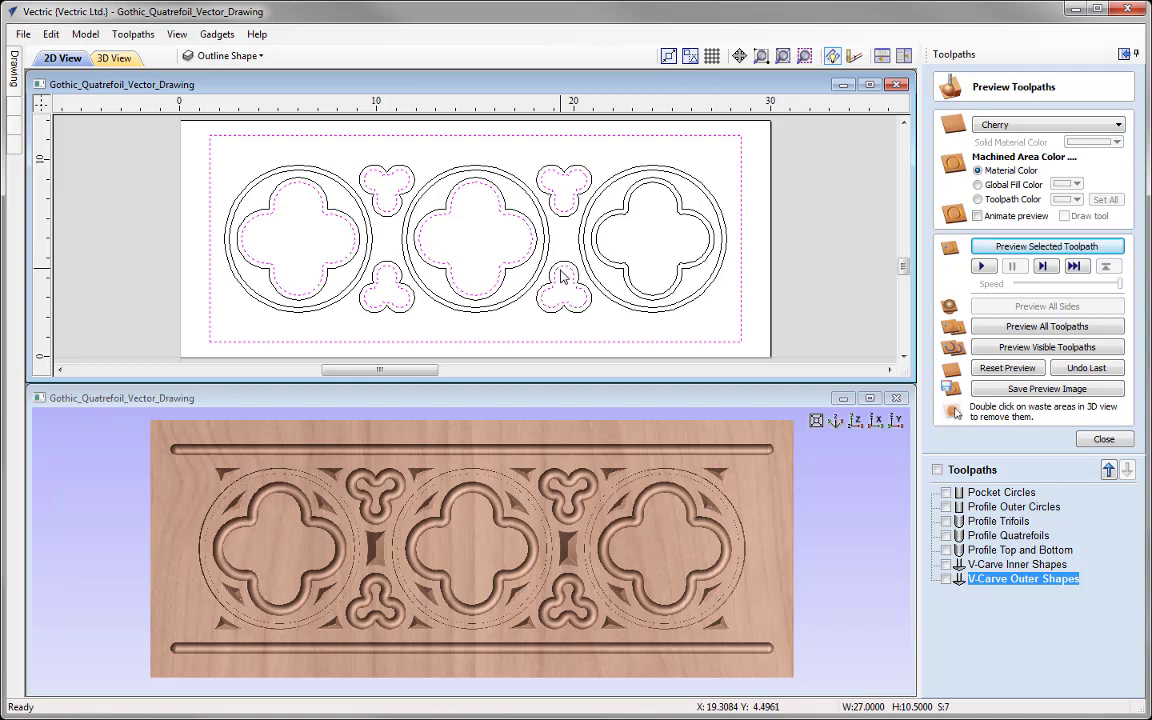
shift+click(601, 258)
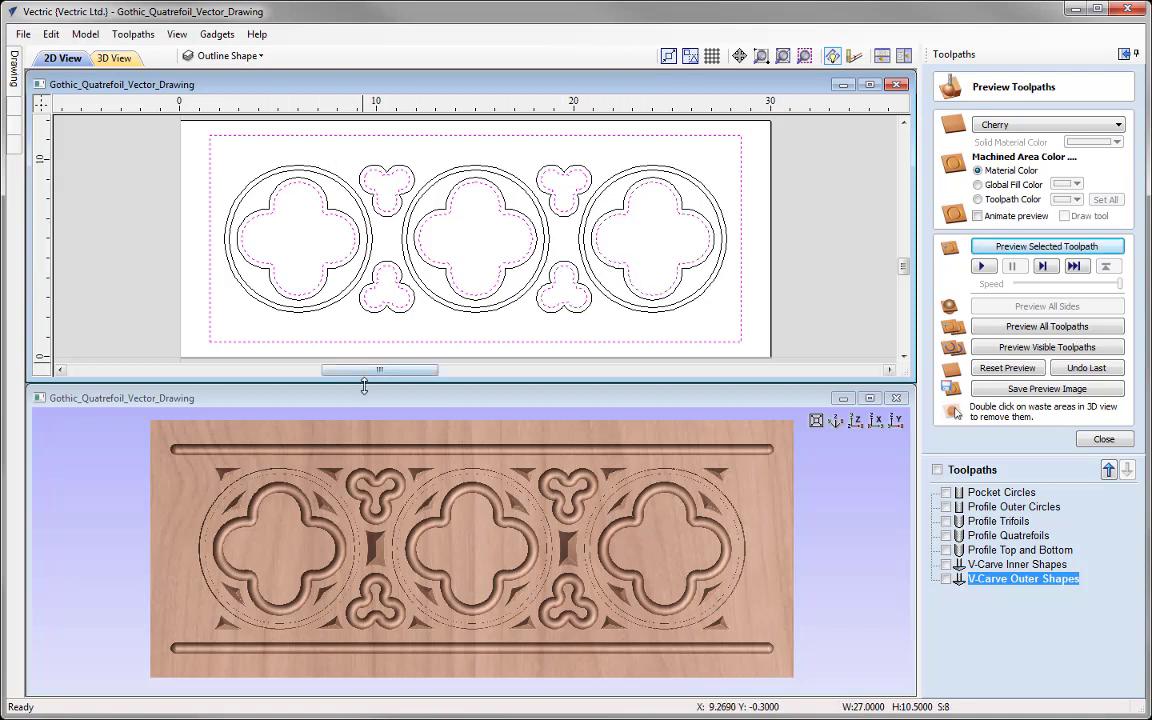
Start a 2D profile toolpath on the selected outline and foil contours with a 1-inch cut depth and the End Mill (0.25 inch)
click(1103, 439)
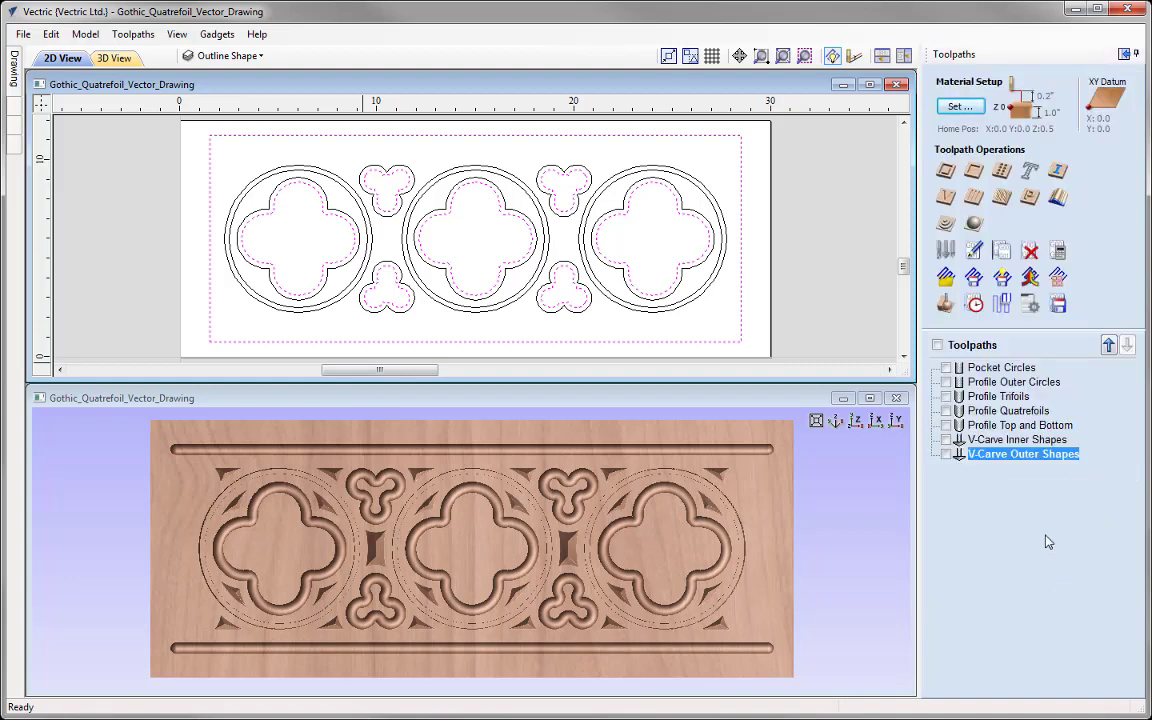
click(946, 197)
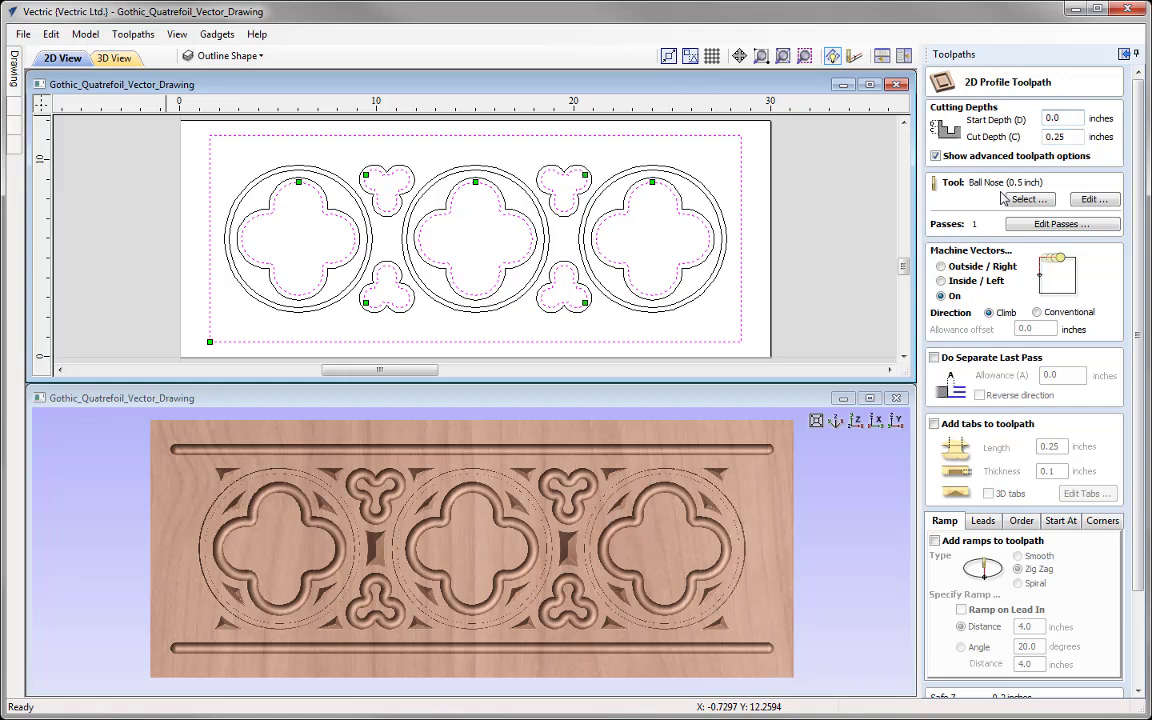
click(1064, 137)
text(2)
click(1028, 200)
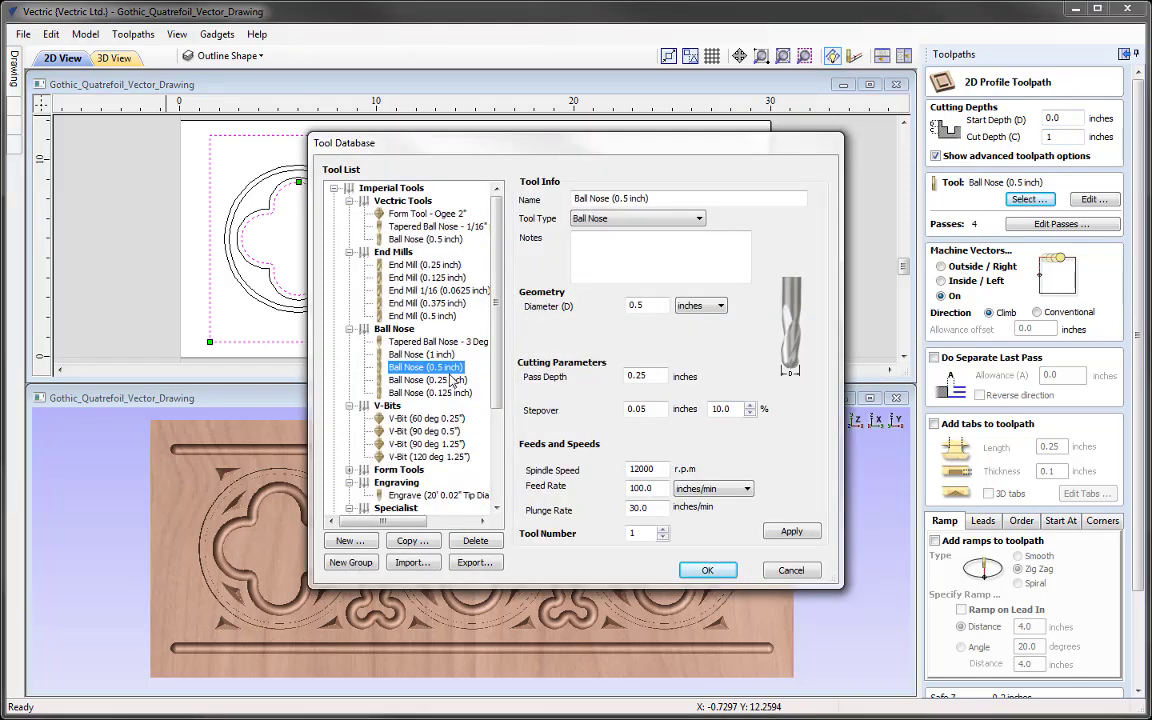
click(424, 265)
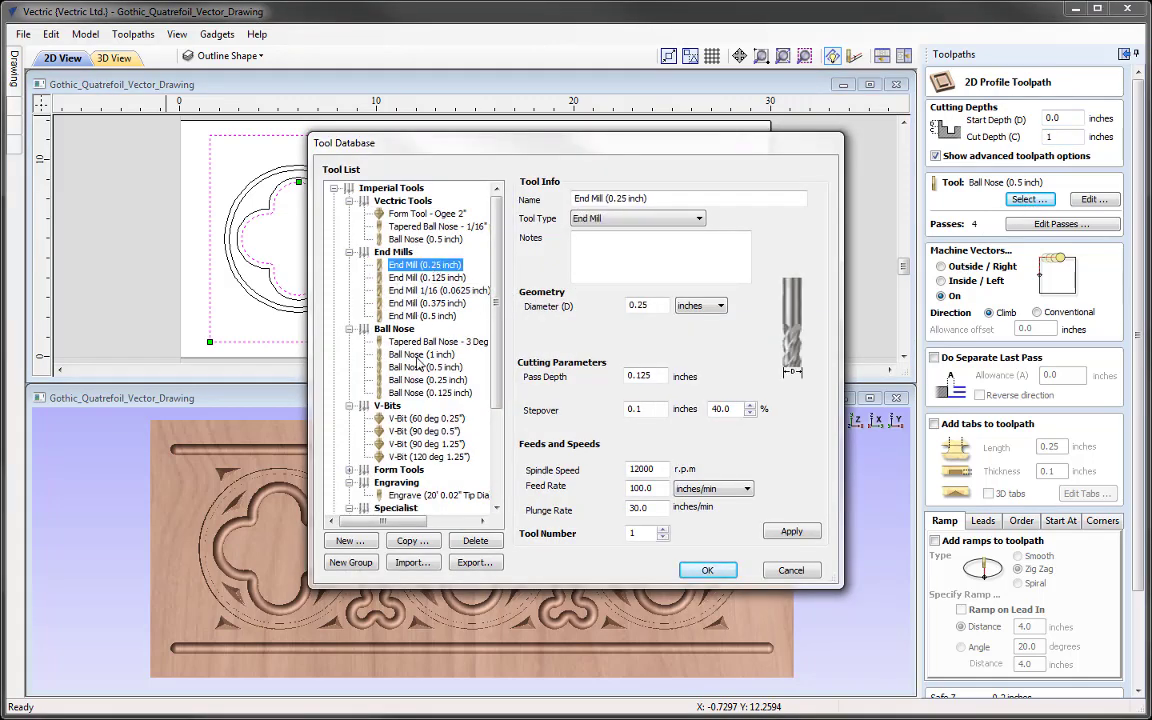
click(711, 571)
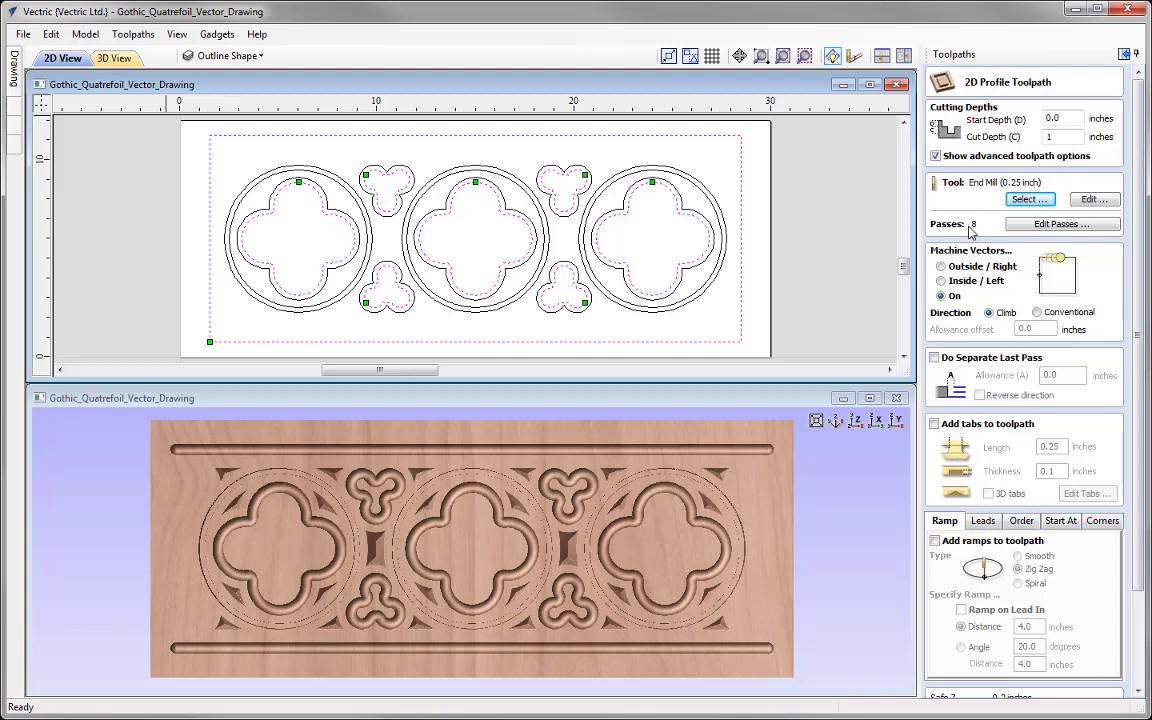
Increase the 0.25-inch end mill's pass depth for this toolpath so that the 1-inch cut takes four passes
click(1092, 199)
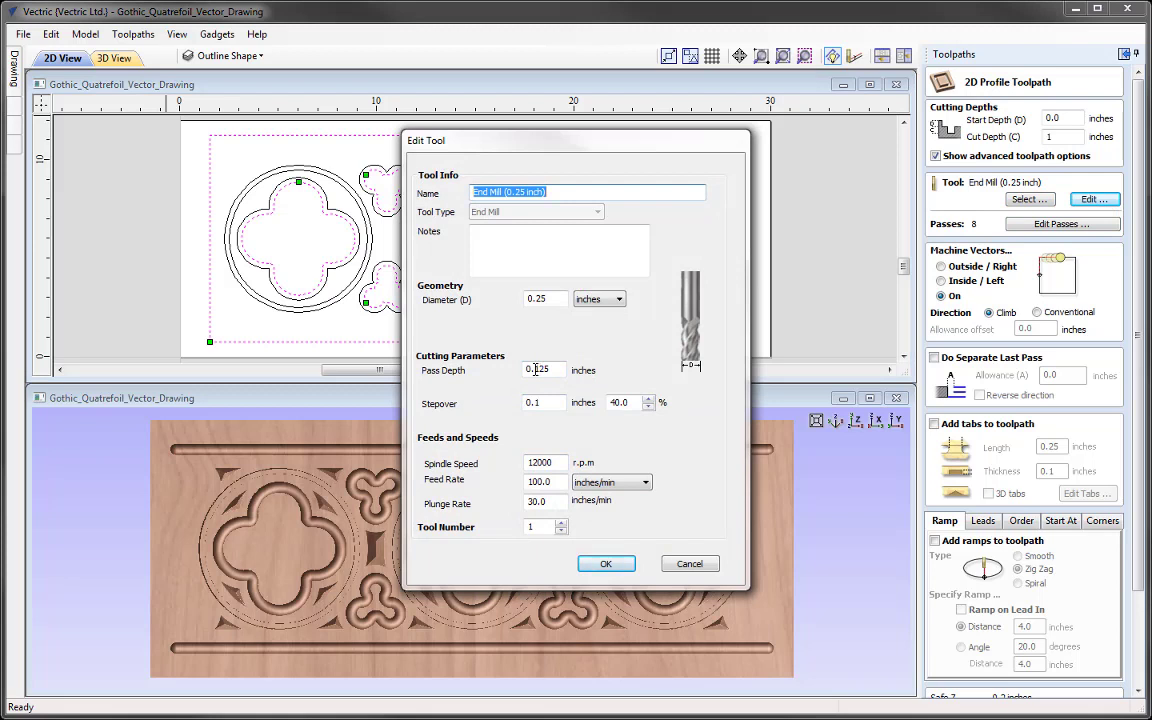
drag(536, 369, 574, 349)
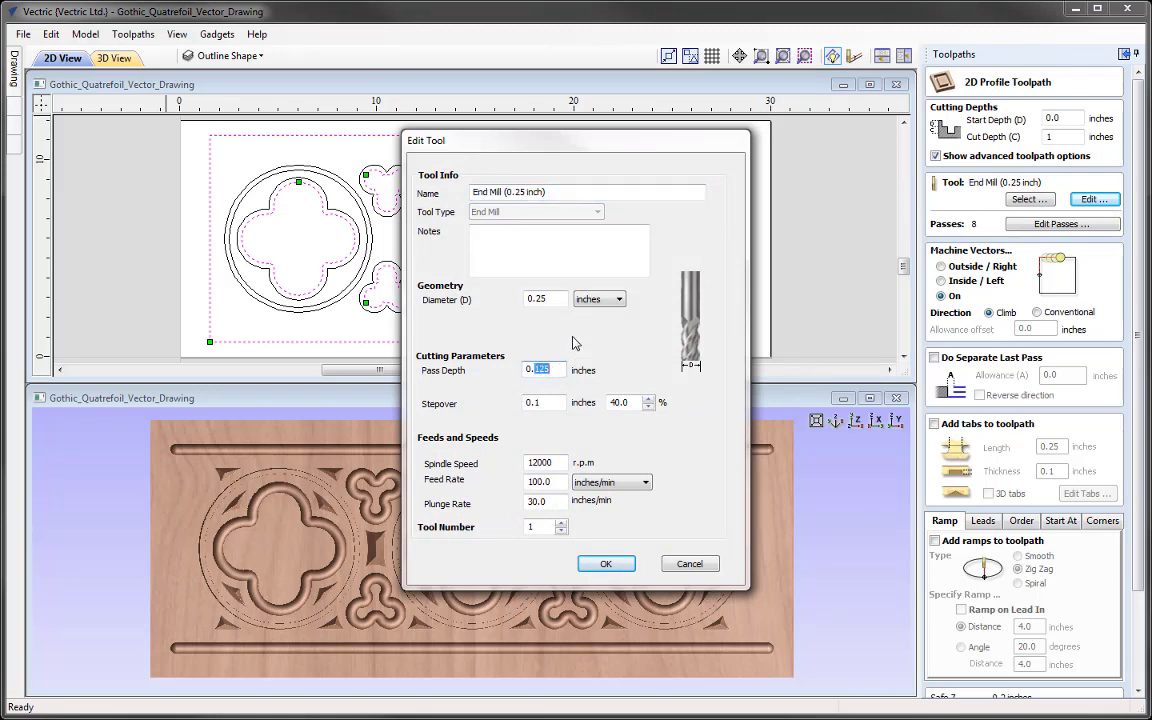
text(2)
click(605, 565)
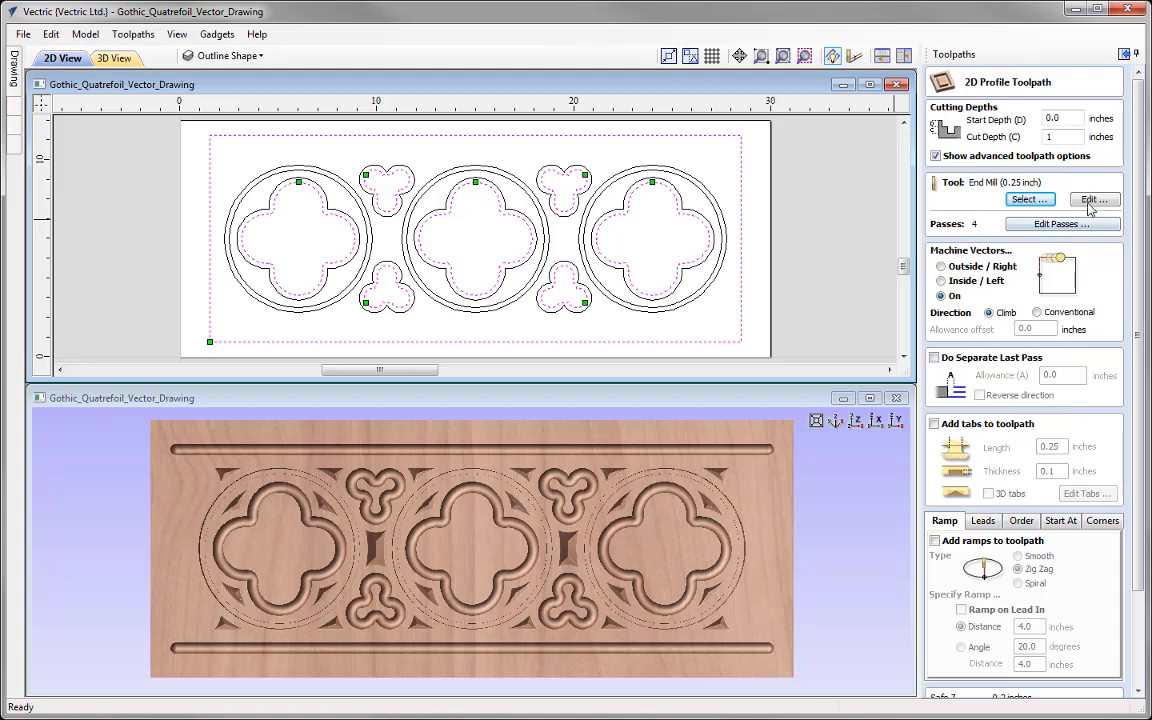
Check the stored cutting parameters of the End Mill (0.25 inch) in the tool database and leave without changes
click(1026, 200)
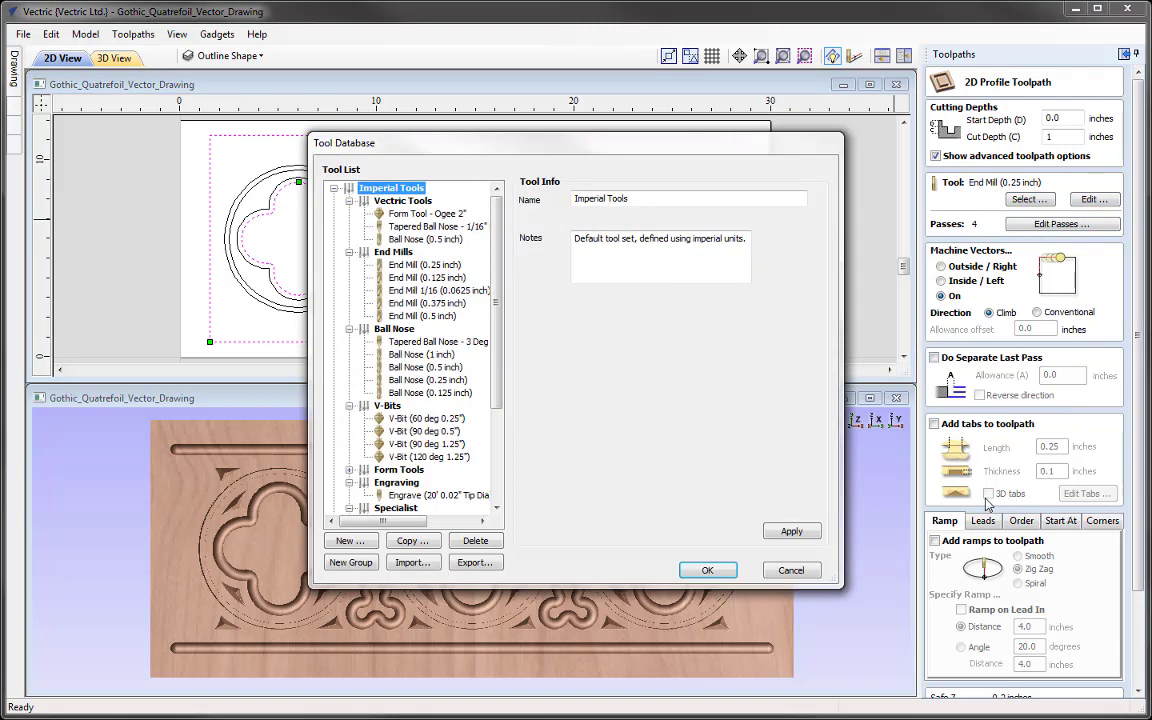
click(438, 265)
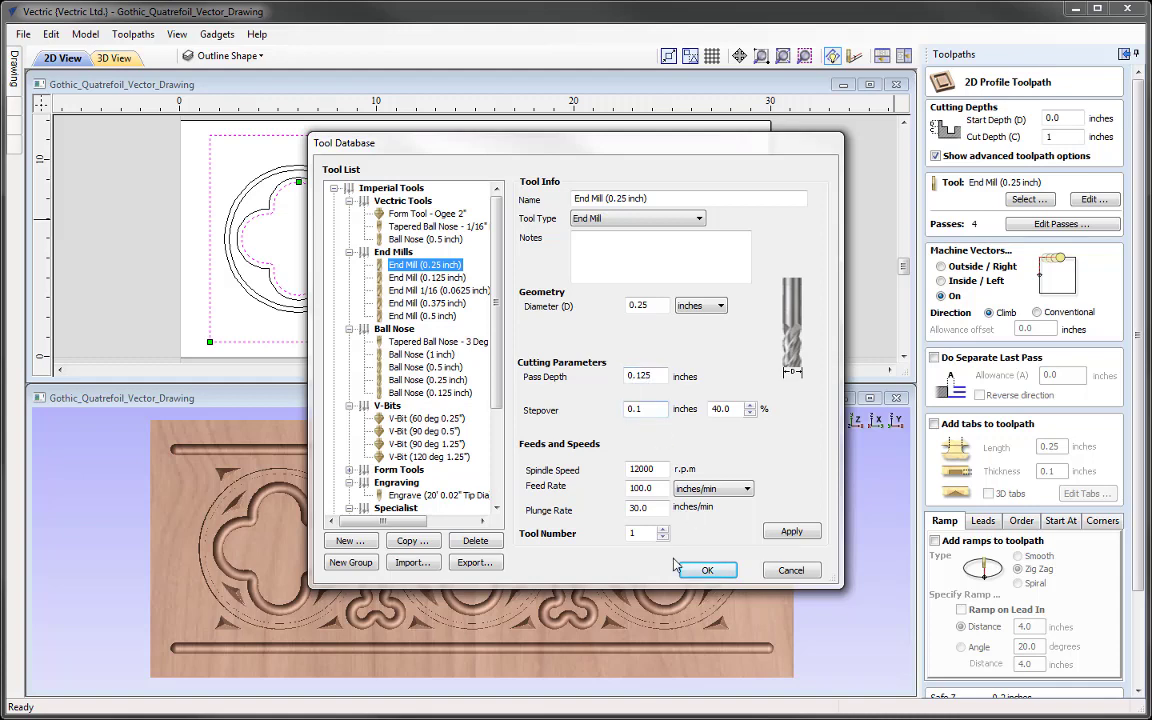
click(795, 570)
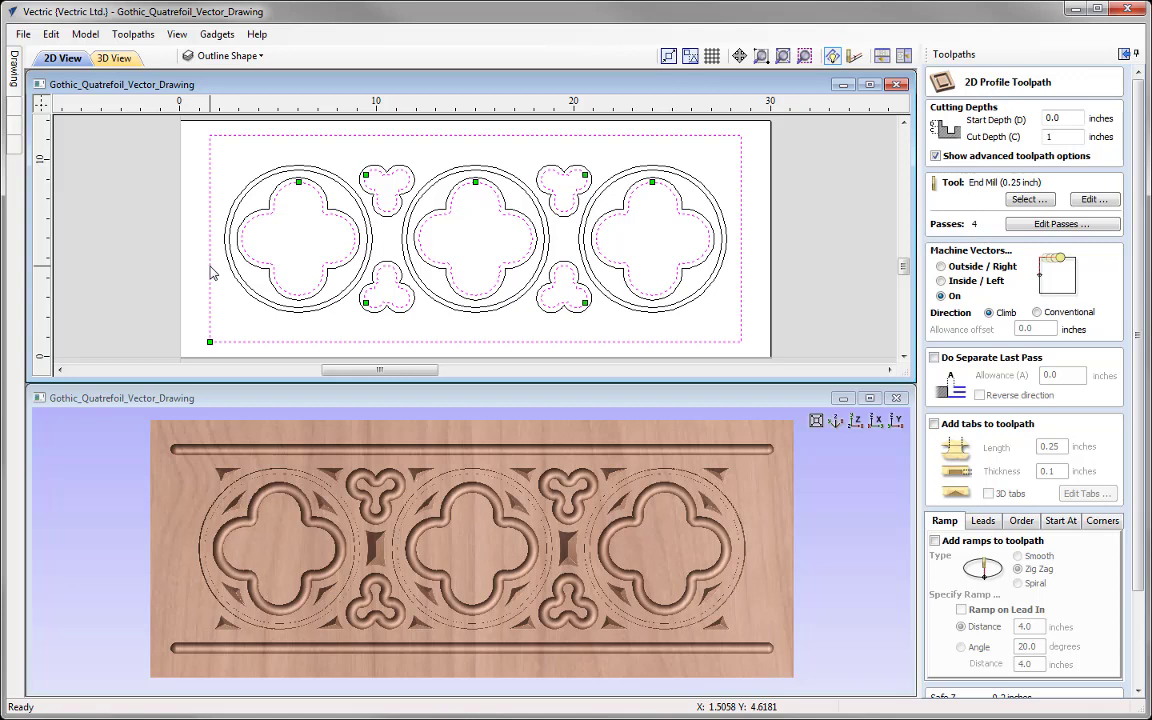
Set the profile to machine Outside / Right of the vectors and add circular leads to it
click(947, 267)
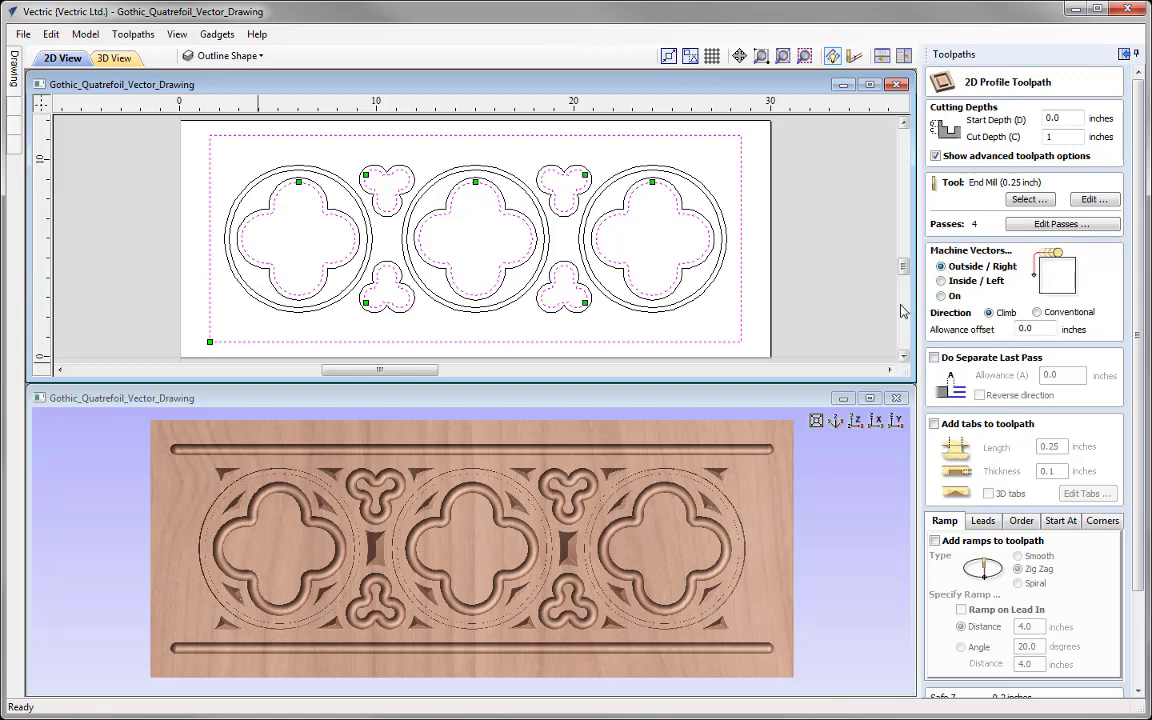
scroll(1130, 470, down, 3)
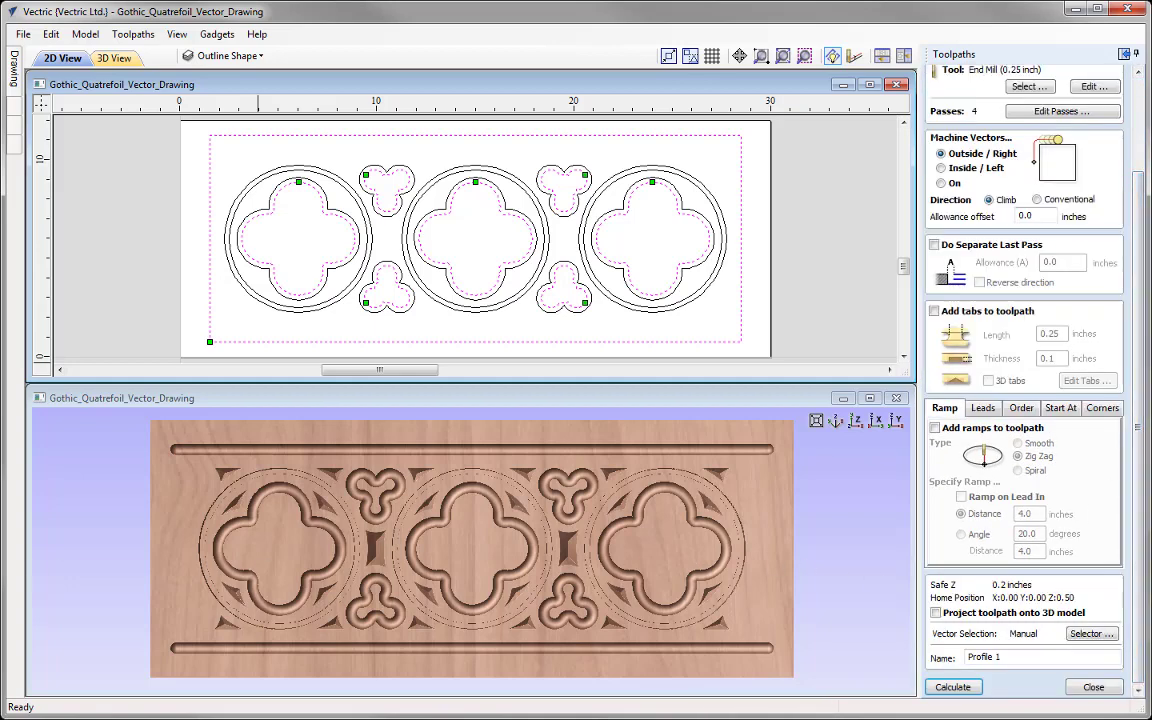
click(983, 408)
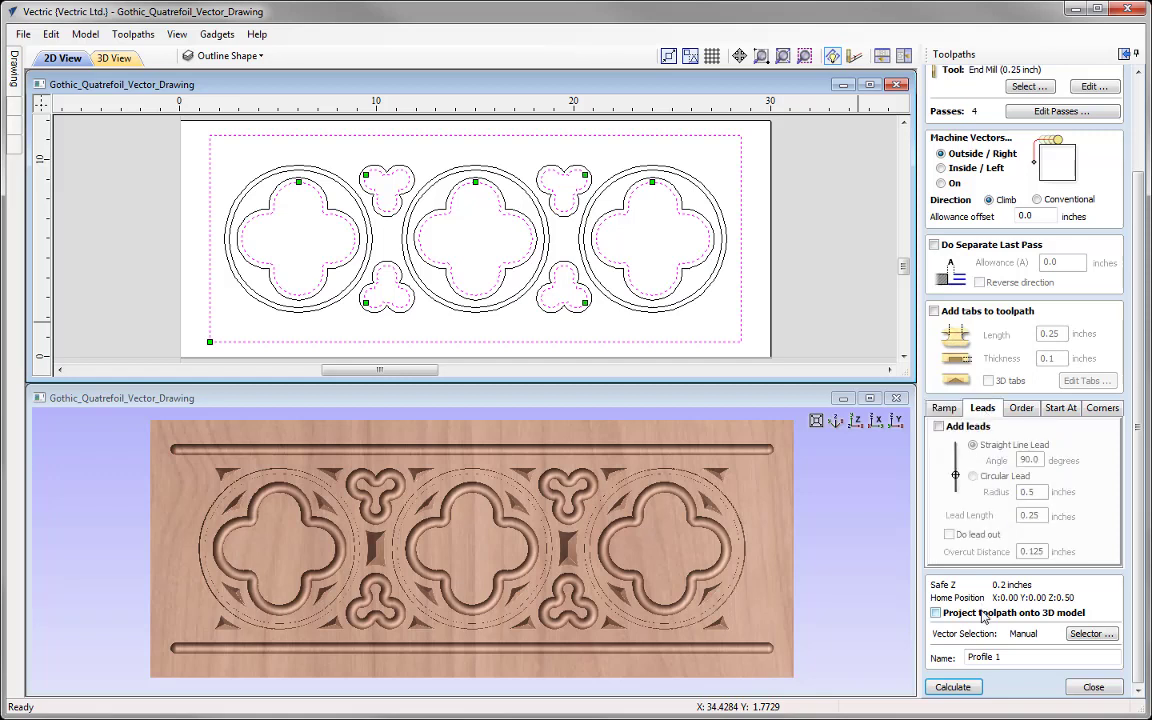
click(951, 426)
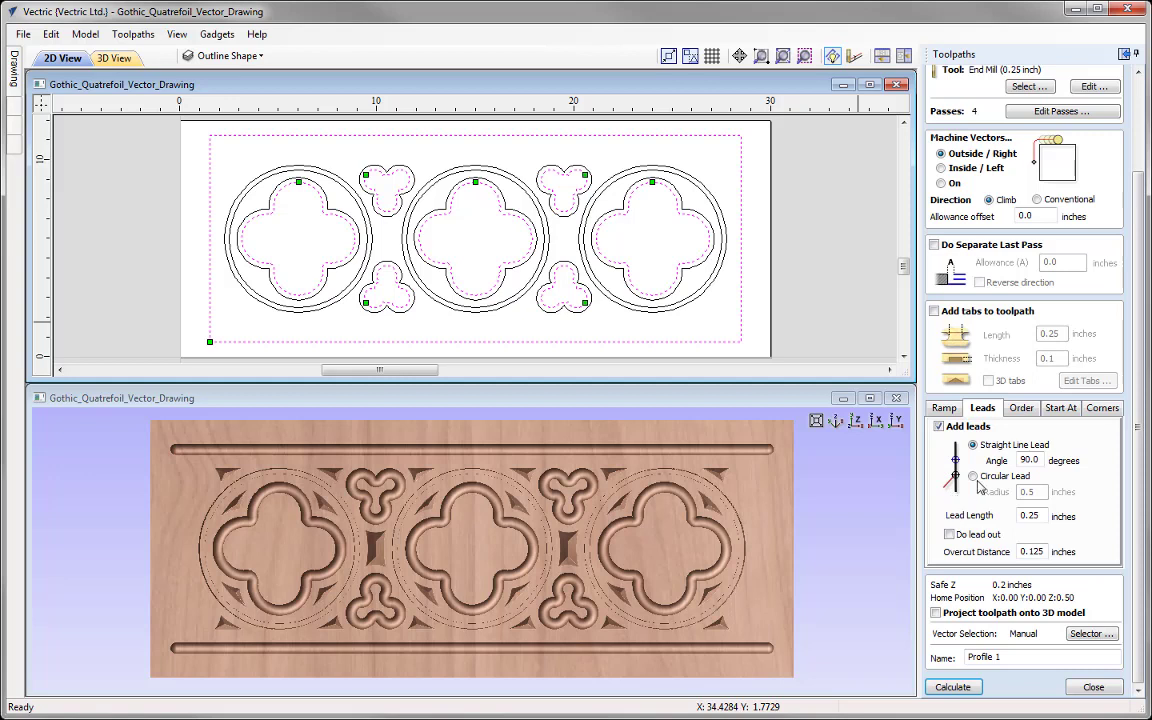
click(973, 477)
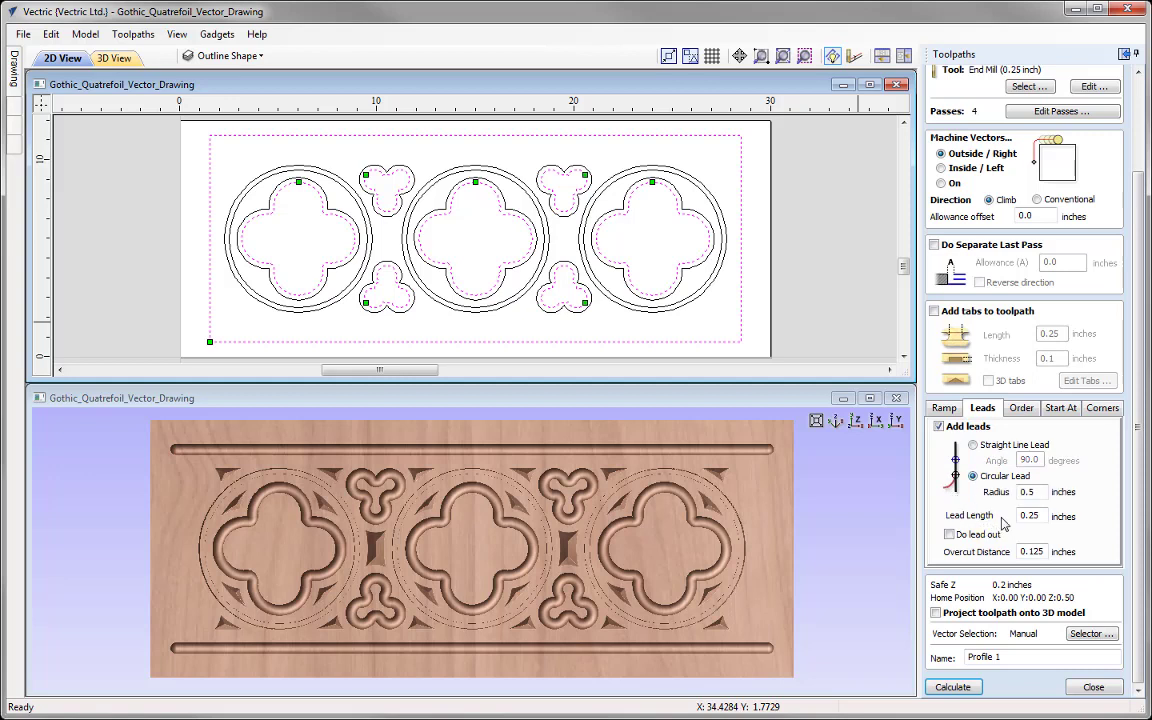
Set a 1-inch lead radius, 0.5-inch lead length, and lead out with 0.25-inch overcut, then calculate the toolpath as Profile Cutout
double_click(1038, 491)
text(1)
key(Tab)
text(0.5)
click(949, 535)
drag(1028, 551, 1071, 553)
text(2)
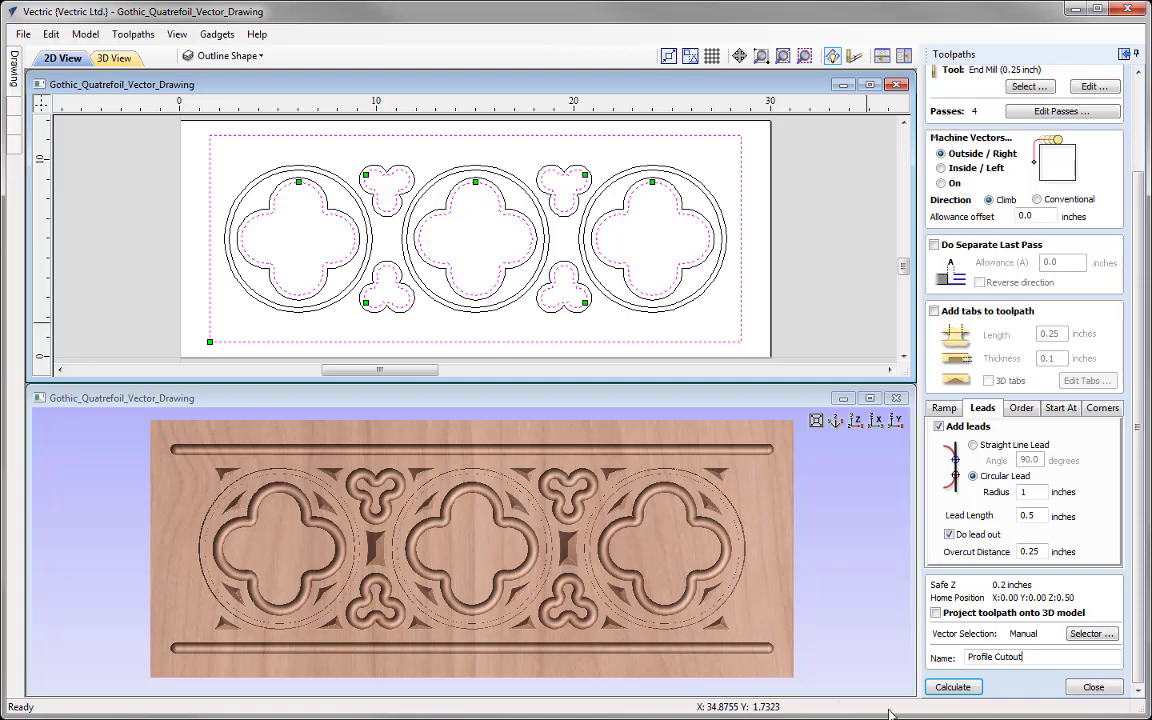
click(956, 689)
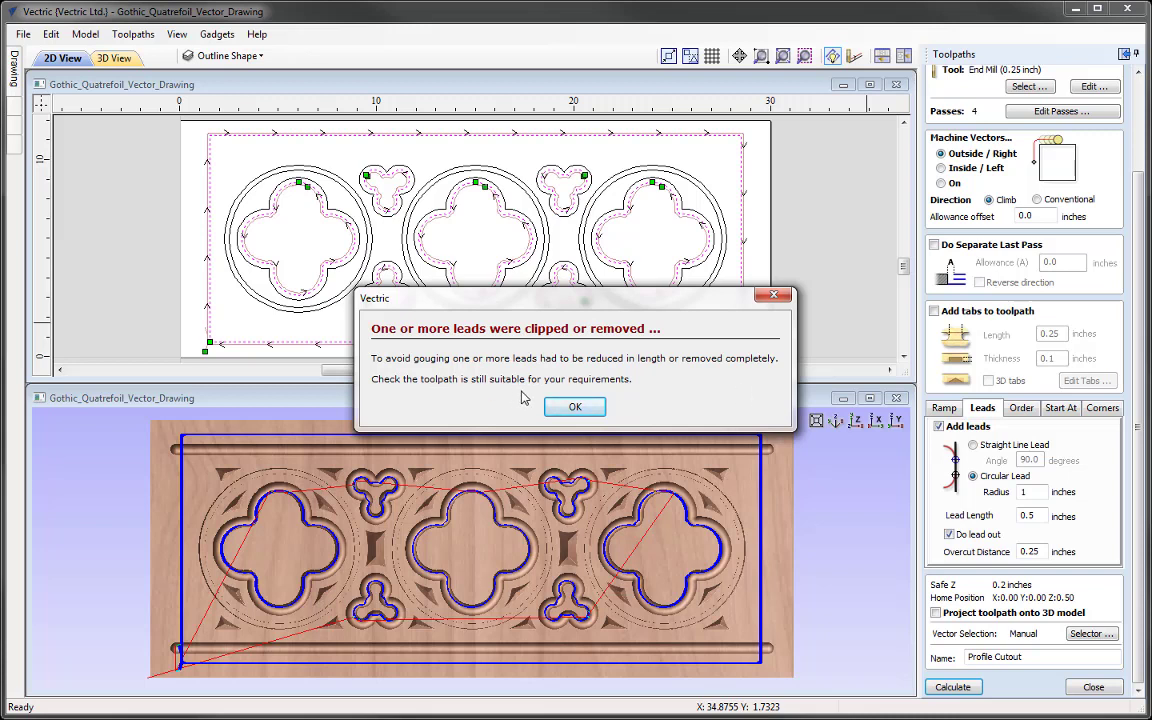
click(584, 406)
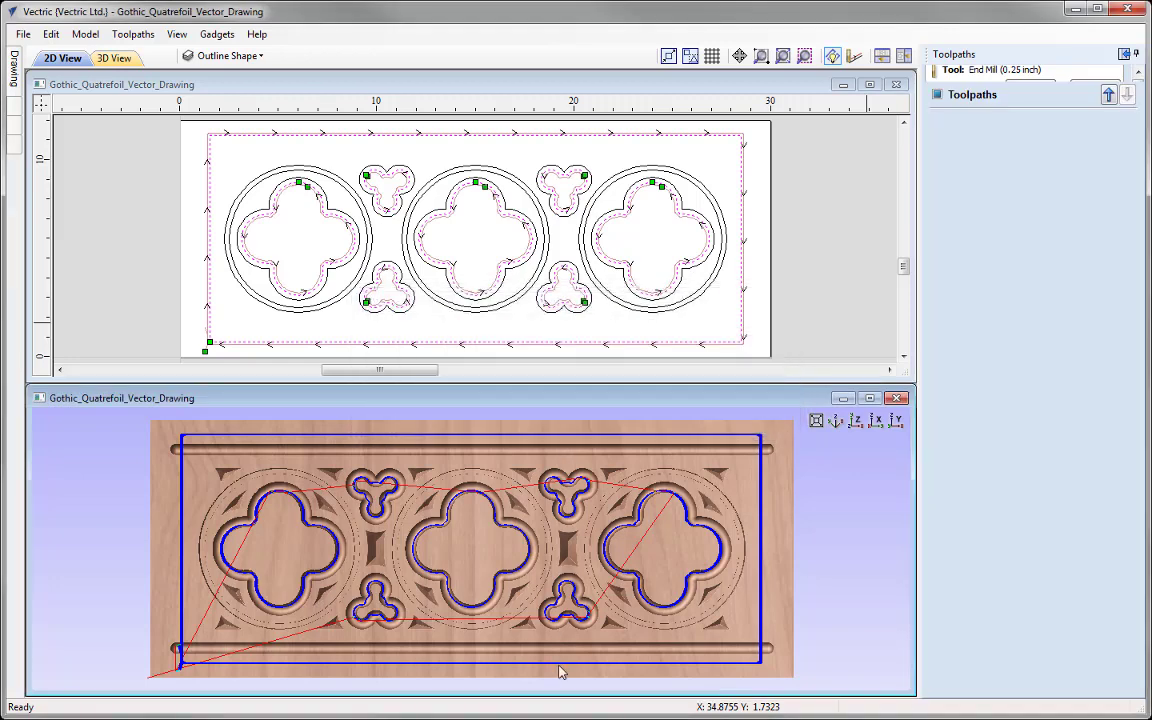
Enable the animated preview and examine the cutout's lead-in and lead-out near the panel's lower-left corner in the maximized 3D view
click(871, 399)
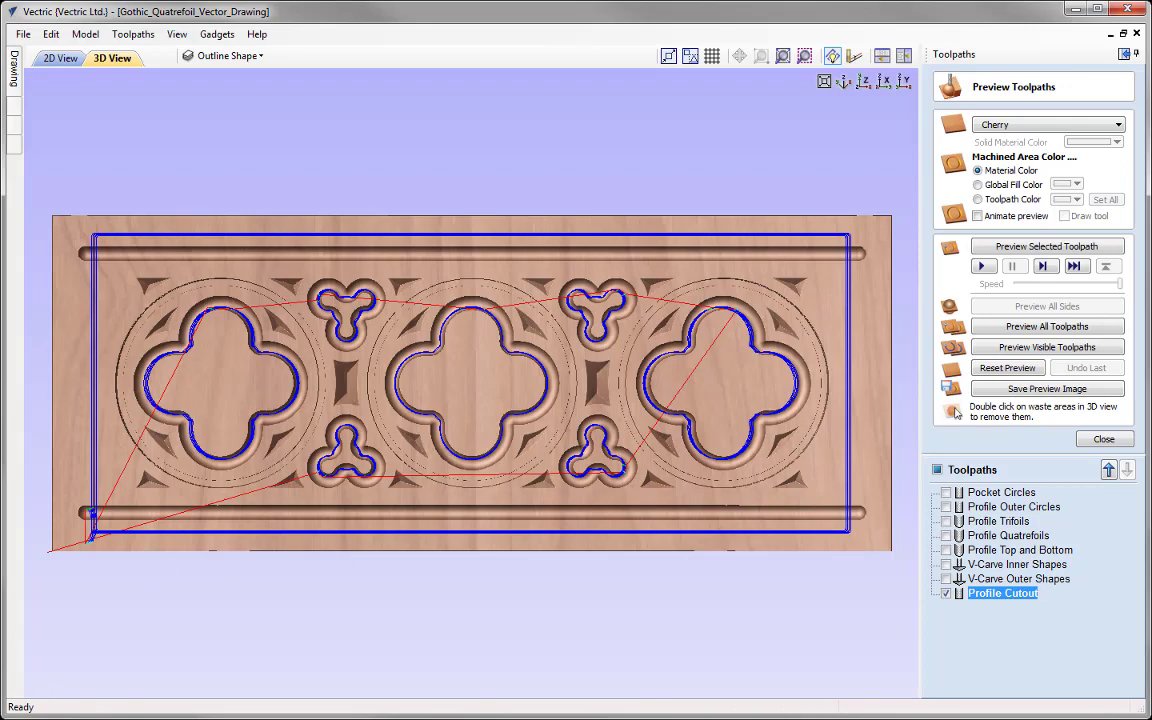
click(977, 215)
middle_drag(175, 645, 436, 583)
scroll(436, 583, up, 5)
scroll(496, 465, down, 2)
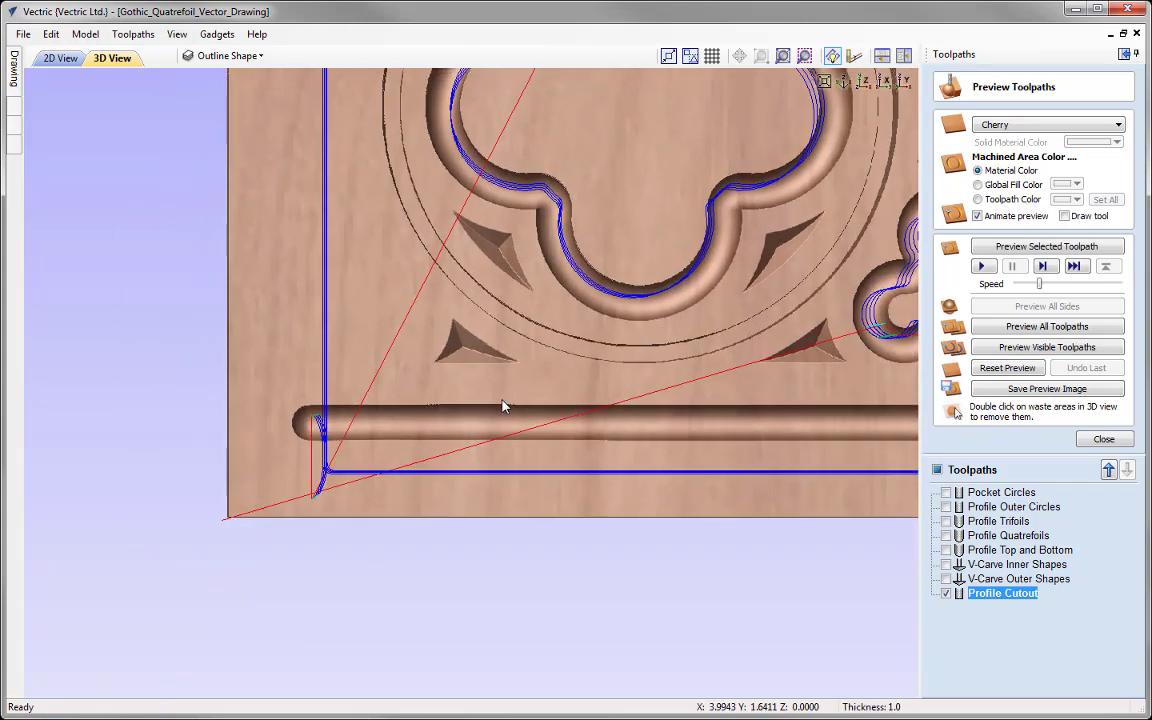
scroll(399, 540, up, 3)
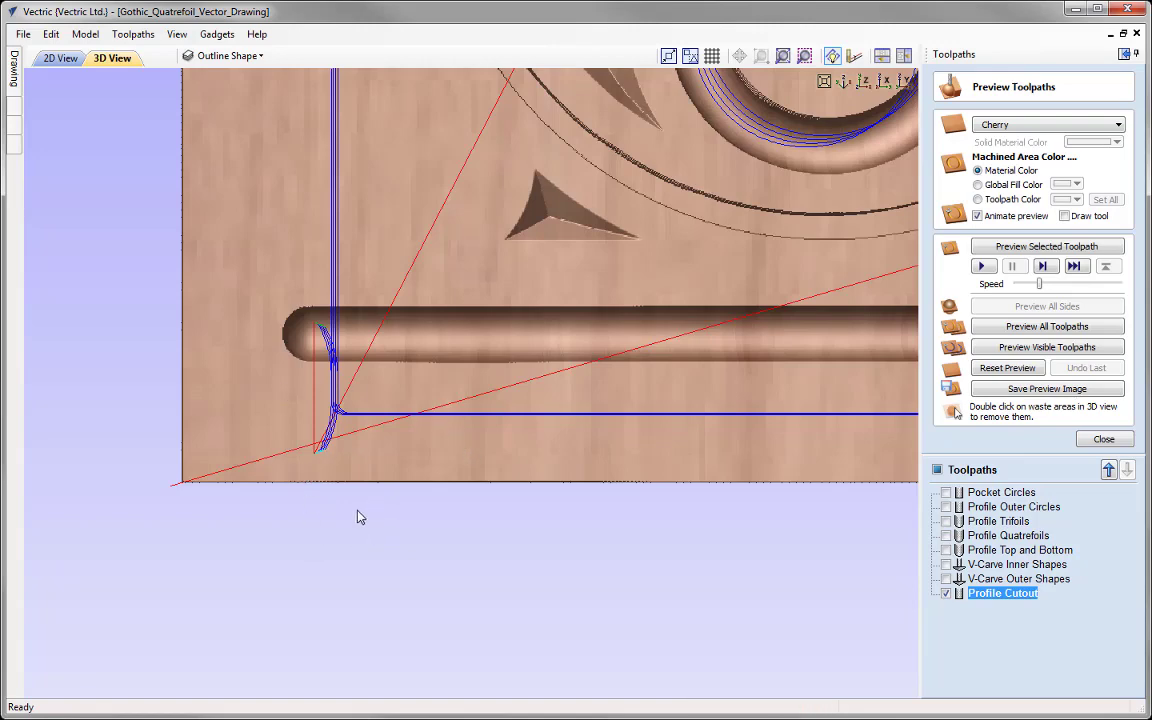
click(865, 85)
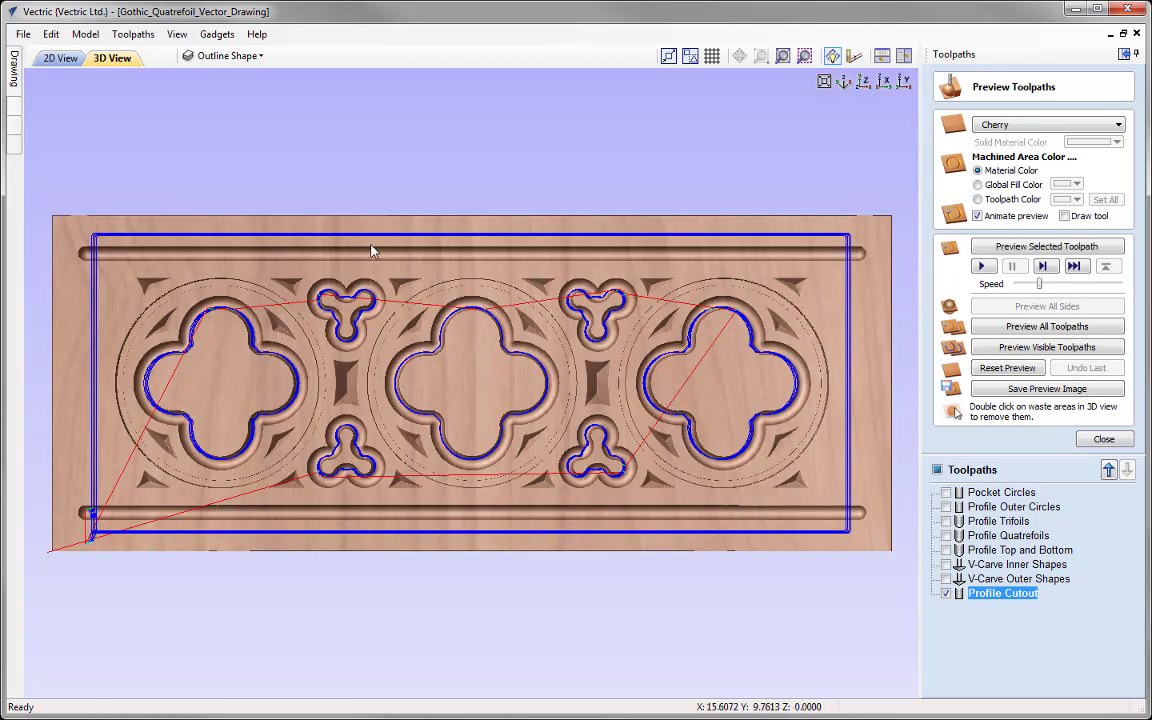
With Profile Cutout hidden in the 2D view, insert a point midway along the outer rectangle's left edge and make it the start point
click(62, 58)
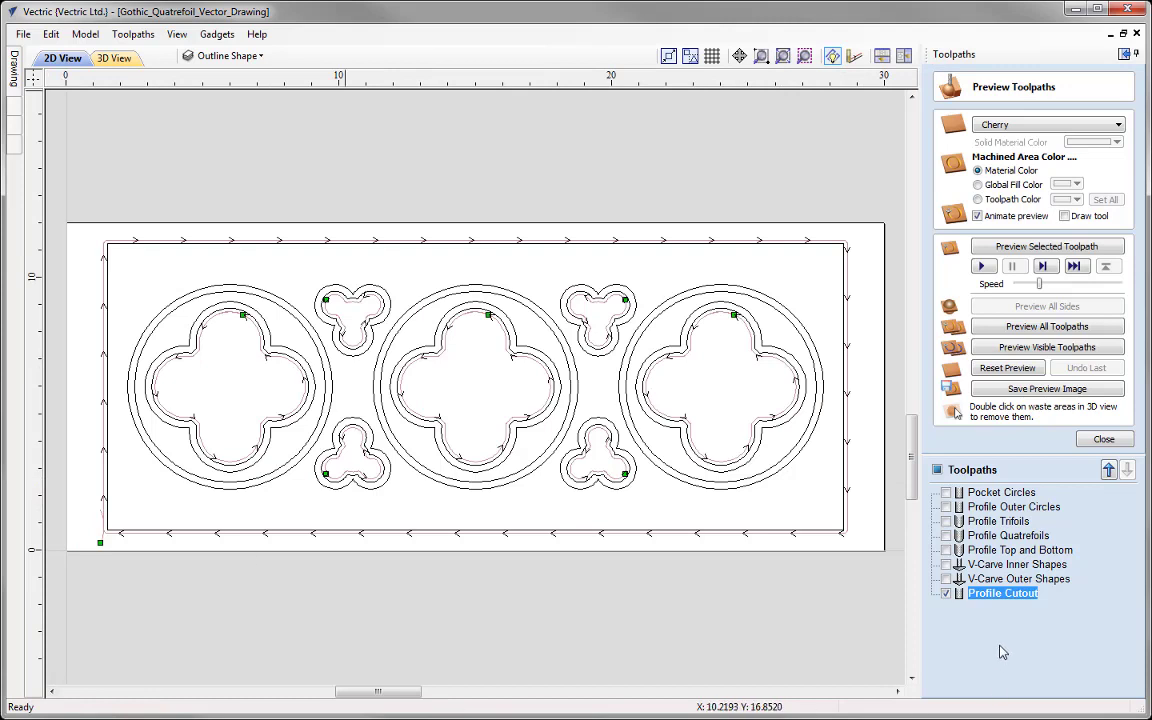
click(945, 593)
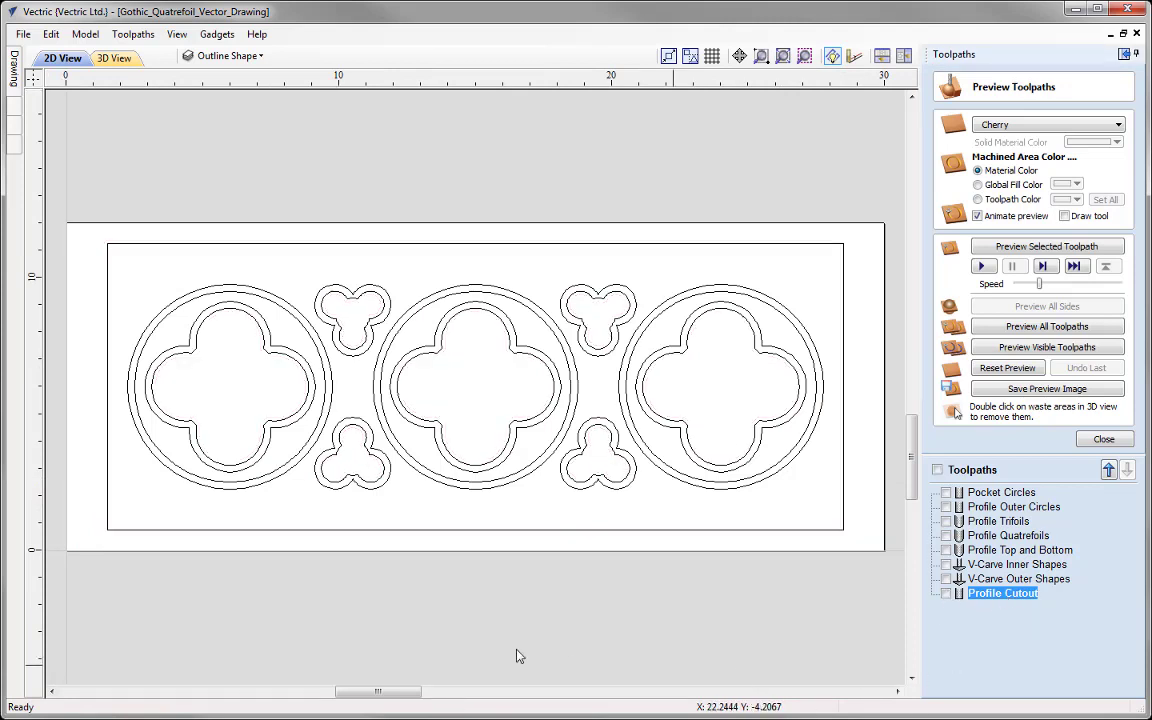
click(612, 530)
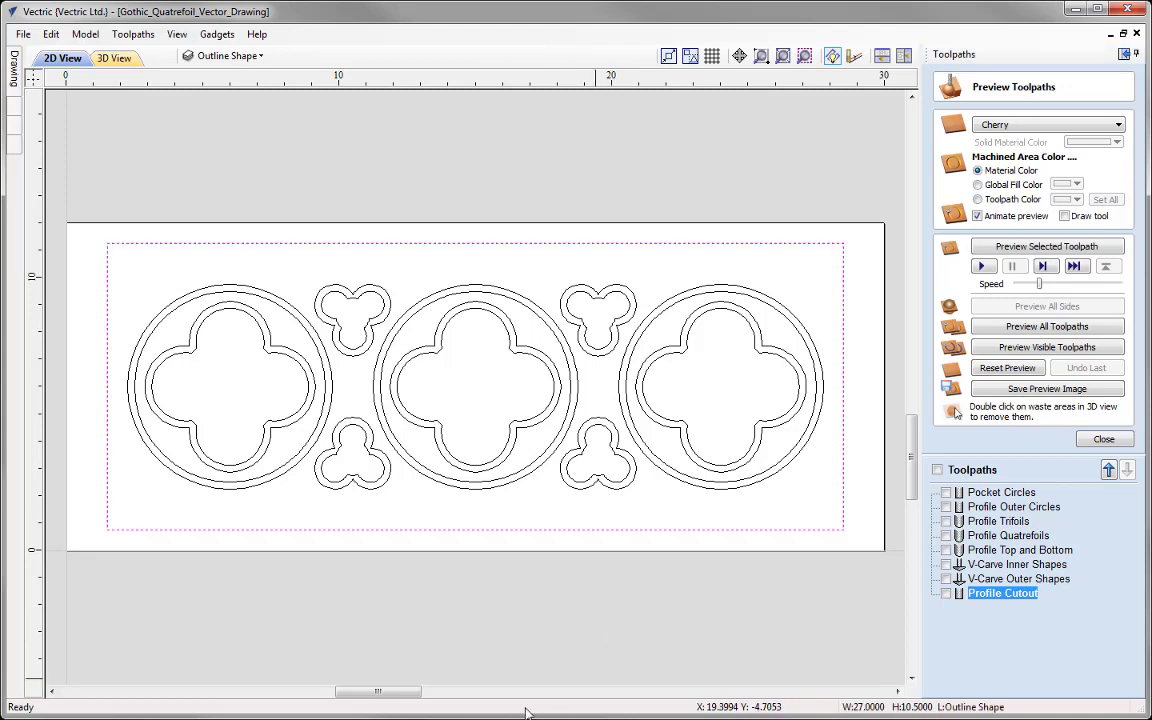
key(n)
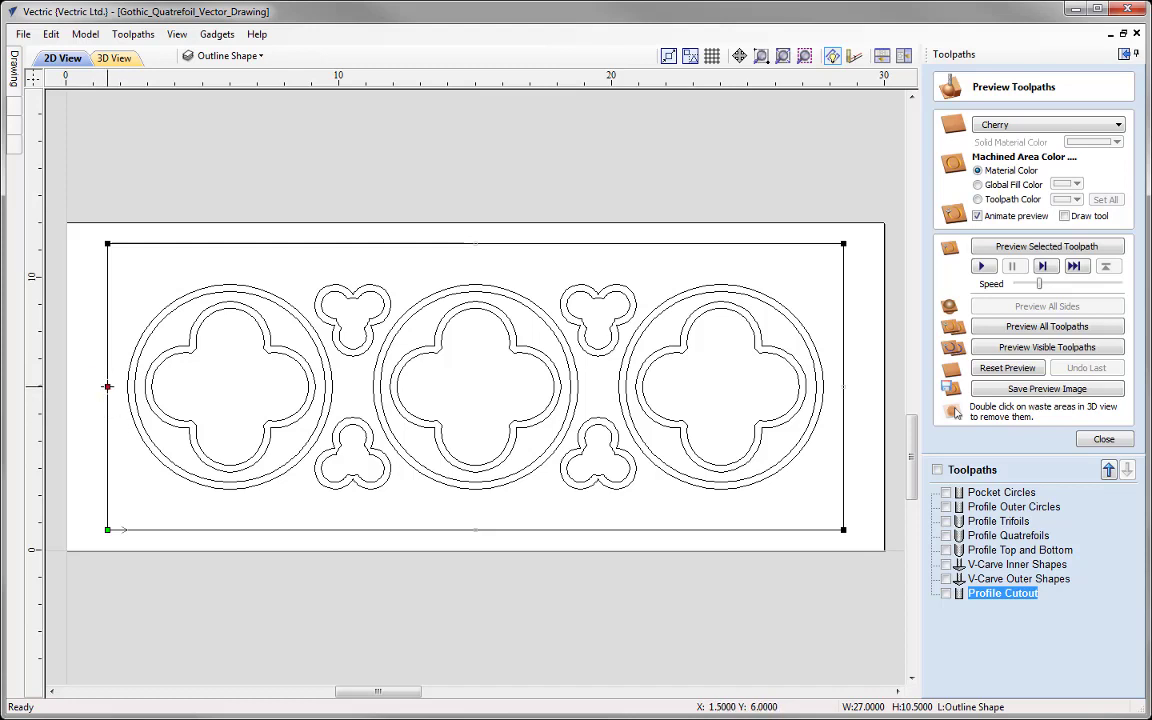
right_click(107, 386)
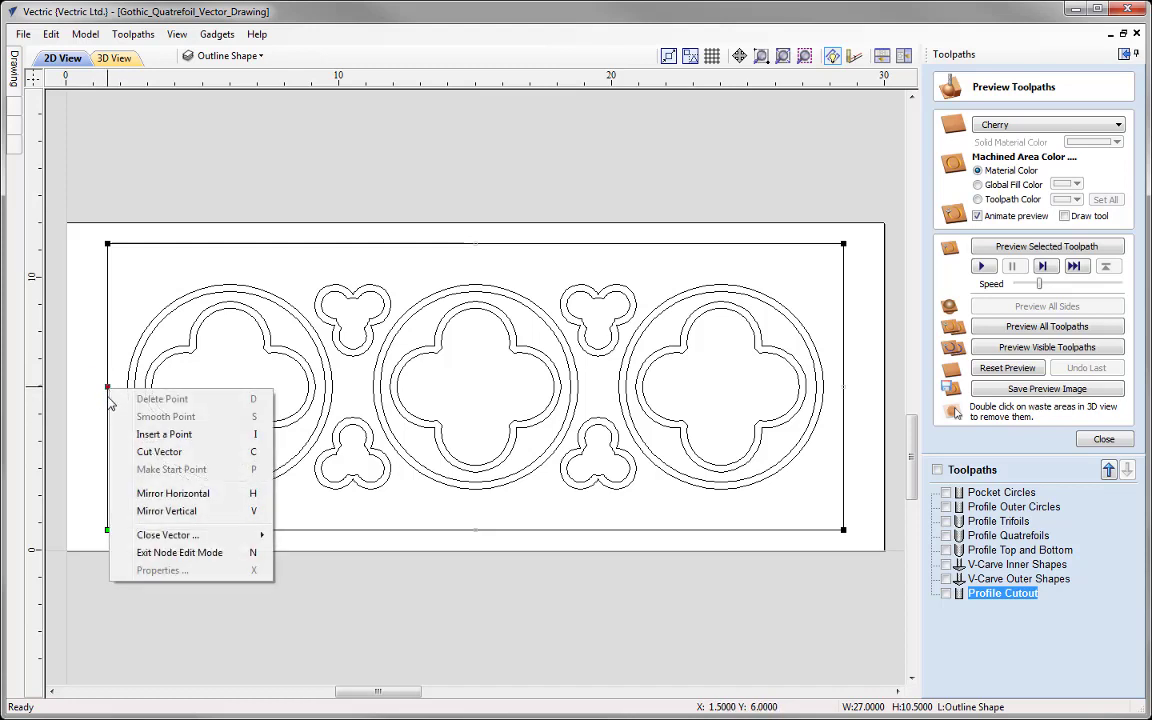
click(164, 434)
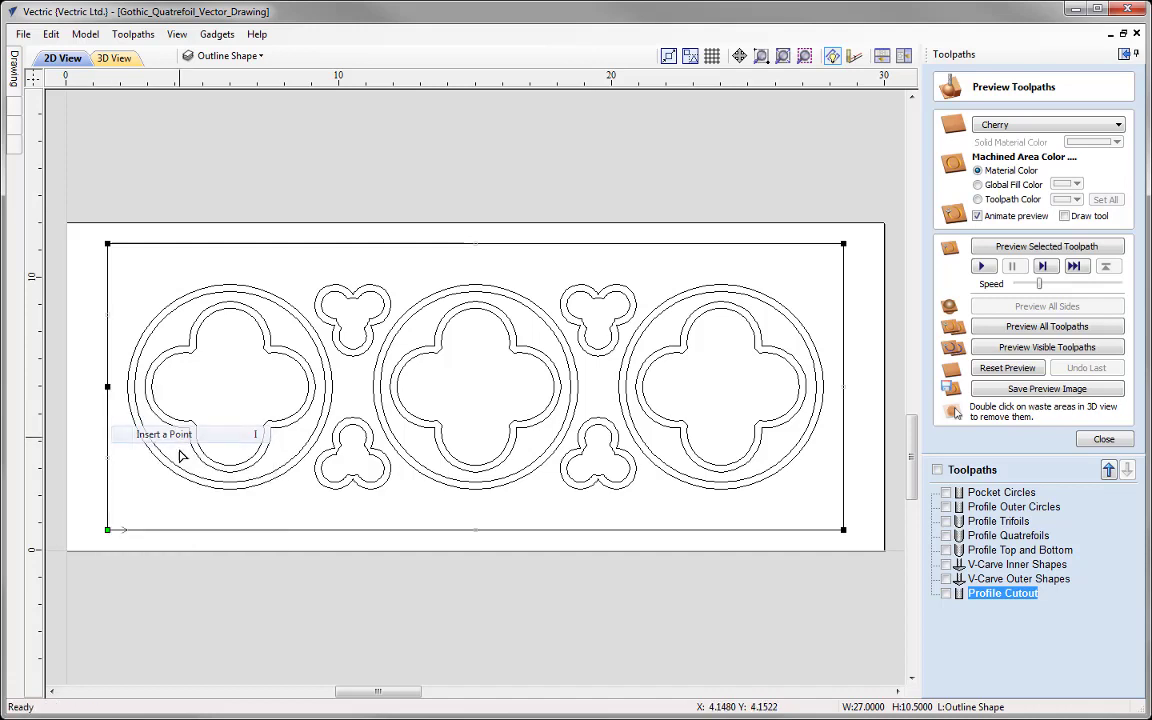
right_click(107, 386)
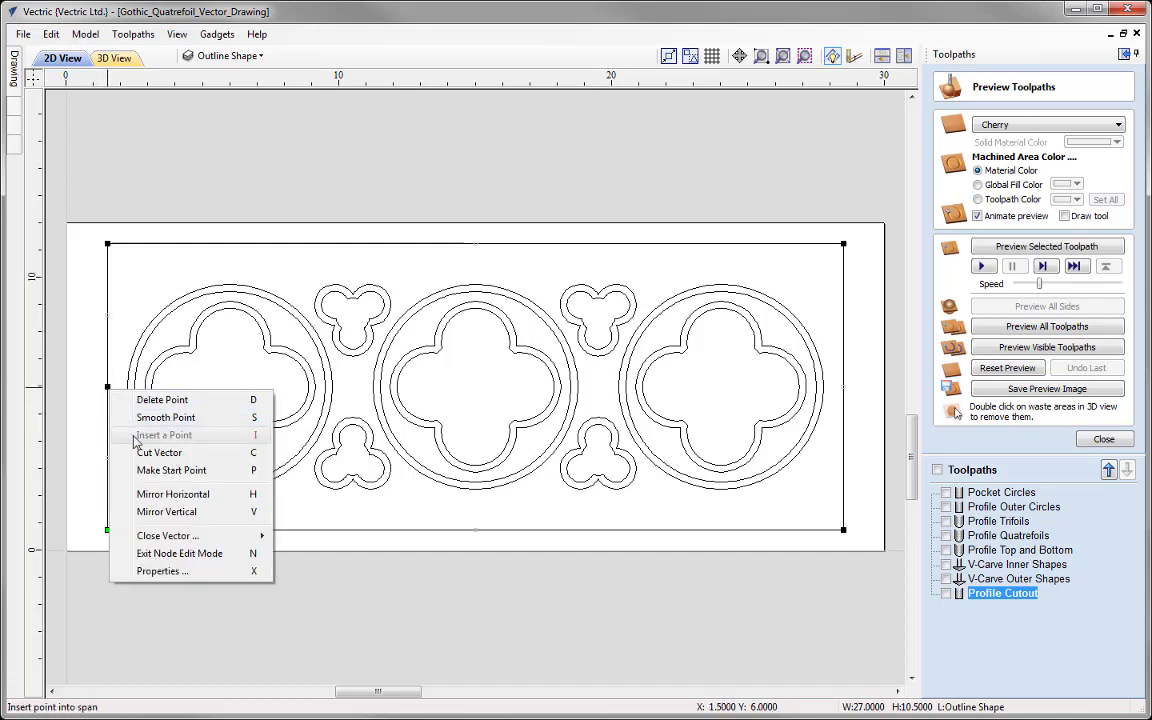
click(215, 471)
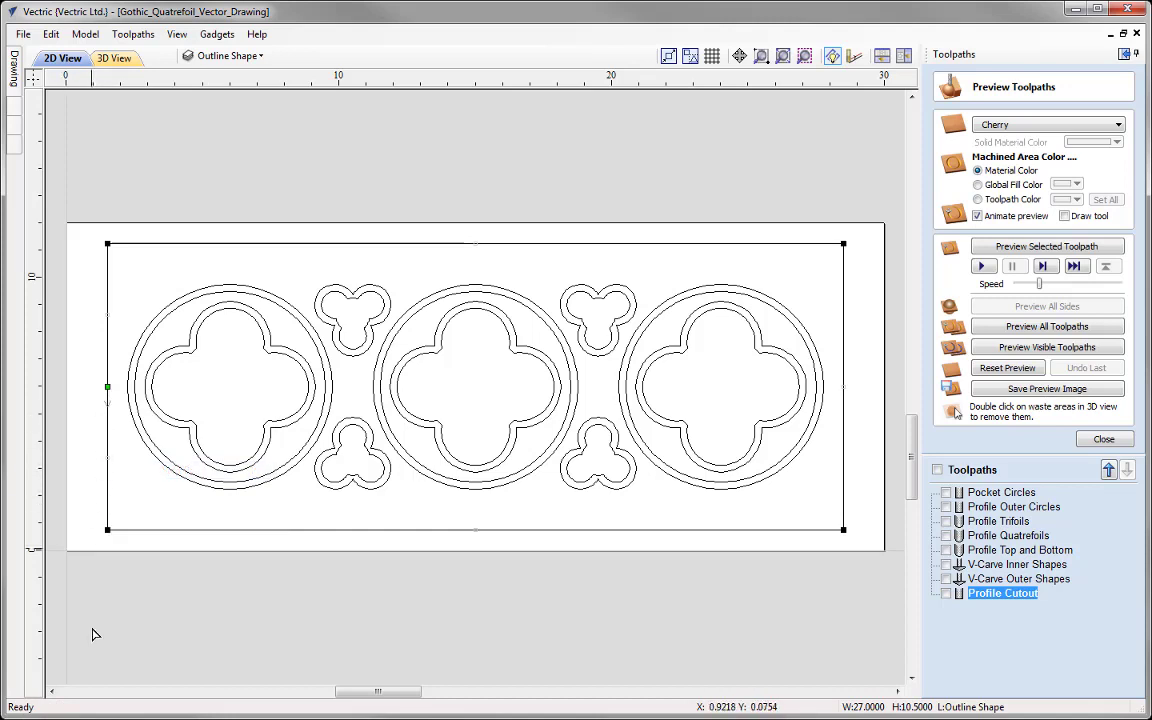
Recalculate the Profile Cutout toolpath with its existing circular leads so it uses the outer rectangle's new start point
double_click(1001, 594)
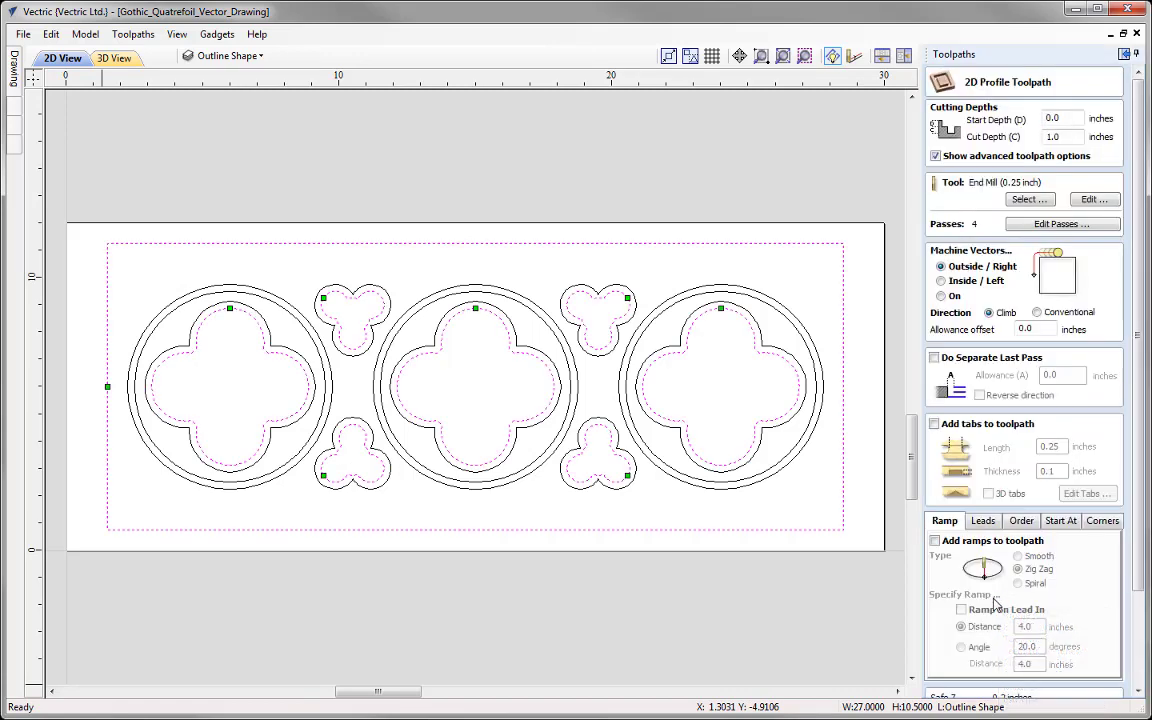
scroll(1137, 560, down, 3)
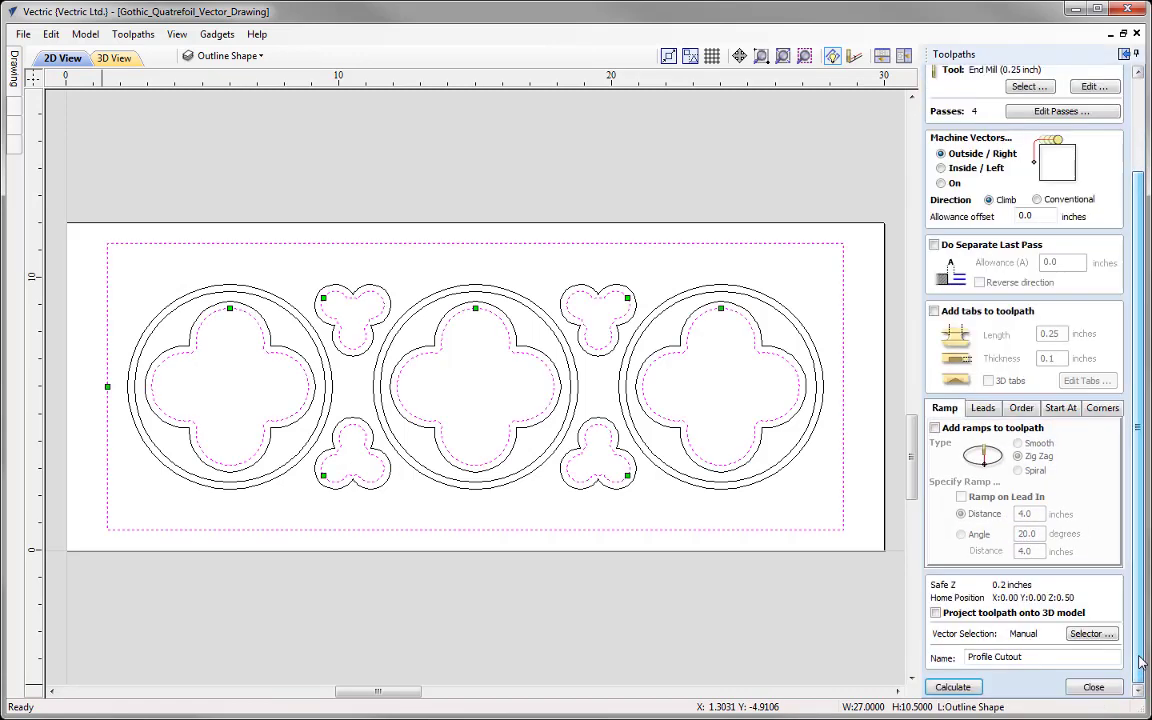
click(983, 408)
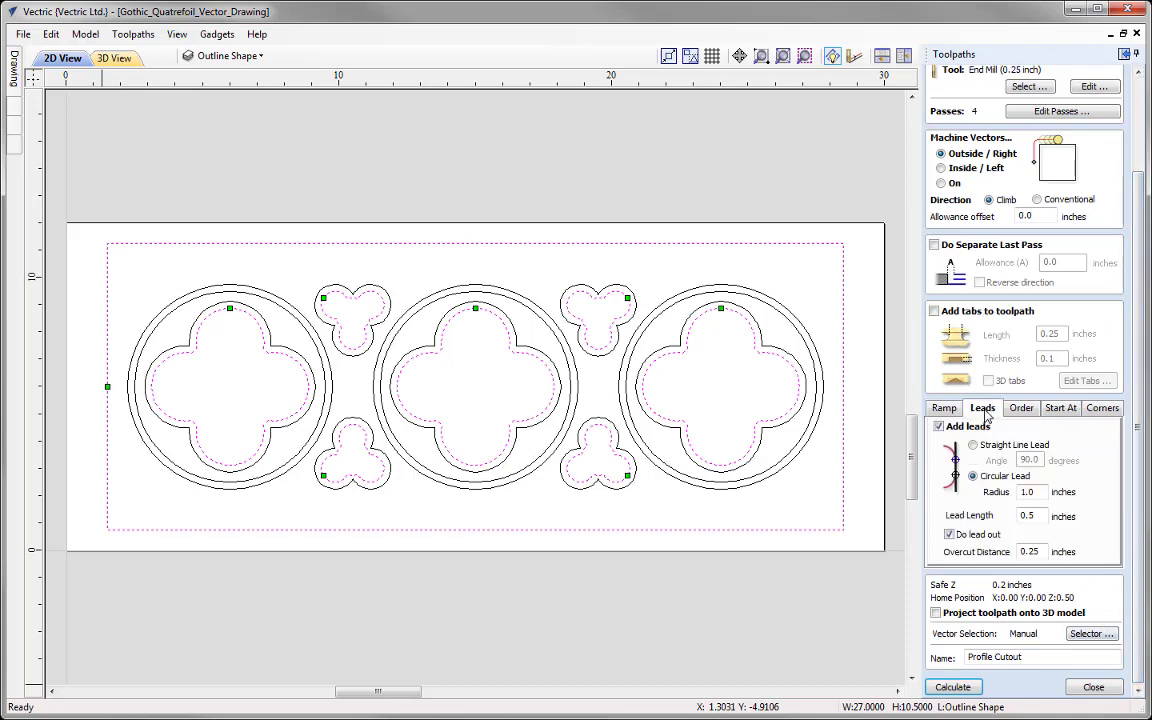
click(952, 687)
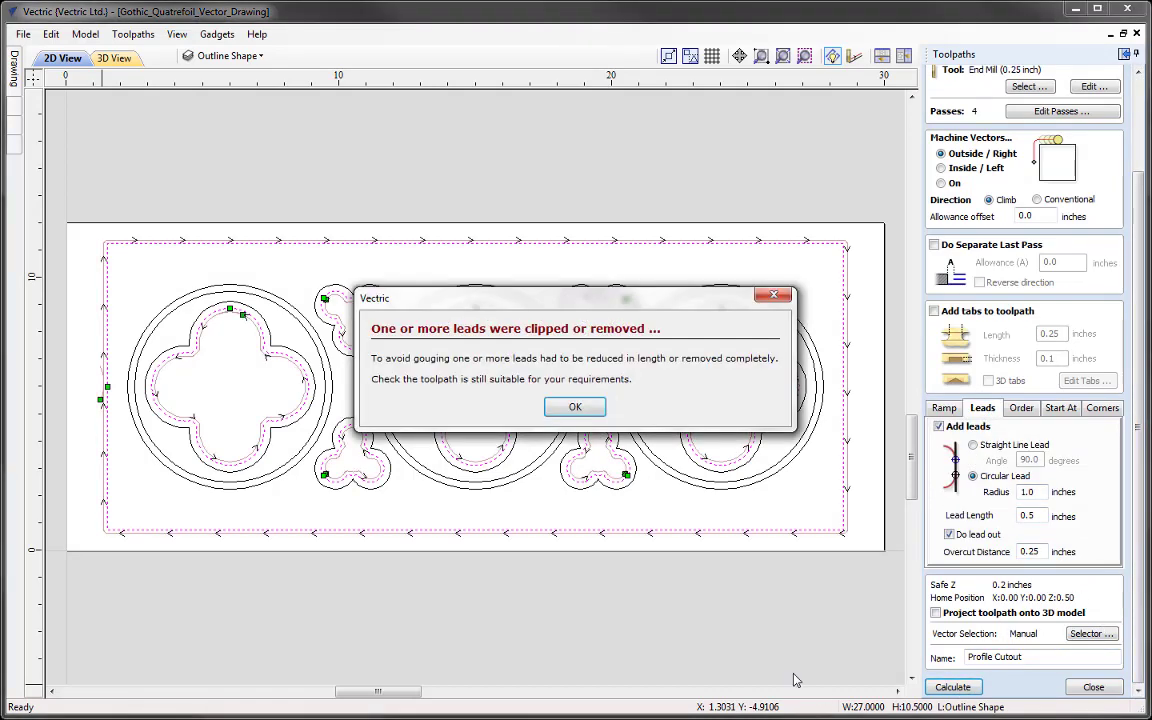
click(577, 407)
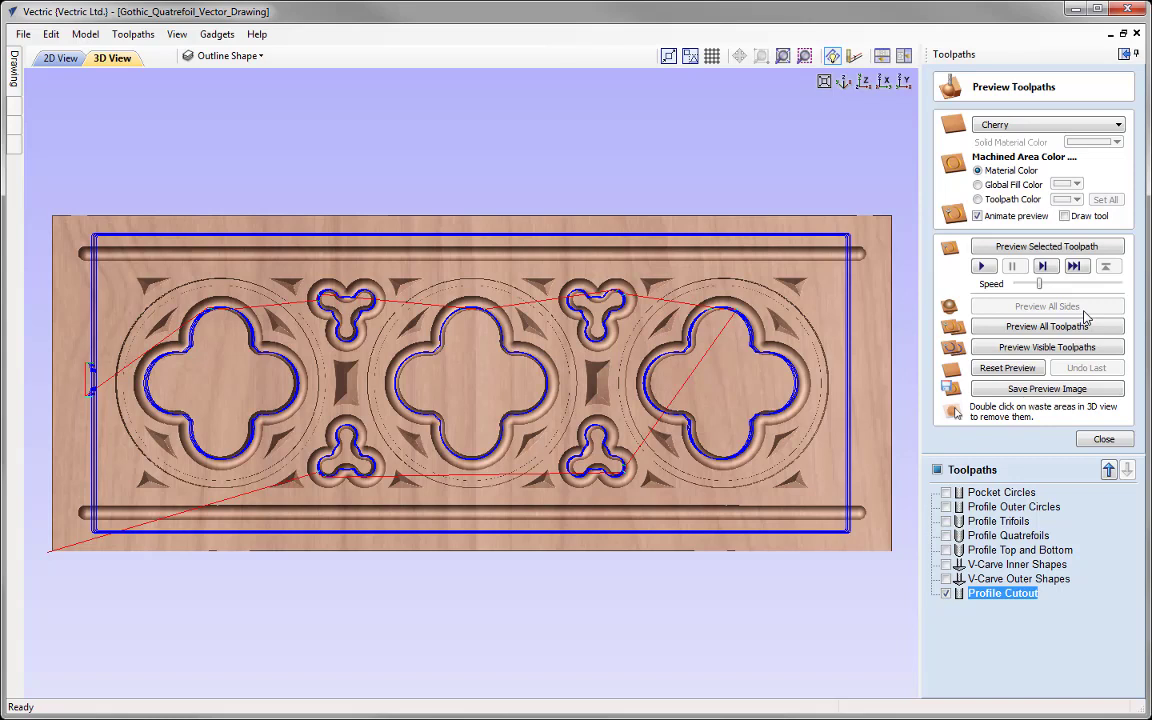
Turn off the animated preview and run the Profile Cutout simulation through to its end
click(980, 217)
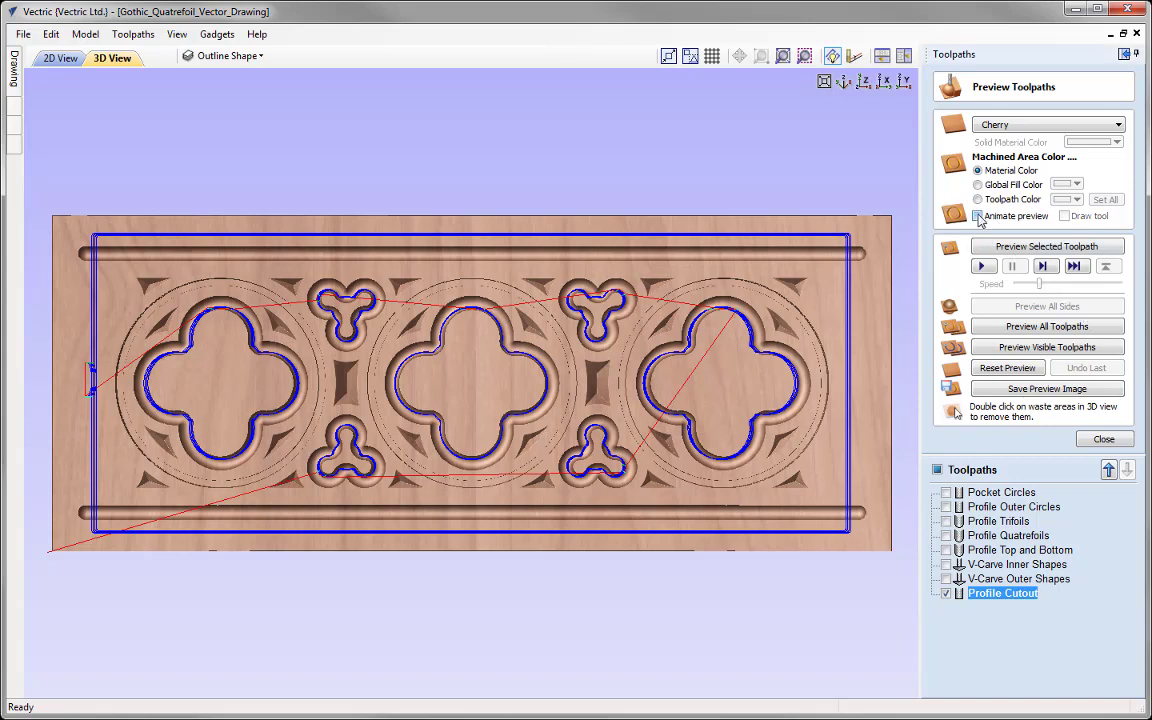
click(1075, 267)
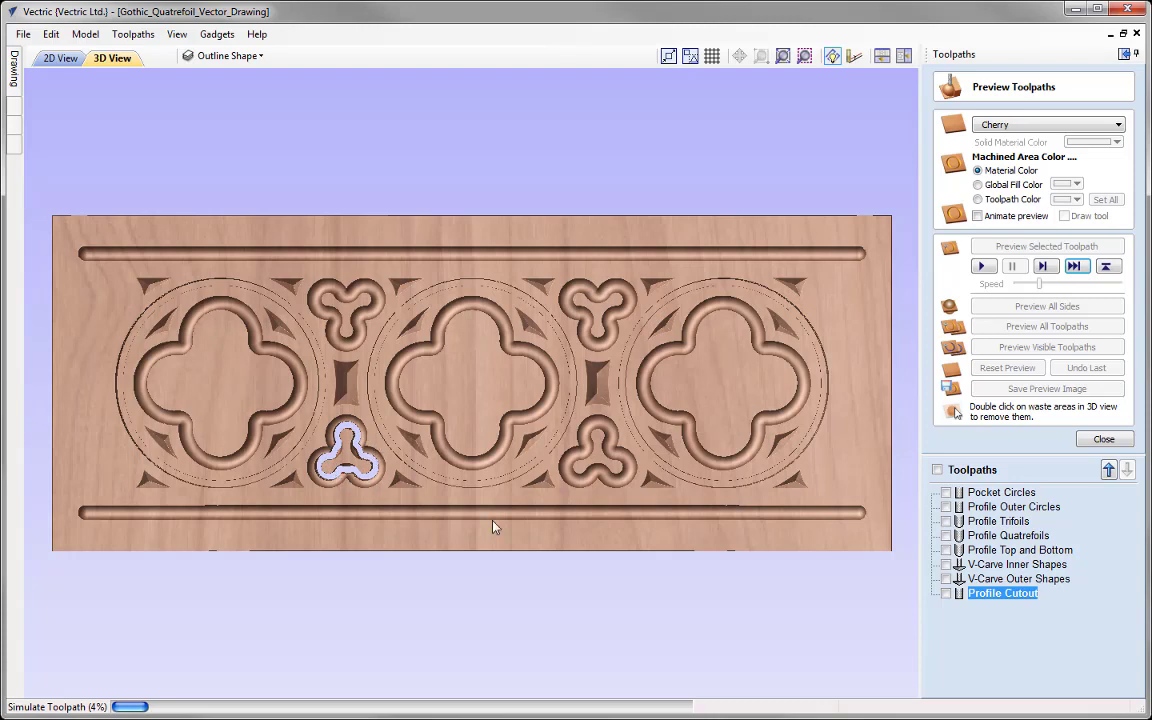
click(1075, 266)
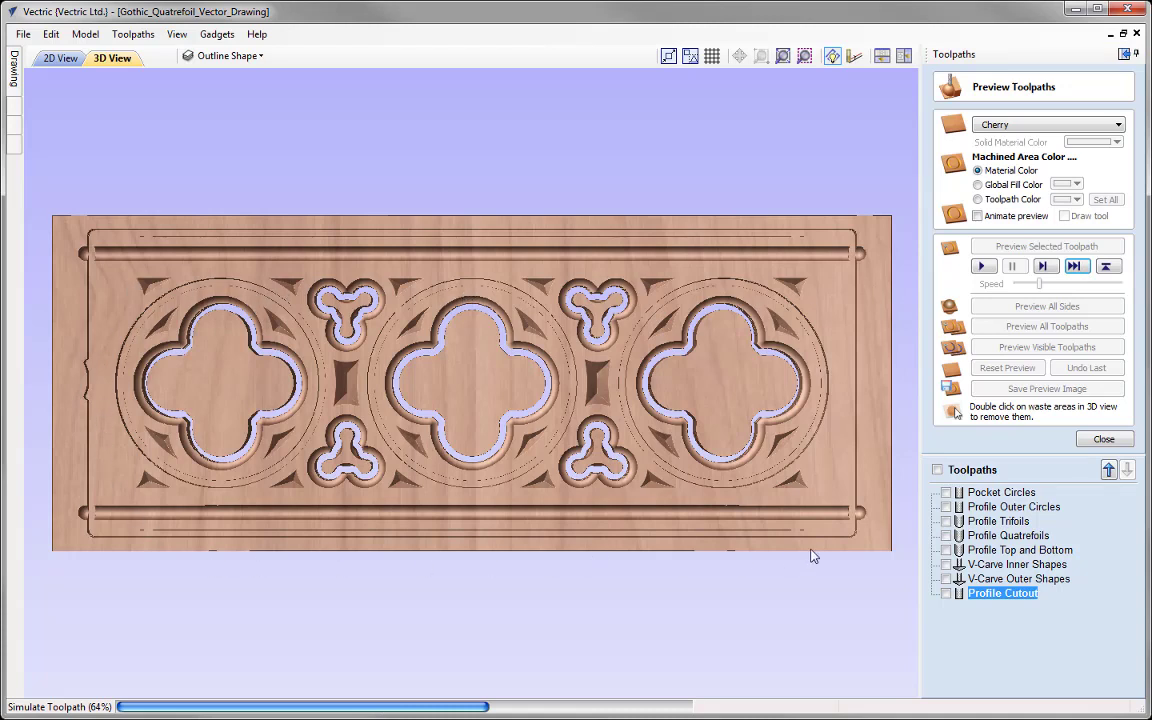
click(1074, 266)
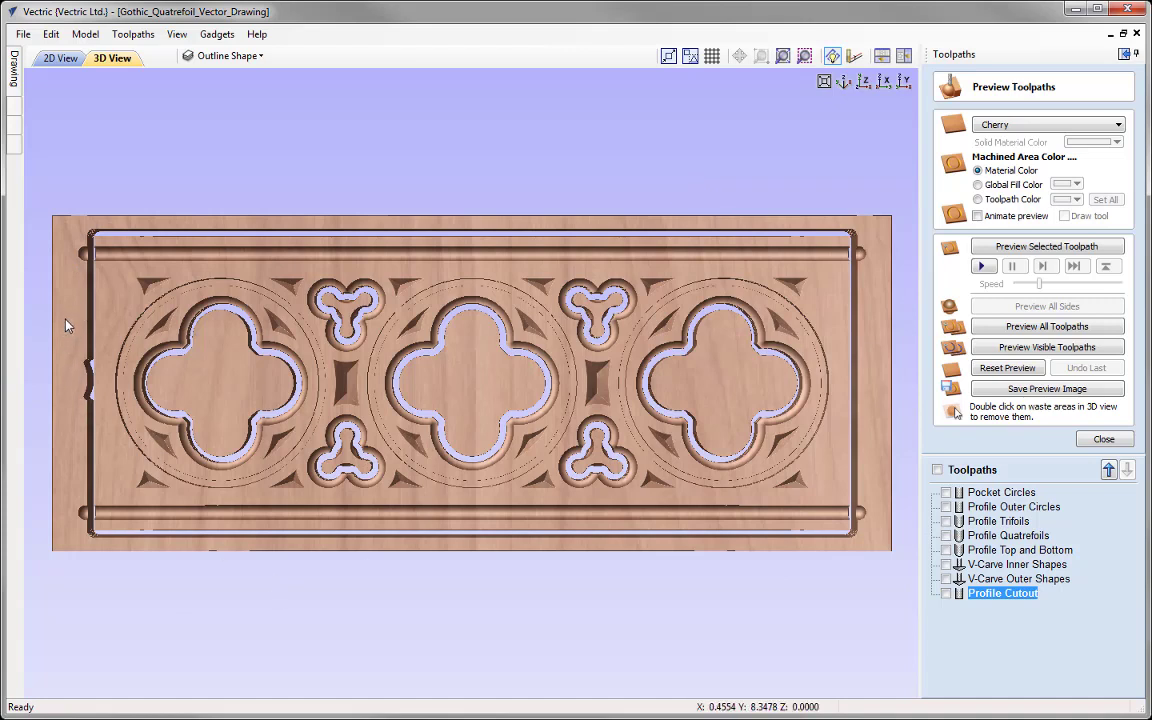
Remove the waste from the three quatrefoils, the four trefoils and the outer border in the 3D preview, leaving only the finished panel
double_click(220, 377)
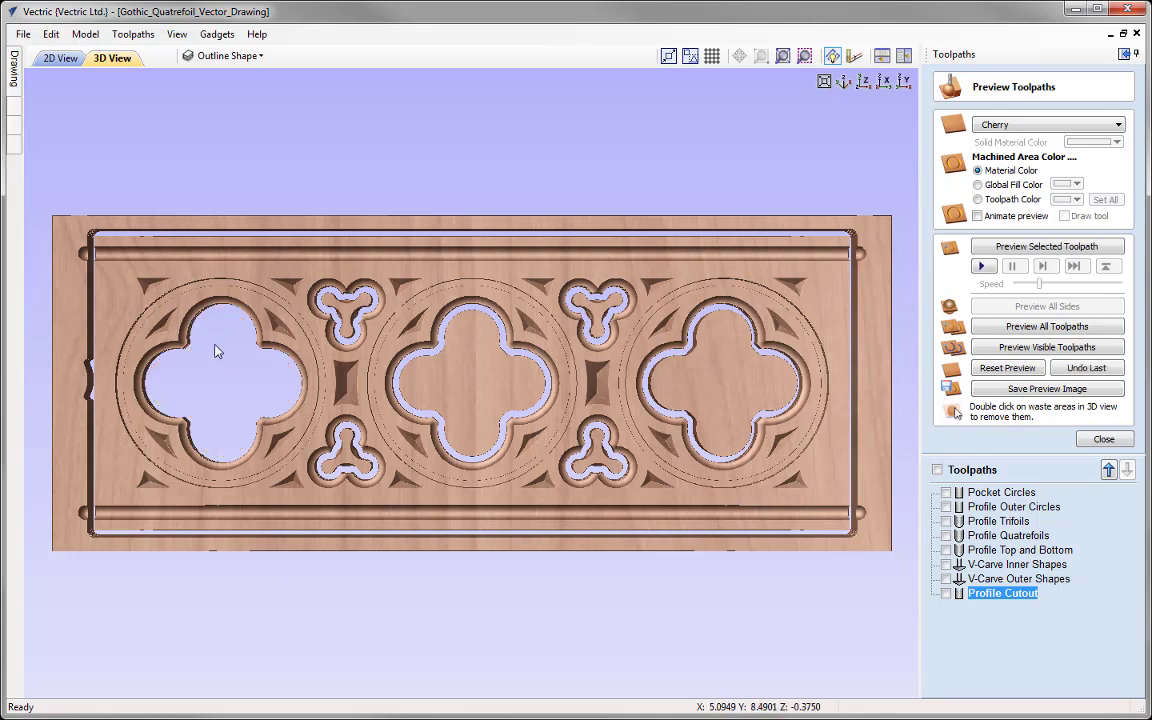
double_click(346, 315)
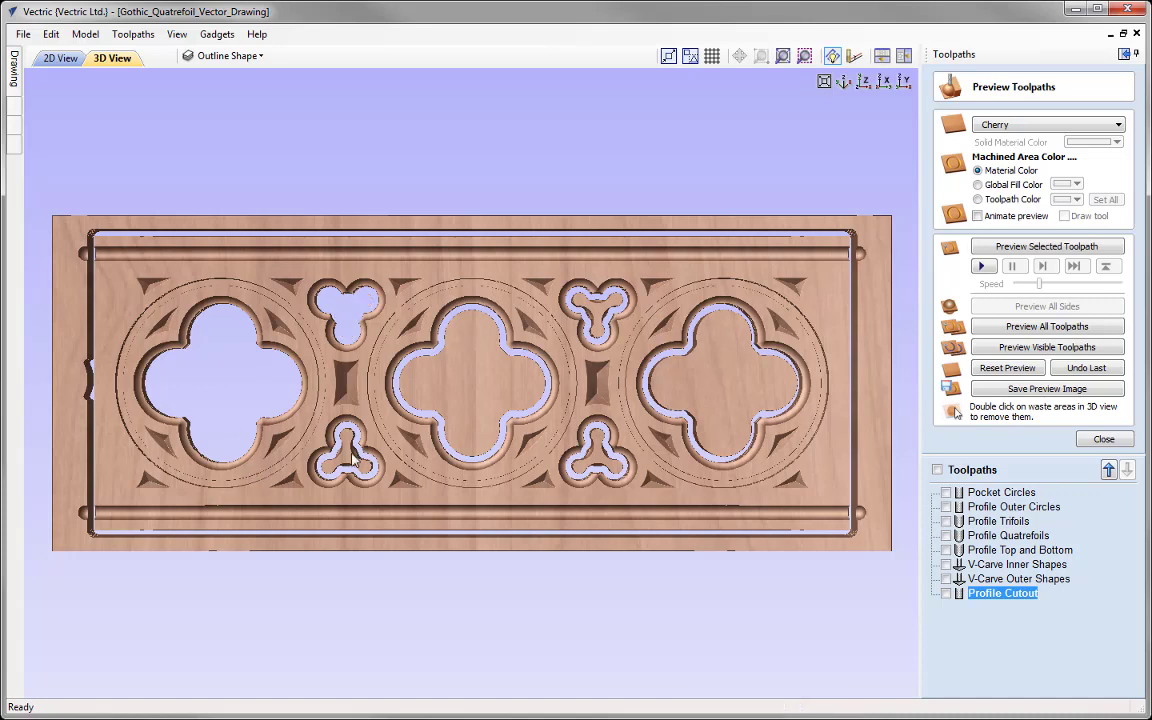
double_click(346, 450)
double_click(448, 394)
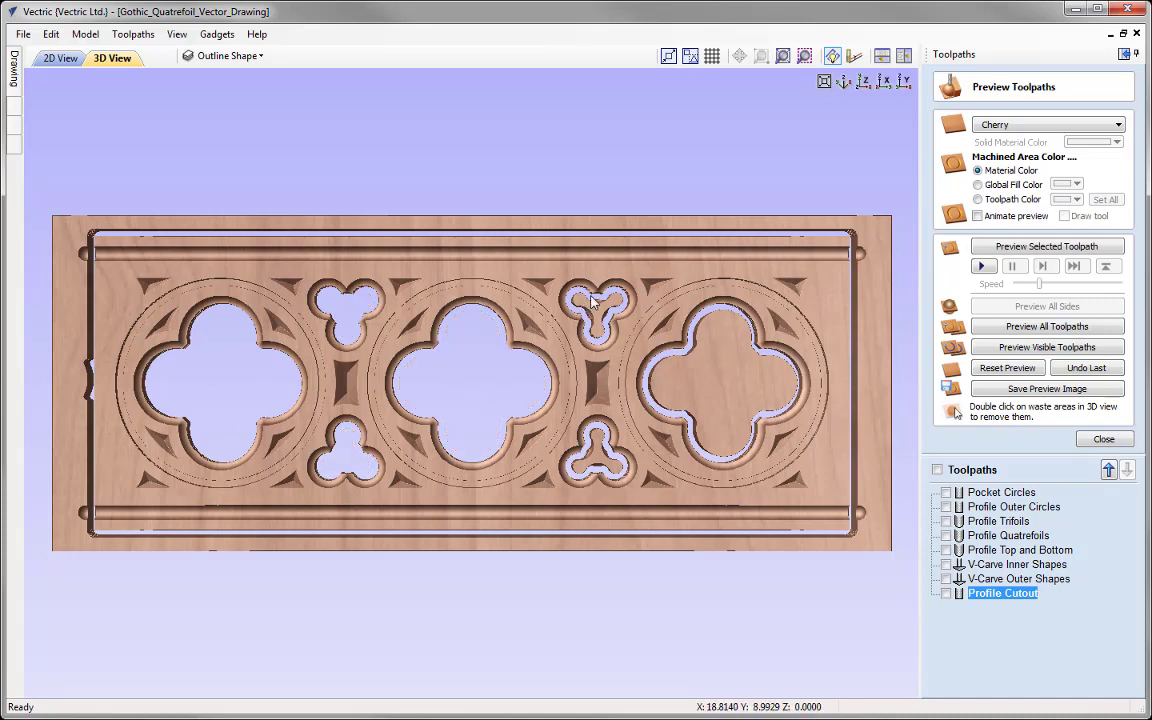
double_click(597, 302)
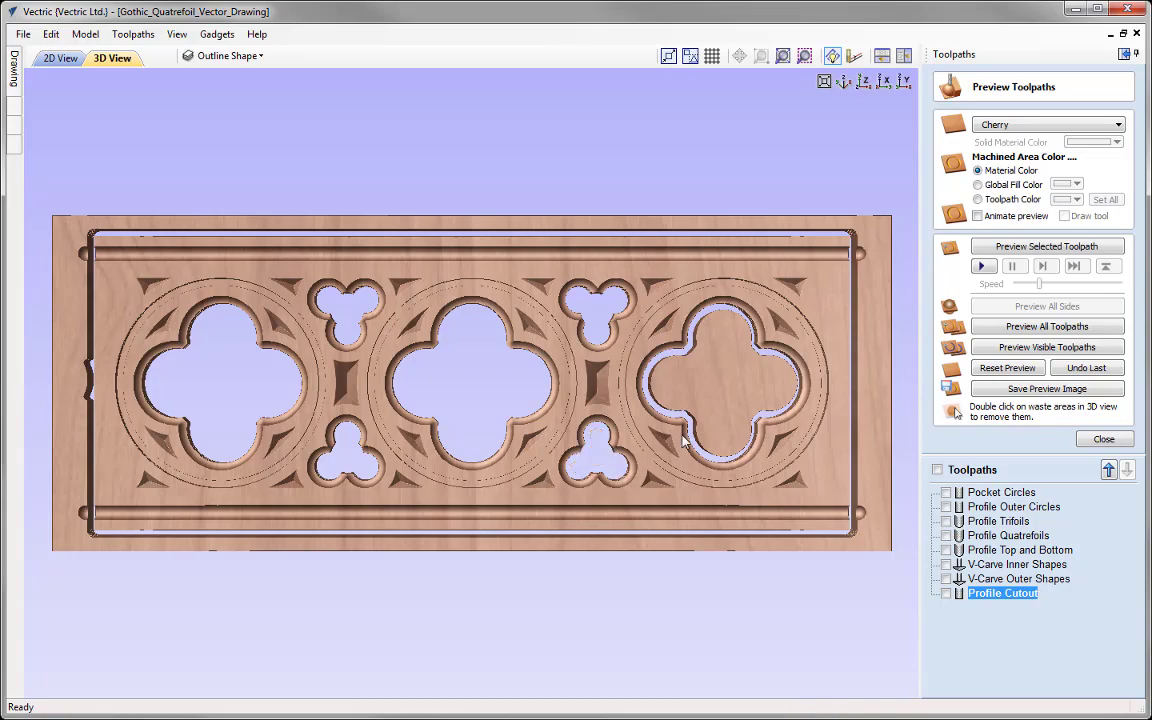
double_click(712, 365)
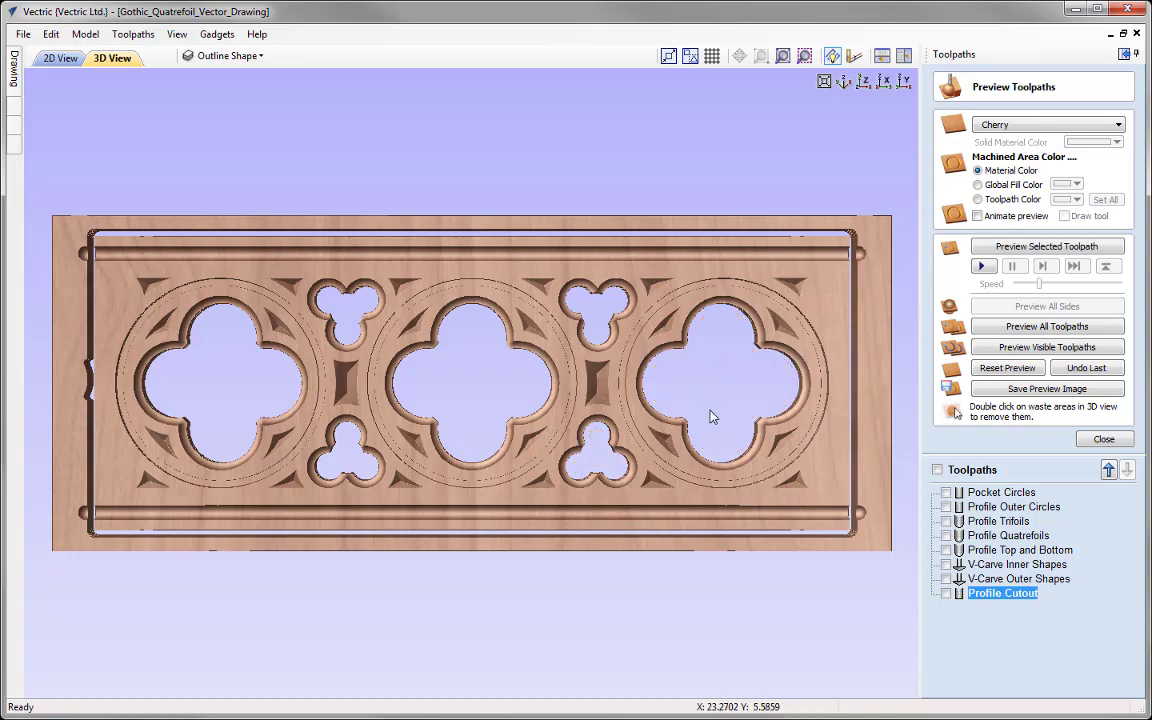
double_click(875, 284)
drag(697, 465, 493, 390)
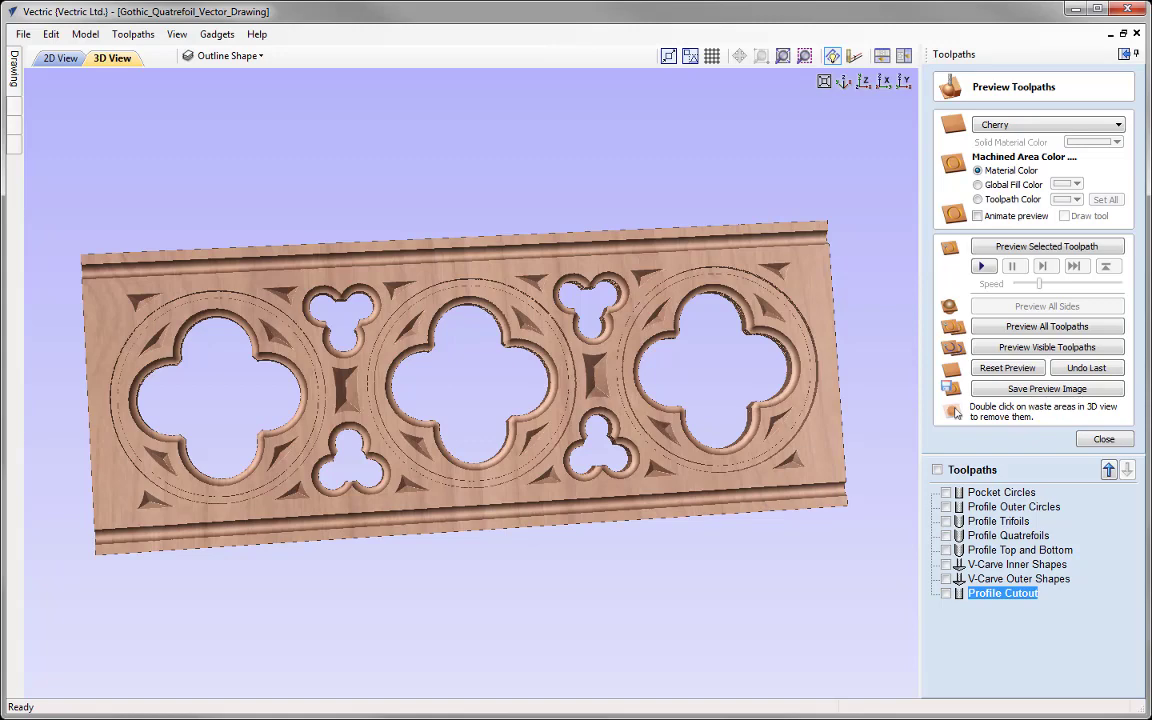
Check the option for saving the preview as a JPEG image, cancel it, and leave the toolpath preview
click(1047, 388)
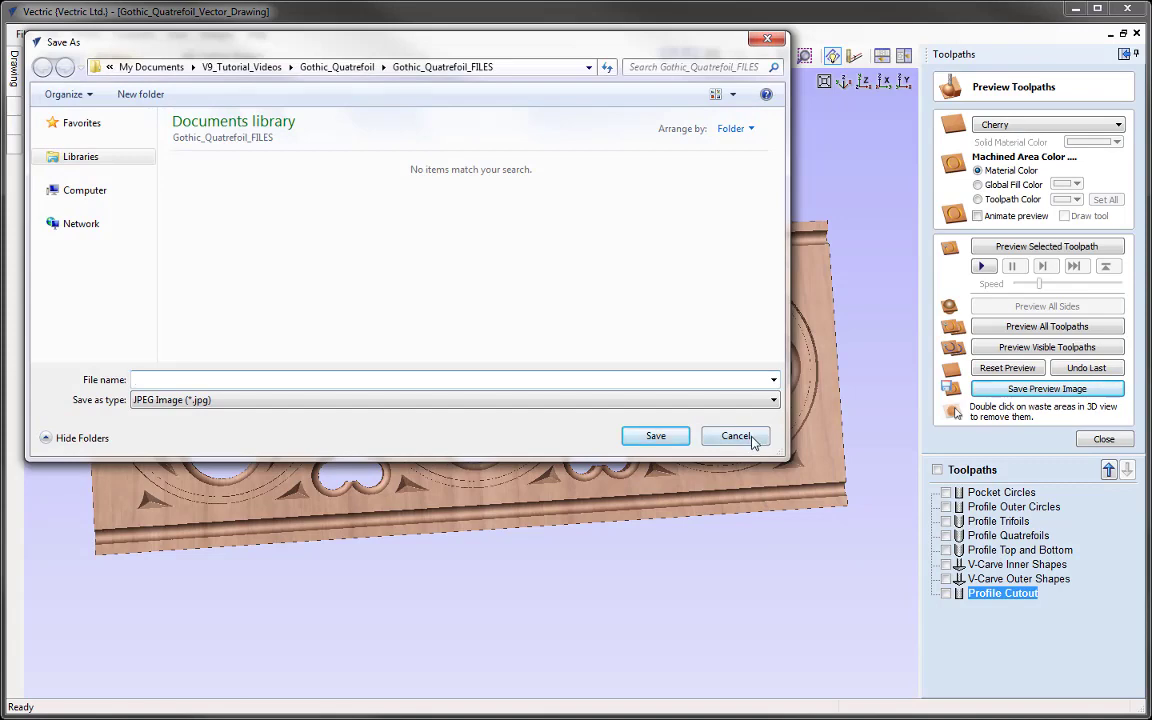
click(736, 436)
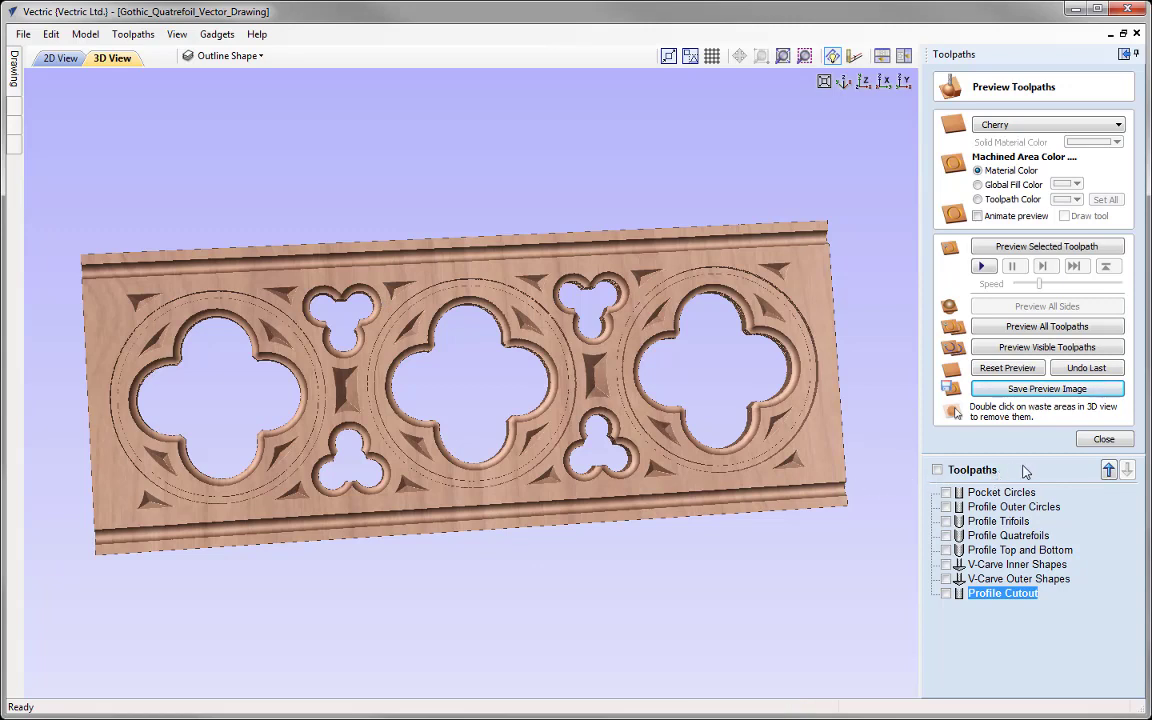
click(1104, 439)
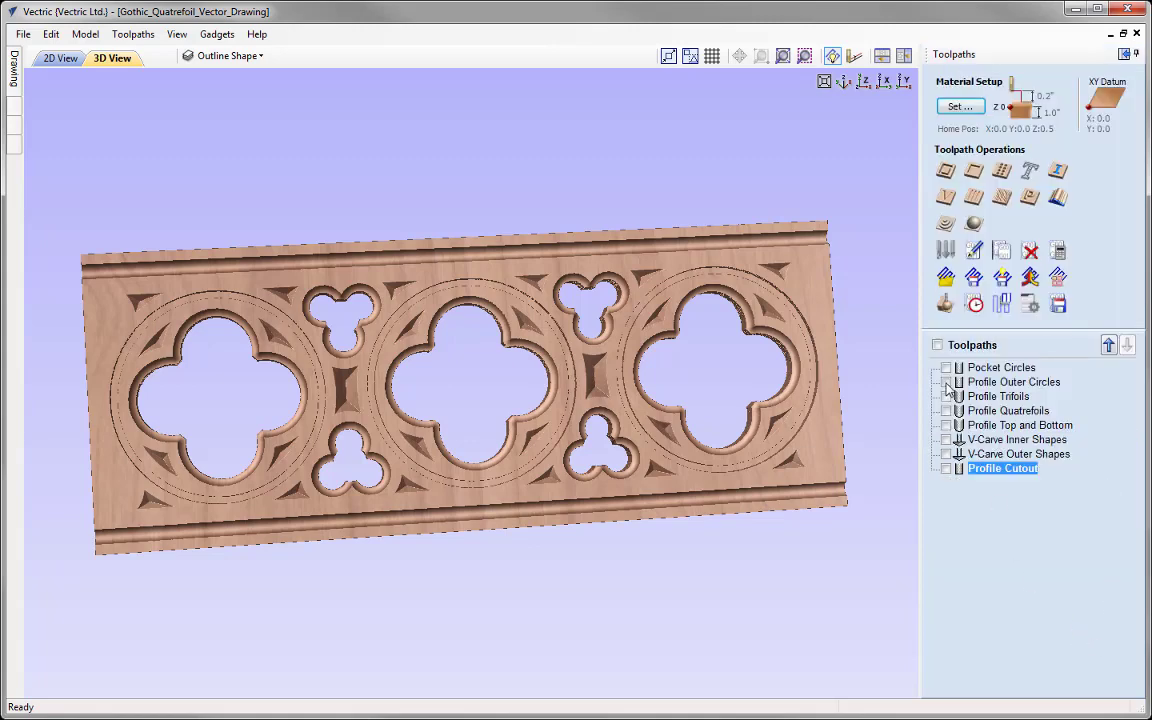
Start saving toolpaths and choose Pocket Circles and Profile Outer Circles, which share the 0.25-inch End Mill, for output to one file
click(1058, 304)
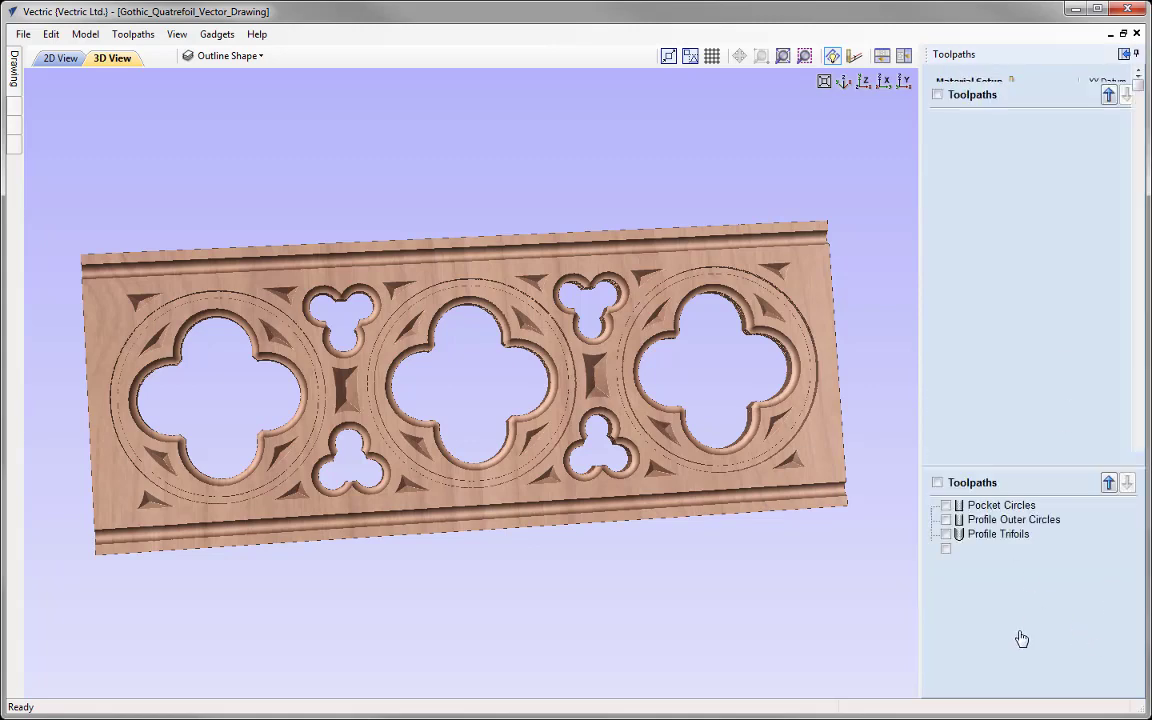
click(946, 505)
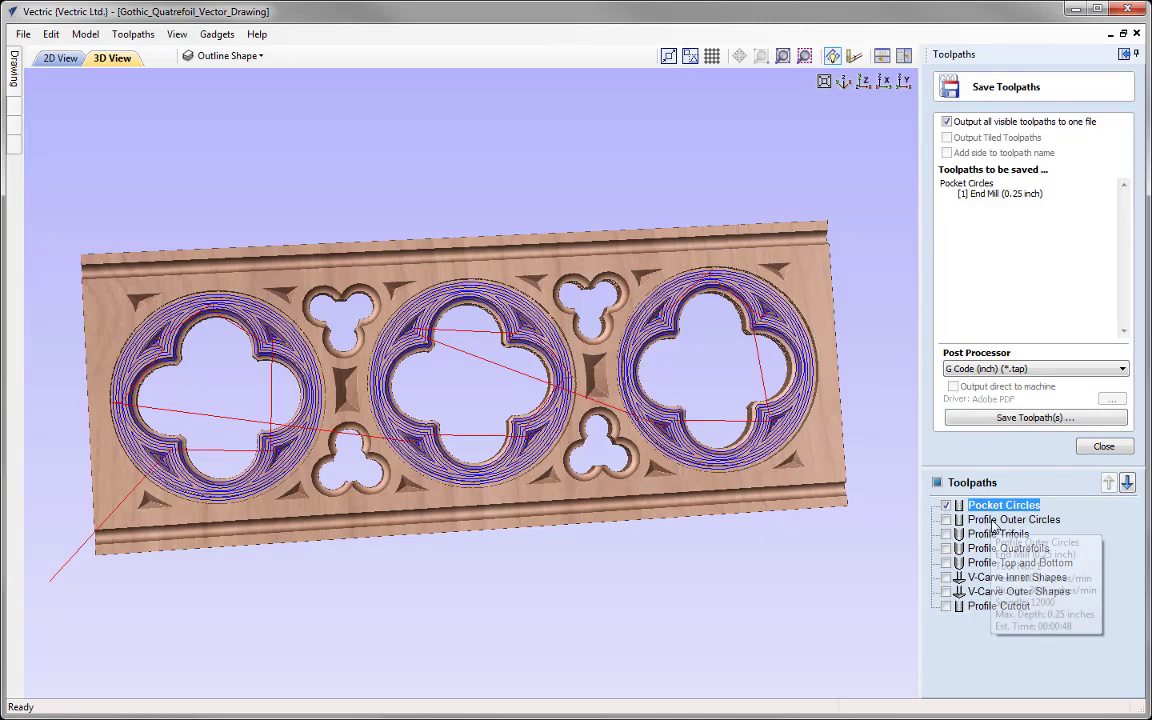
click(947, 520)
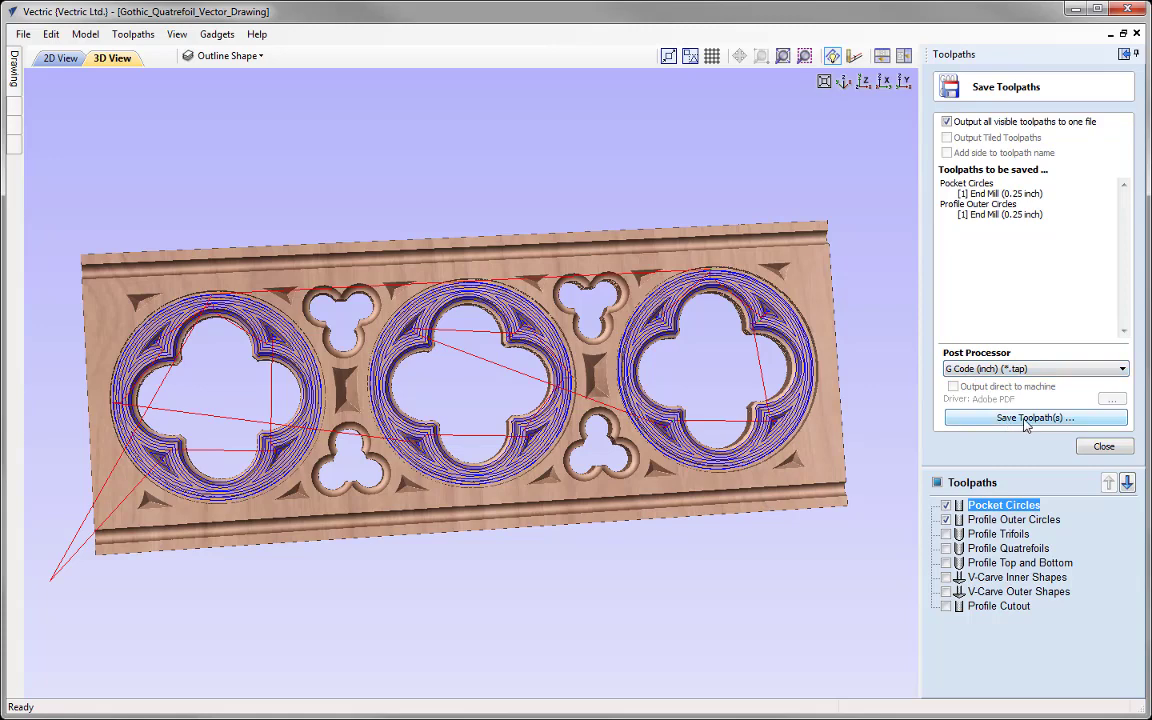
Replace the output selection with the 0.5-inch Ball Nose toolpaths: Profile Trifoils, Profile Quatrefoils and Profile Top and Bottom
click(946, 505)
click(946, 519)
click(946, 534)
click(946, 548)
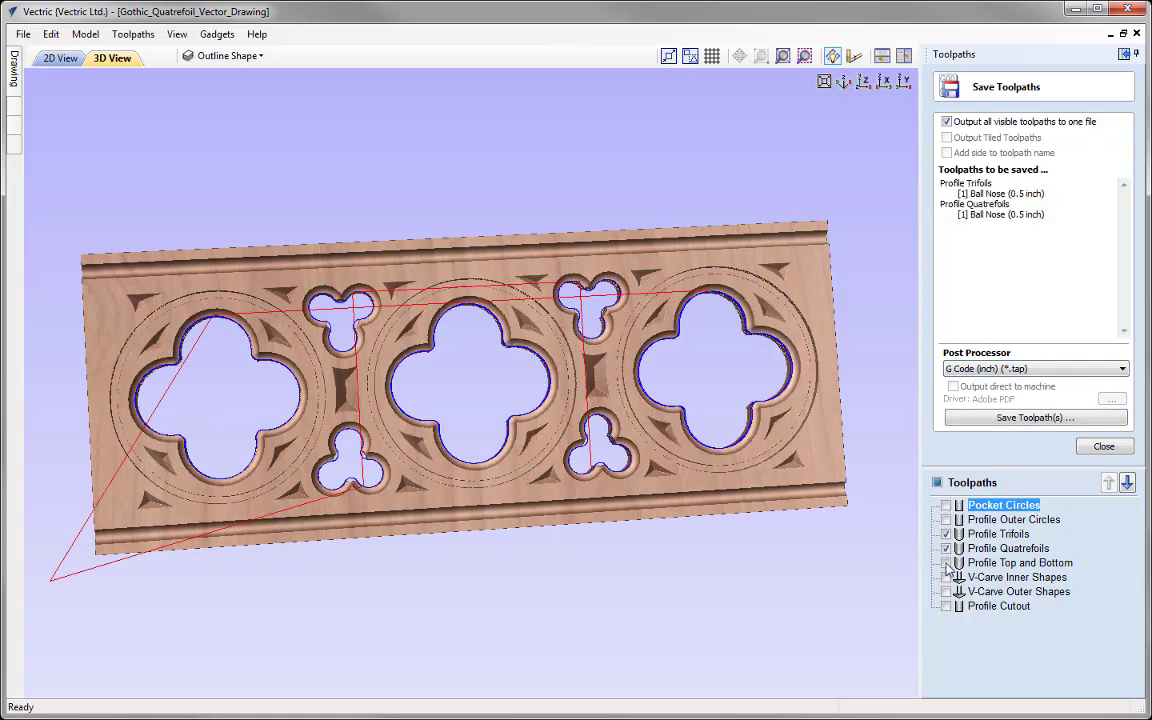
click(946, 563)
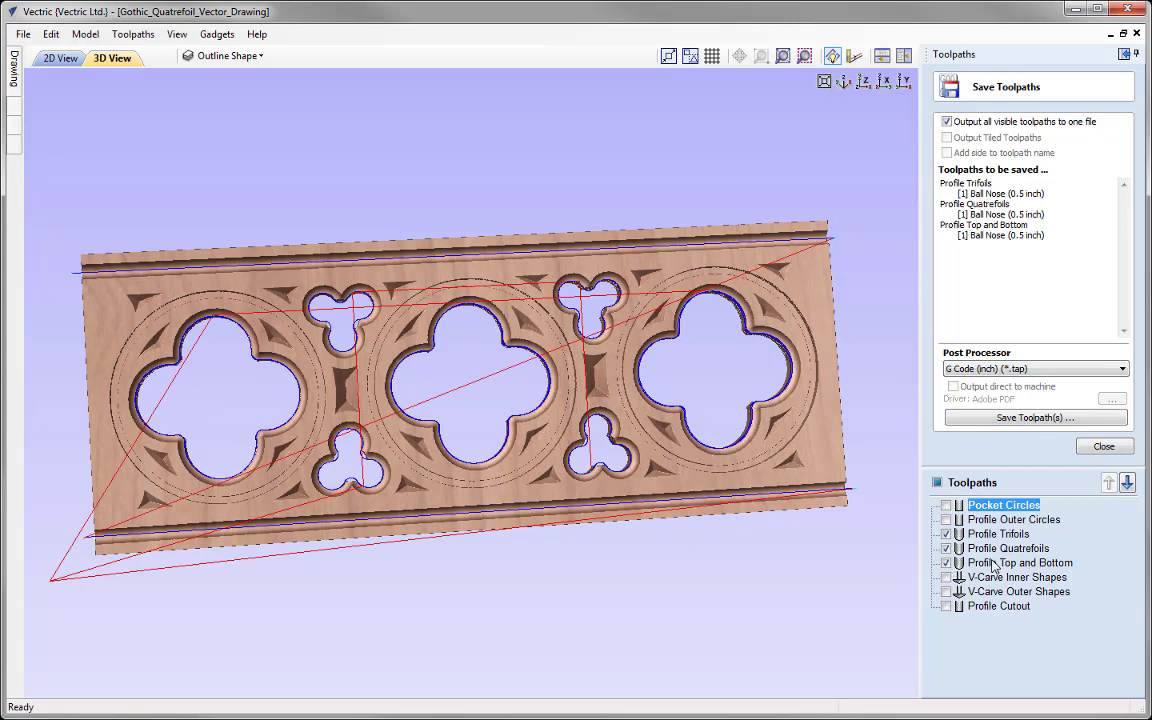
Clear the three Ball Nose toolpaths from the output selection and leave Save Toolpaths without exporting a file
mouse_move(993, 566)
click(946, 534)
click(946, 548)
click(946, 563)
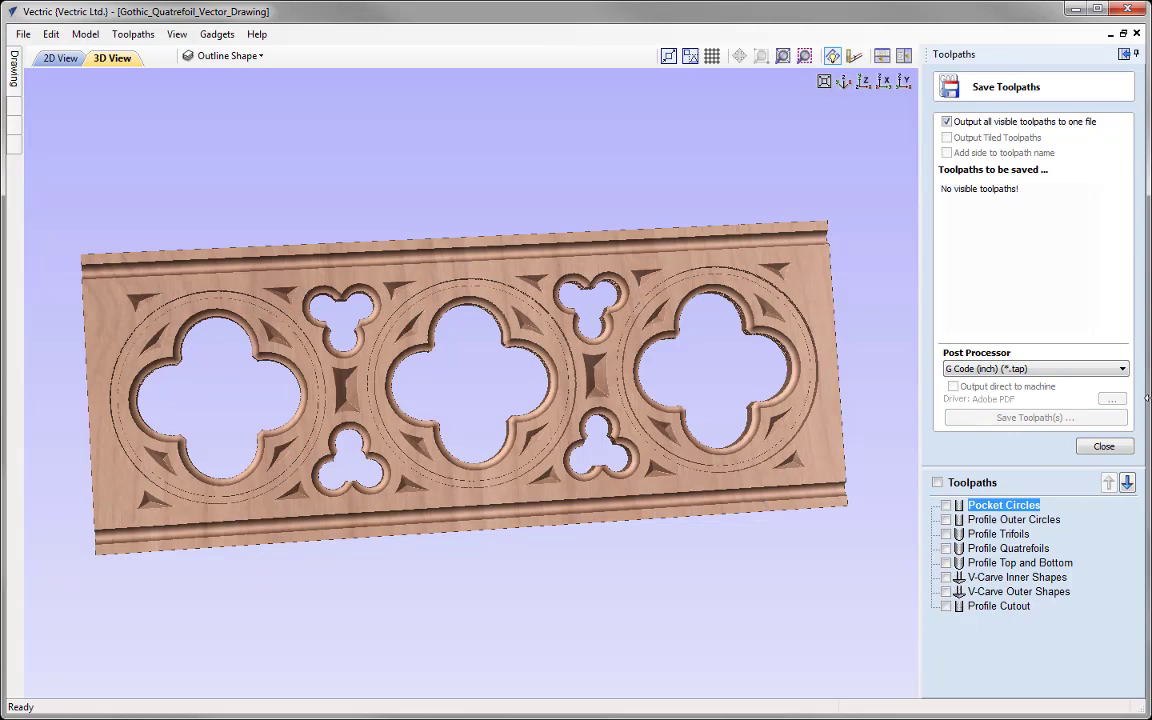
click(1104, 446)
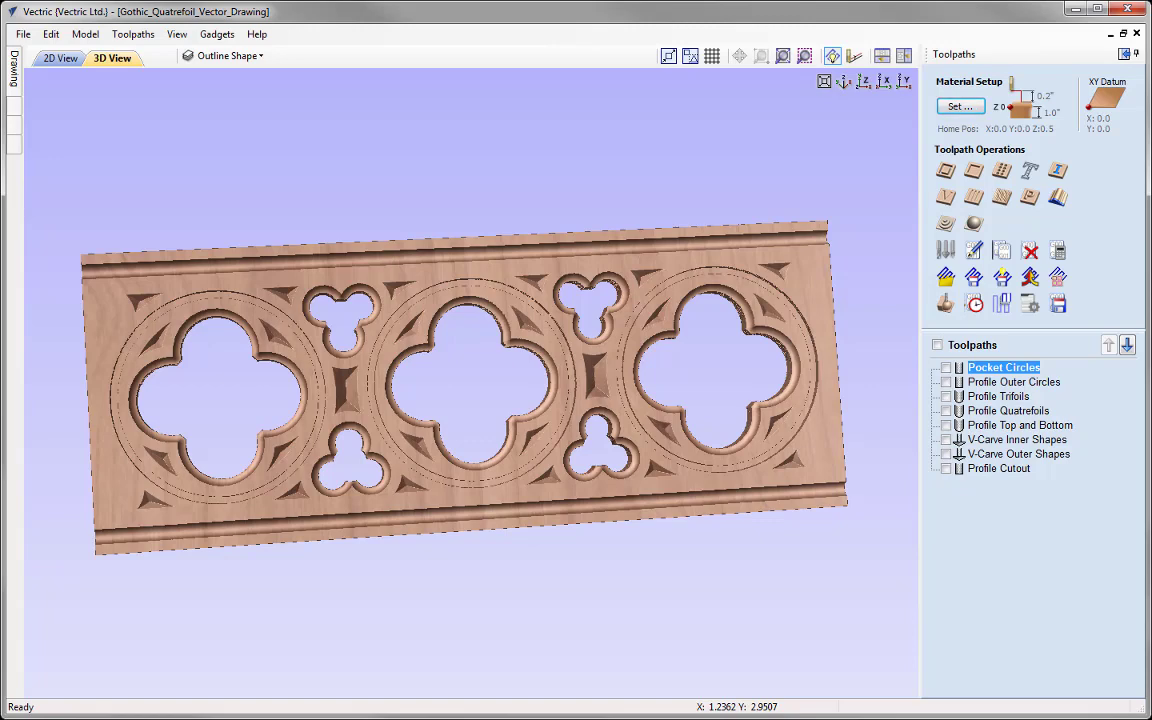
Save the project as a new VCarve file named Gothic_Quatrefoil_2.5D_Toolpaths in the Gothic_Quatrefoil_FILES folder
click(23, 34)
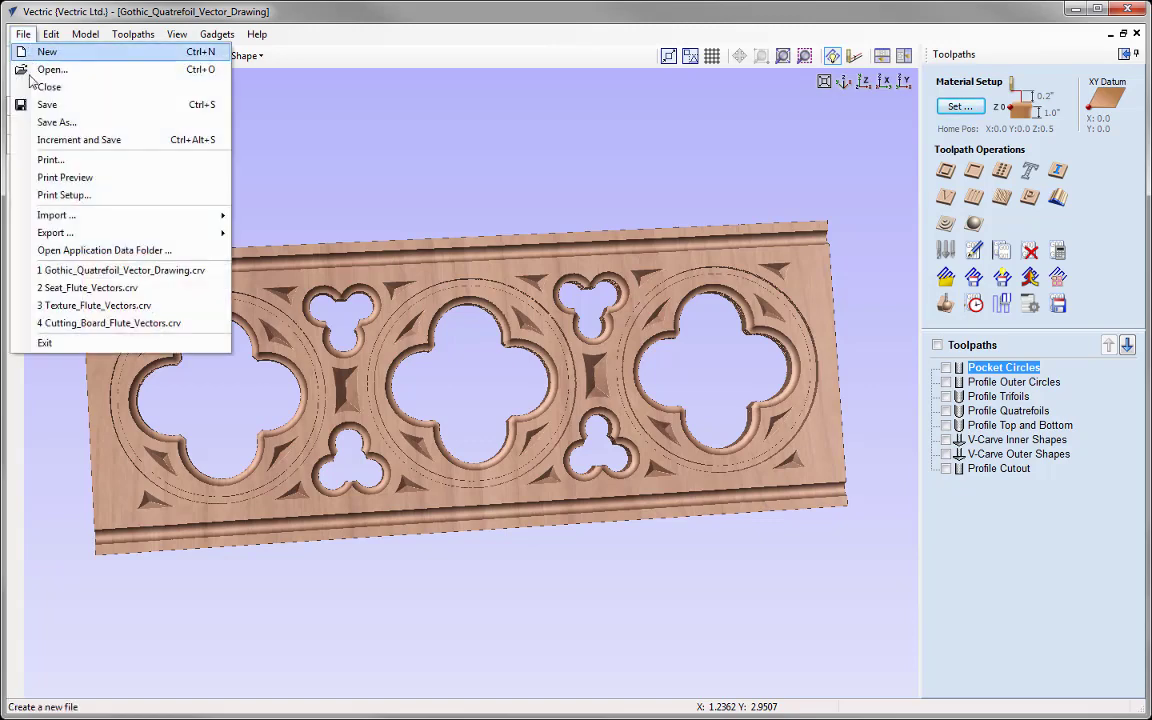
click(110, 125)
right_click(262, 383)
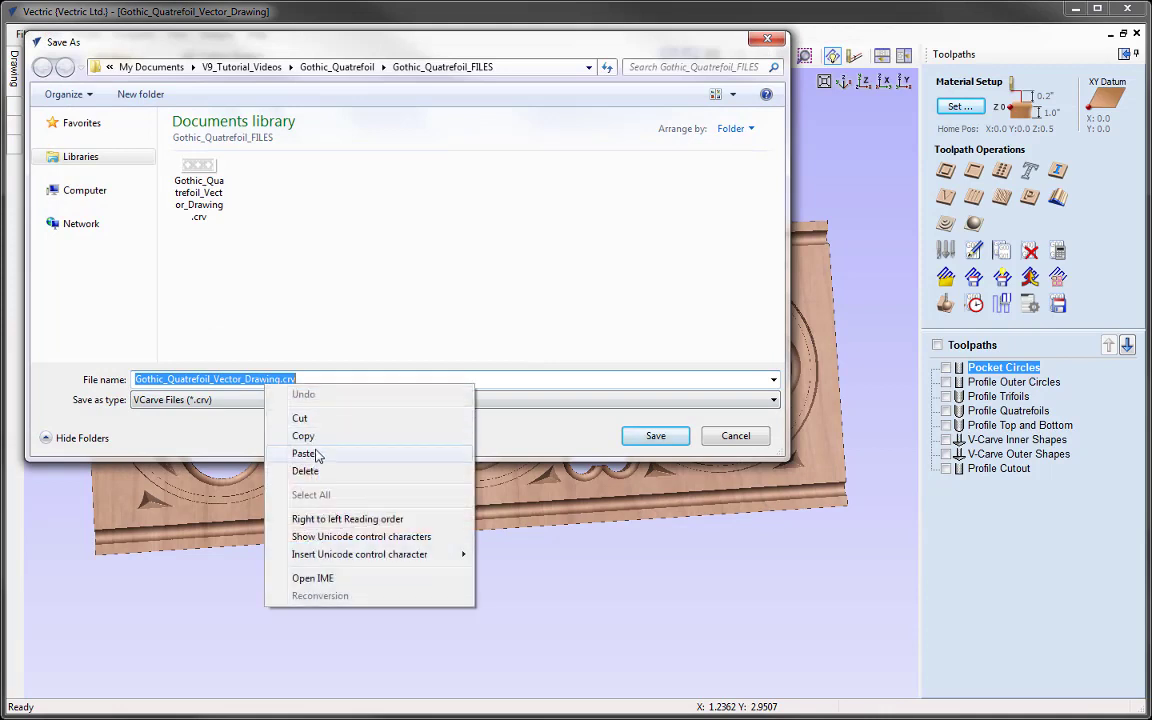
click(318, 455)
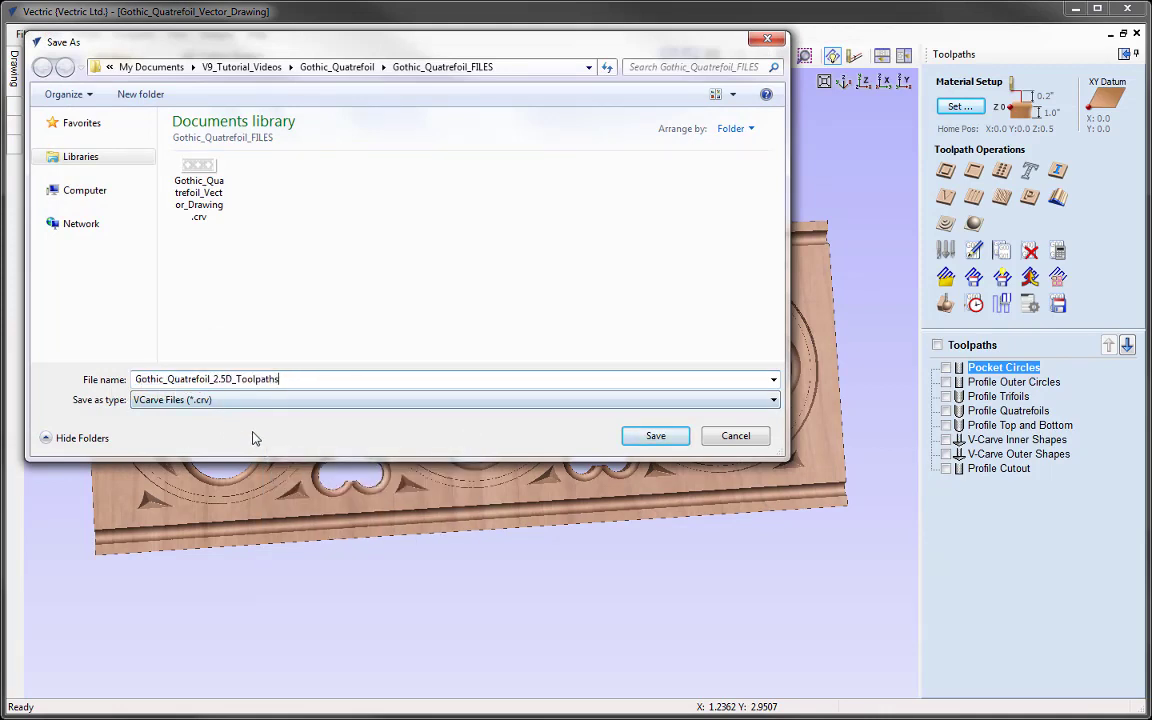
click(662, 440)
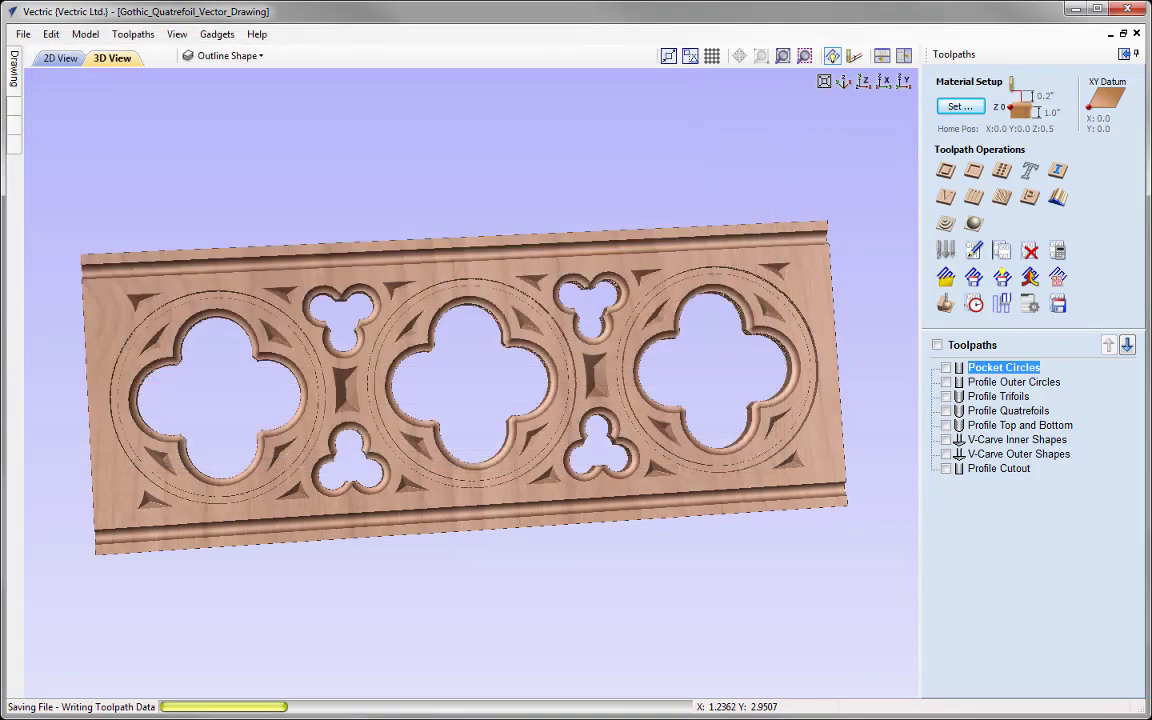